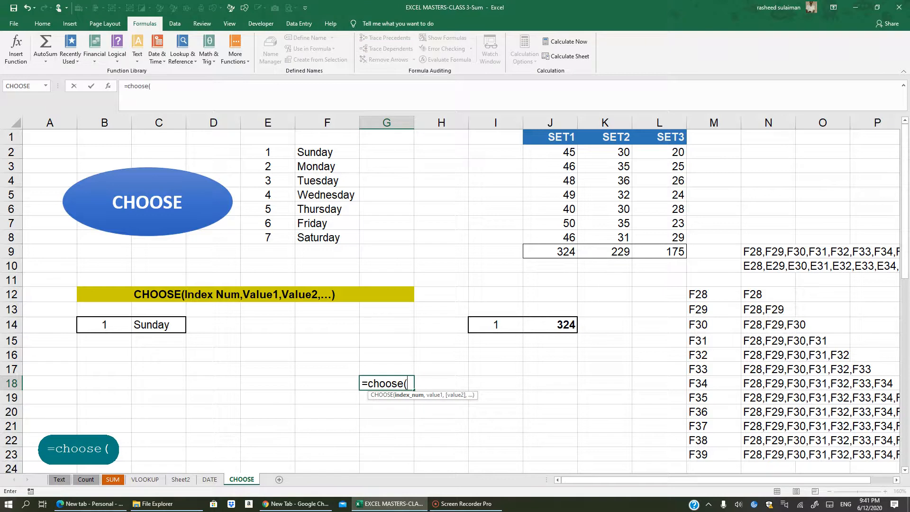
- In the CHOOSE formula in G18, use F18 as the index number and enter "yes" as the first value
click(327, 382)
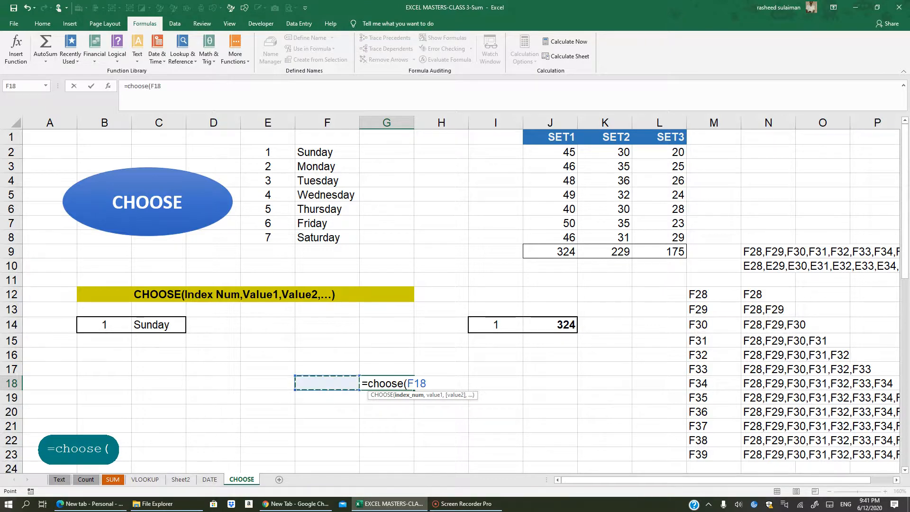
text(,)
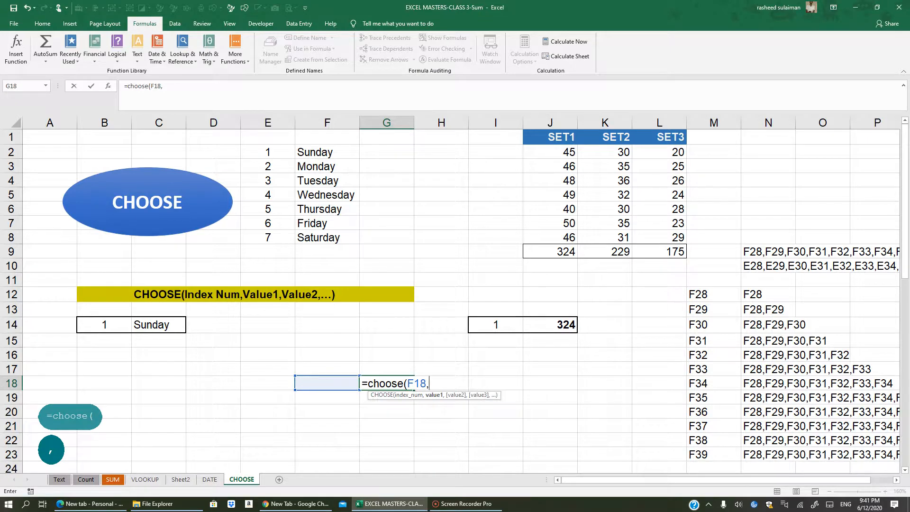
text(:)
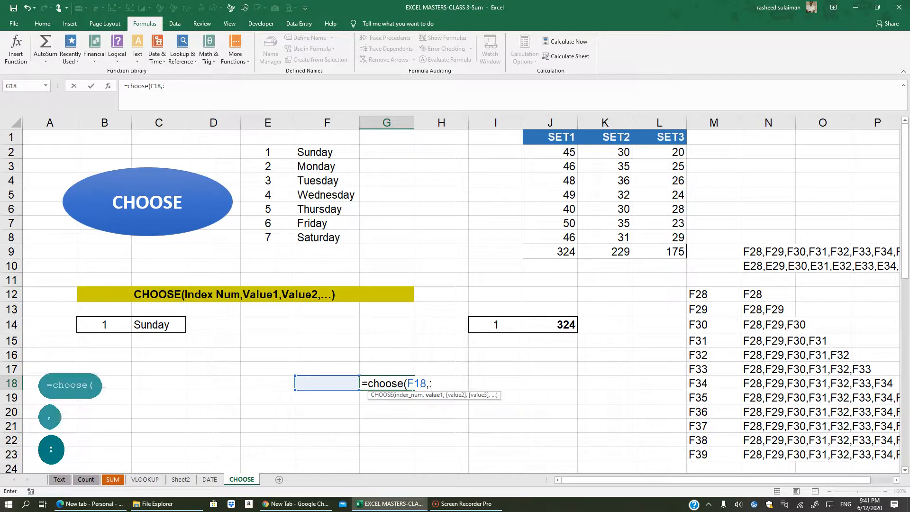
key(BackSpace)
text(')
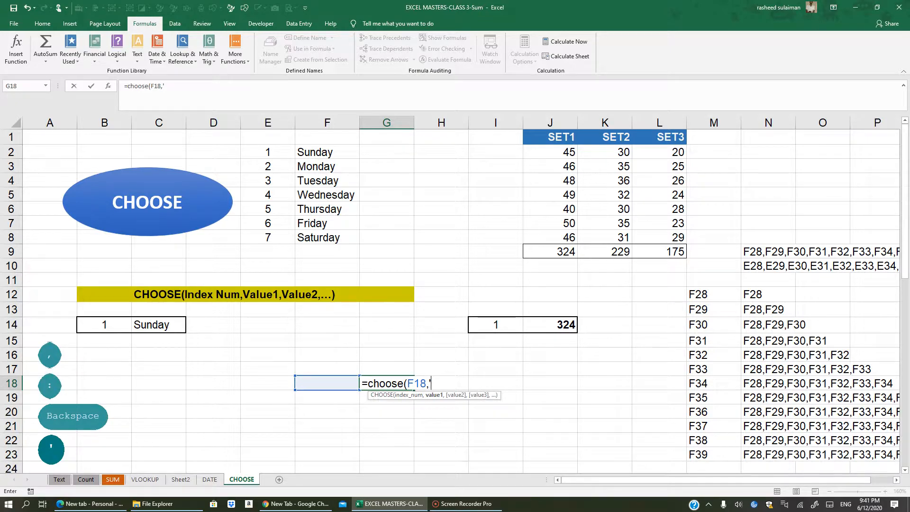
key(BackSpace)
text(")
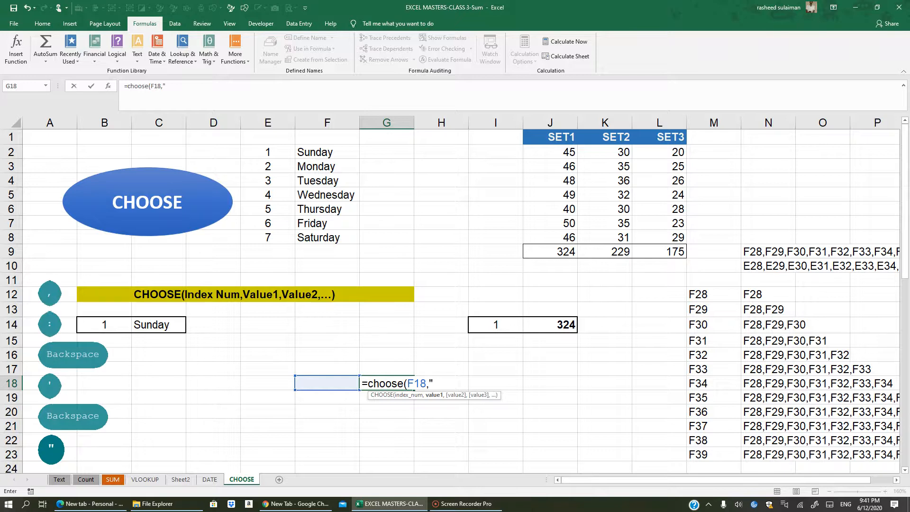
text(yes)
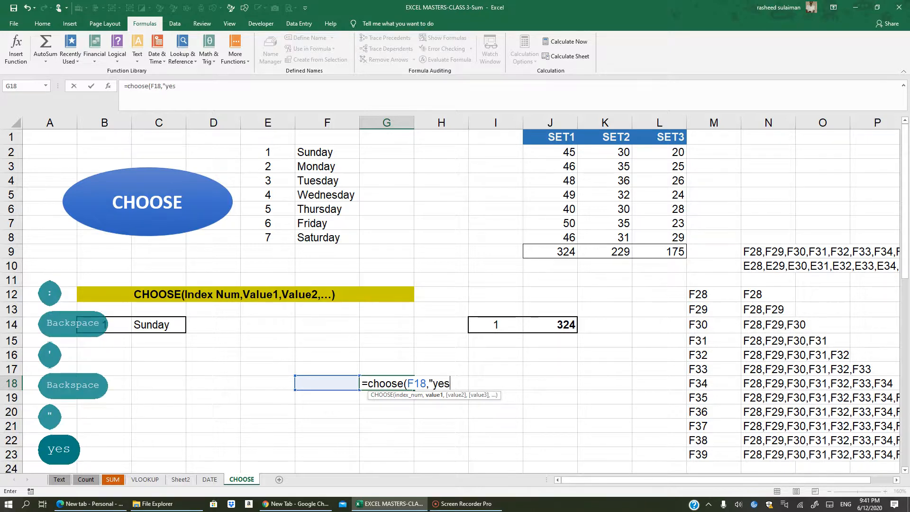
- Add "no" as the second value and complete the G18 formula as =CHOOSE(F18,"yes","no")
text(",N)
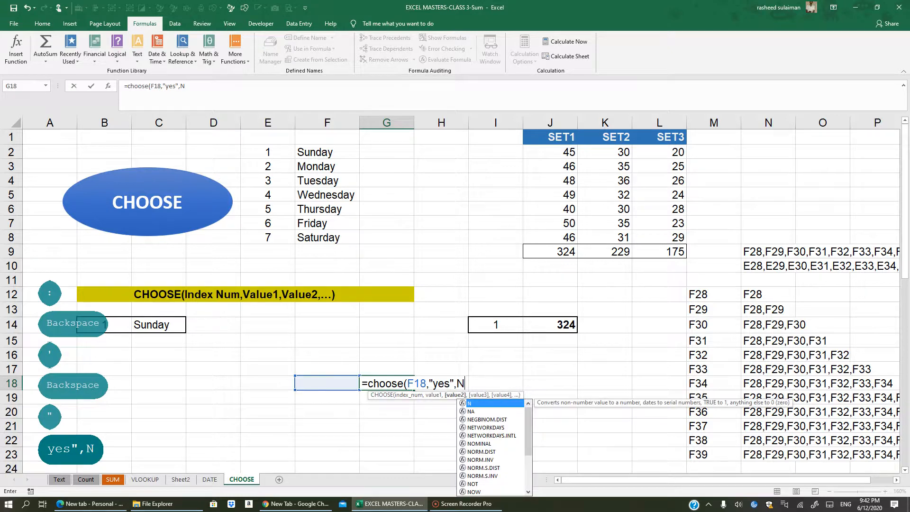
key(BackSpace)
text(")
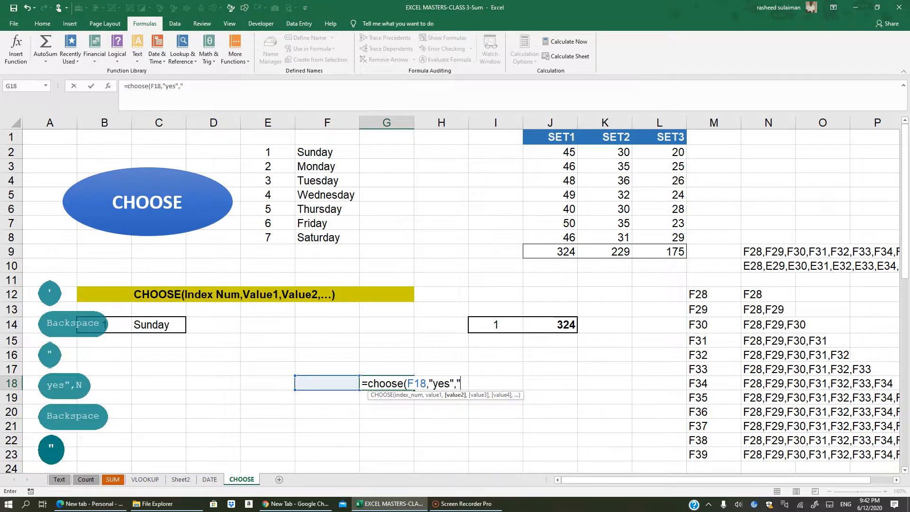
text(no")
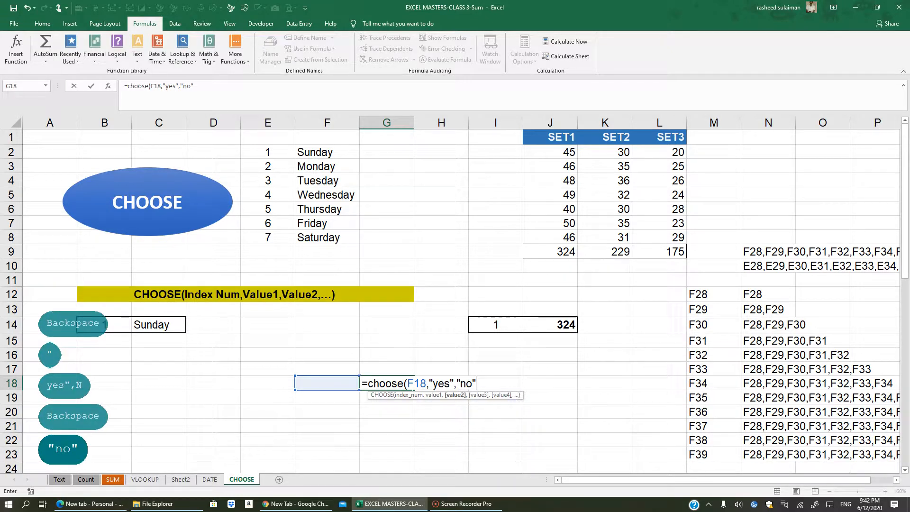
text())
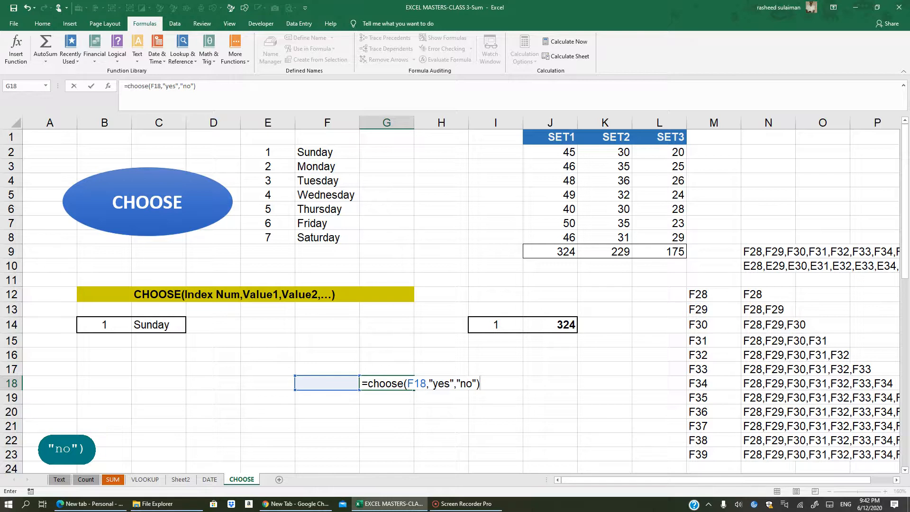
key(Return)
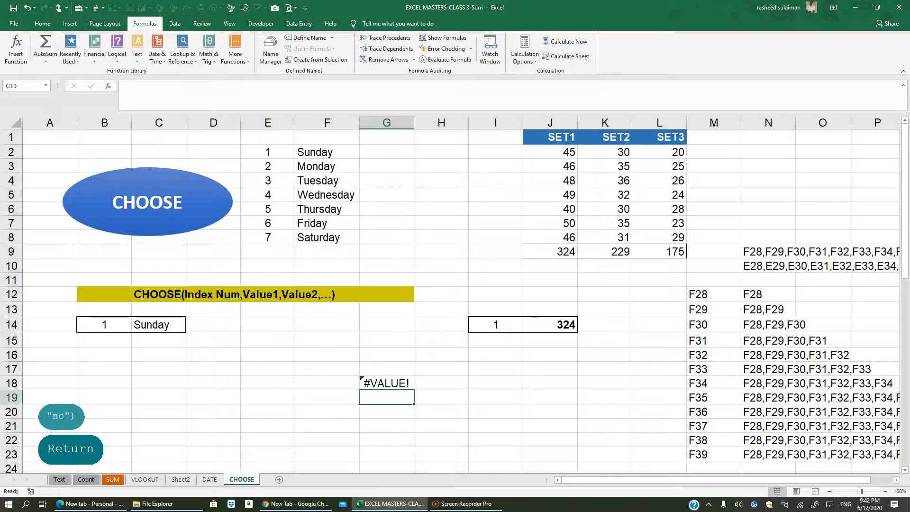
- Enter index number 1 in F18 and select G18 to check the formula's result
click(332, 380)
text(1)
click(387, 425)
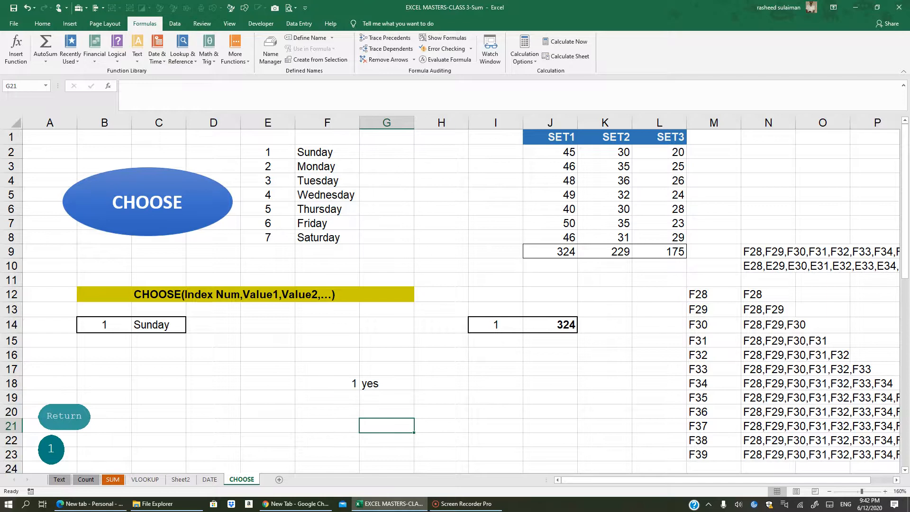
click(375, 384)
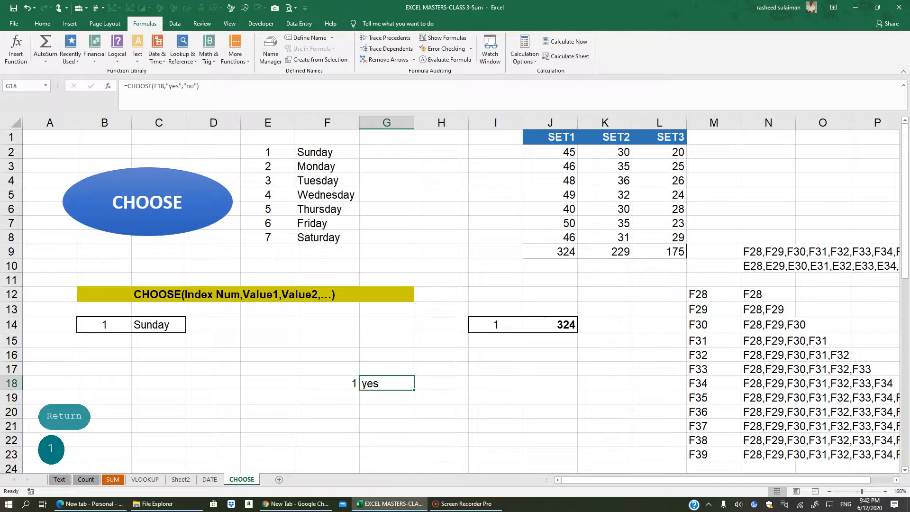
- Change the index number in F18 to 2 to test the second choice
click(325, 382)
text(2)
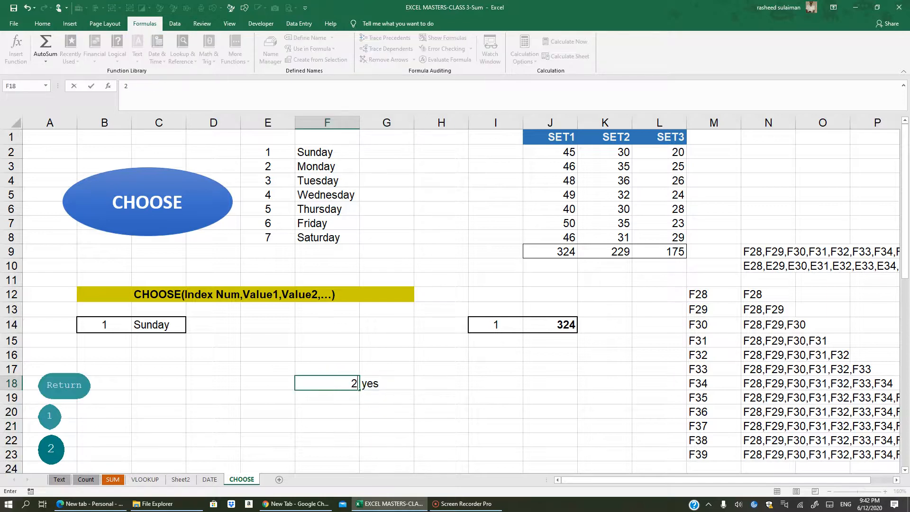
click(387, 440)
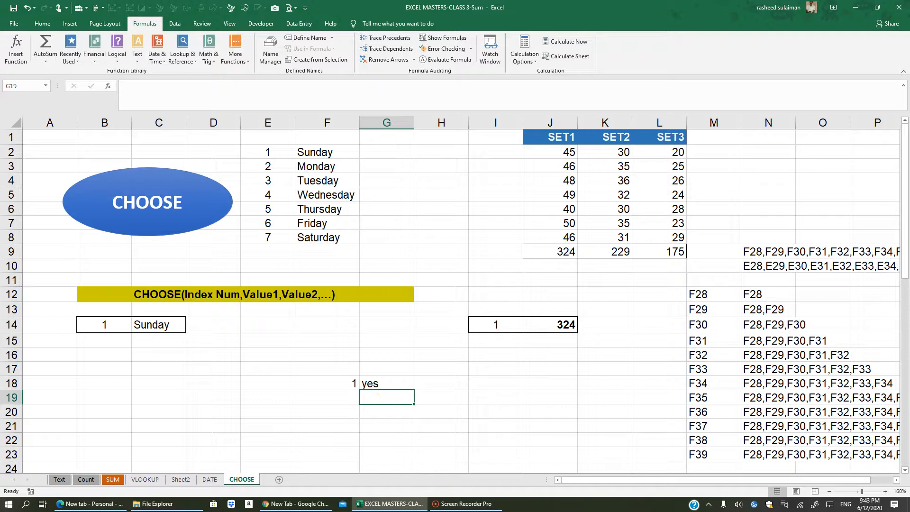
- Enter 1 in F19 and start a CHOOSE formula in G19 with F19 as the index number
click(325, 402)
text(1)
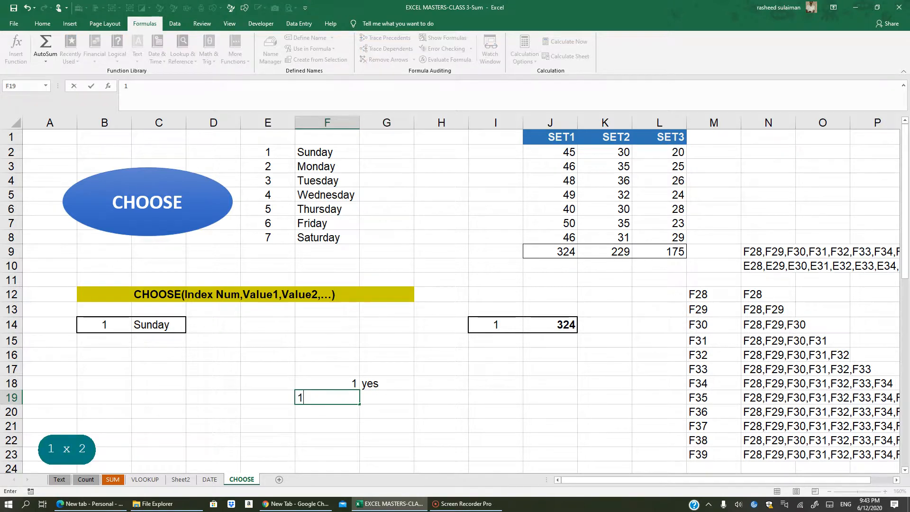
key(Tab)
text(=cj)
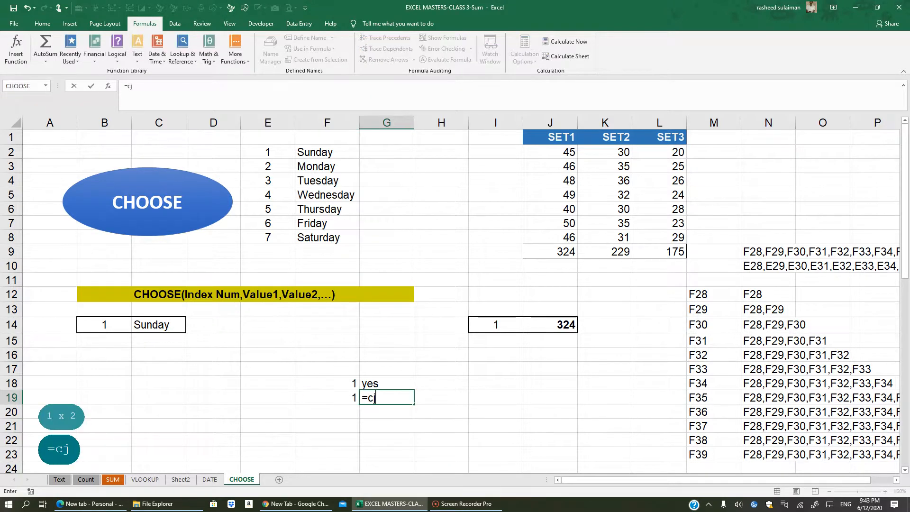
key(BackSpace)
text(h)
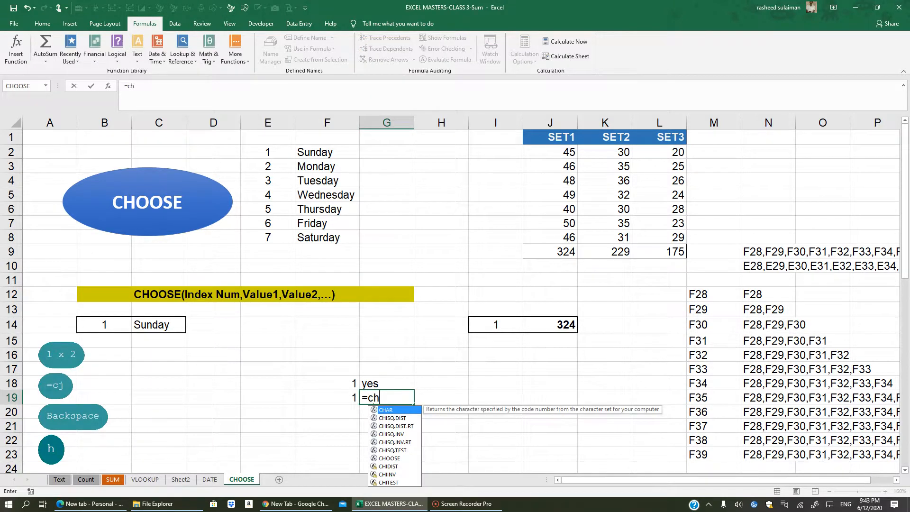
text(oose()
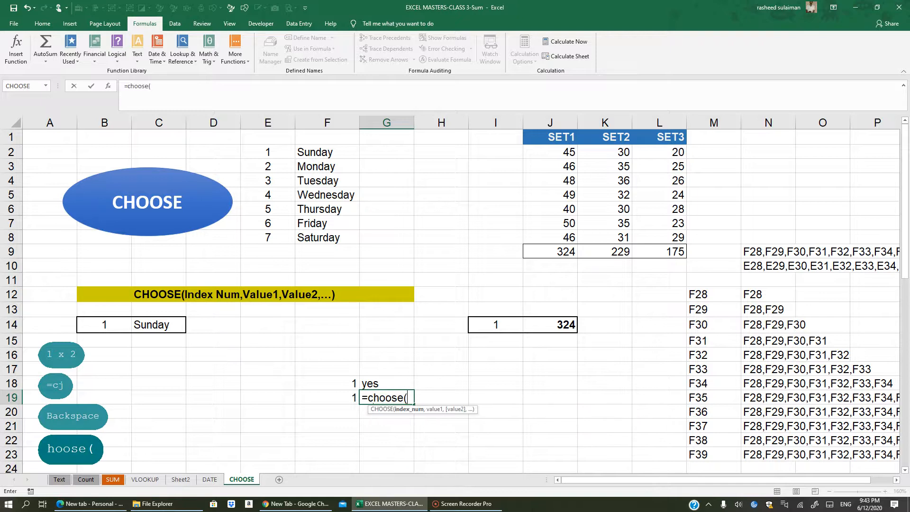
key(Left)
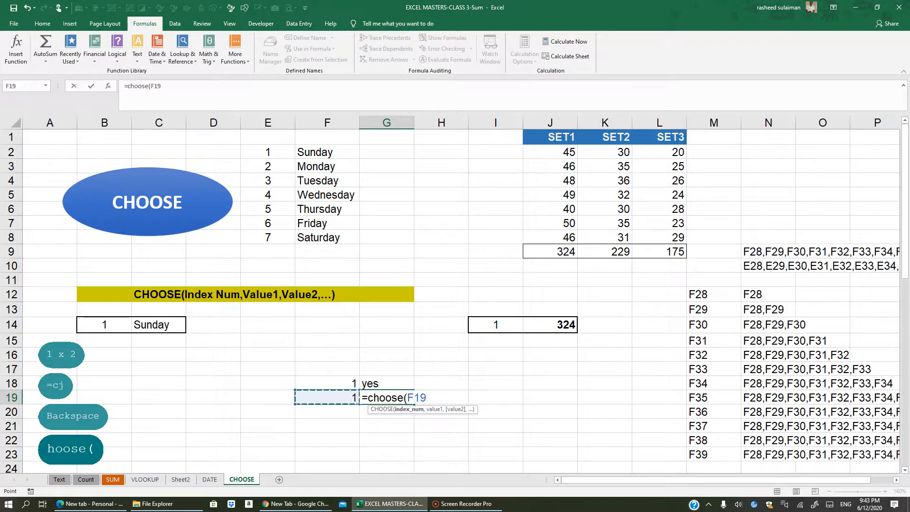
text(,)
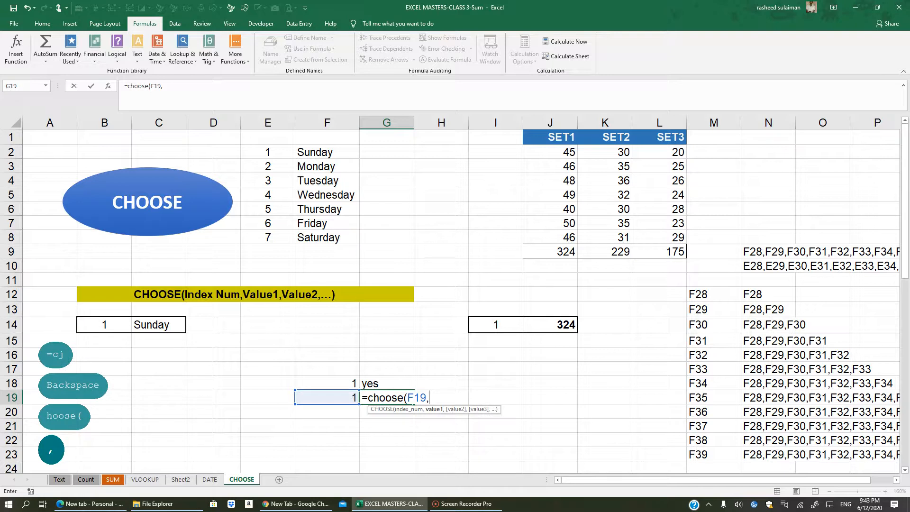
- Add "sun" and "mon" as the first two values of the CHOOSE formula in G19
text("sun)
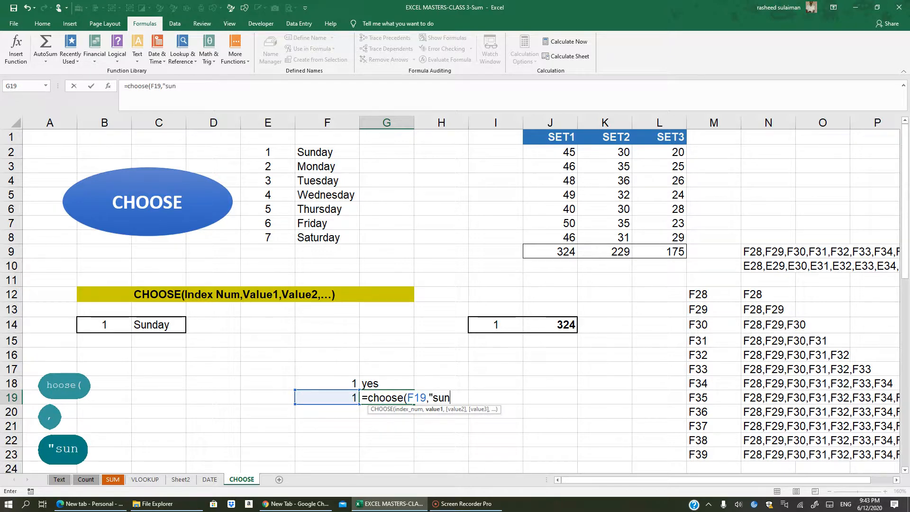
text(",)
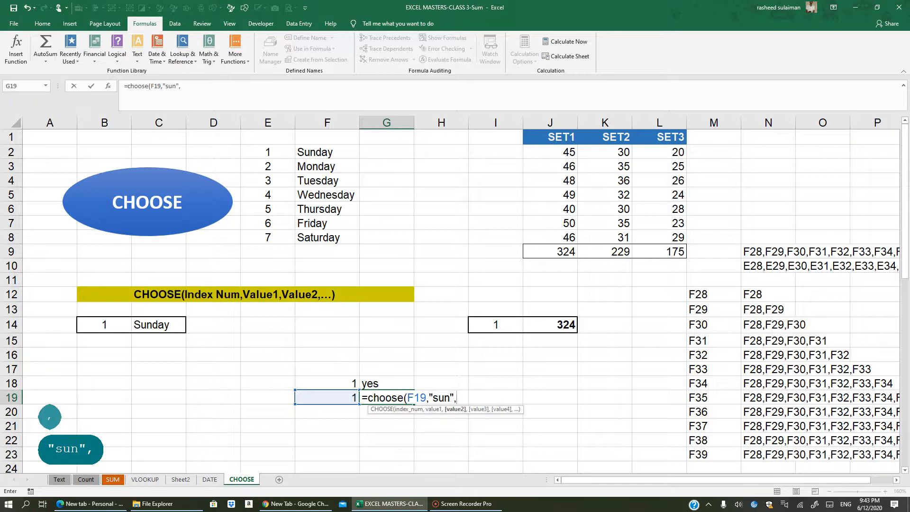
text("mpn)
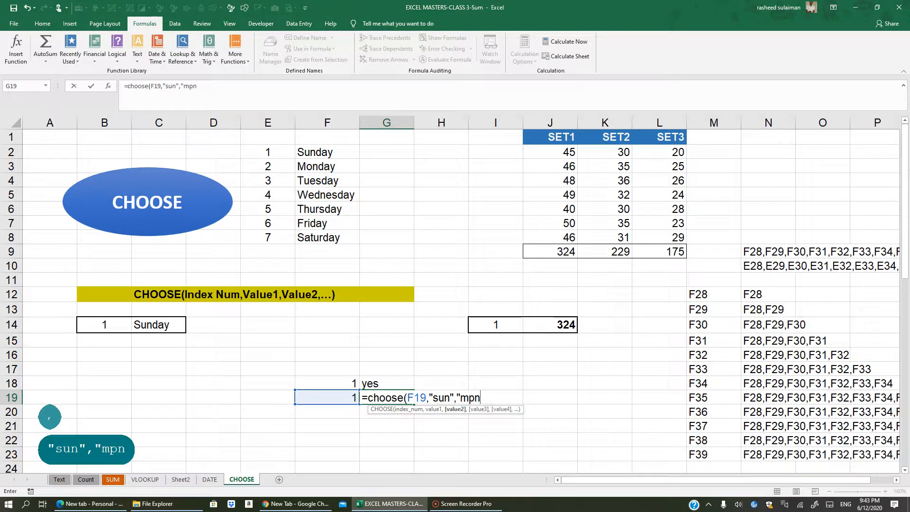
key(BackSpace)
key(BackSpace)
key(BackSpace)
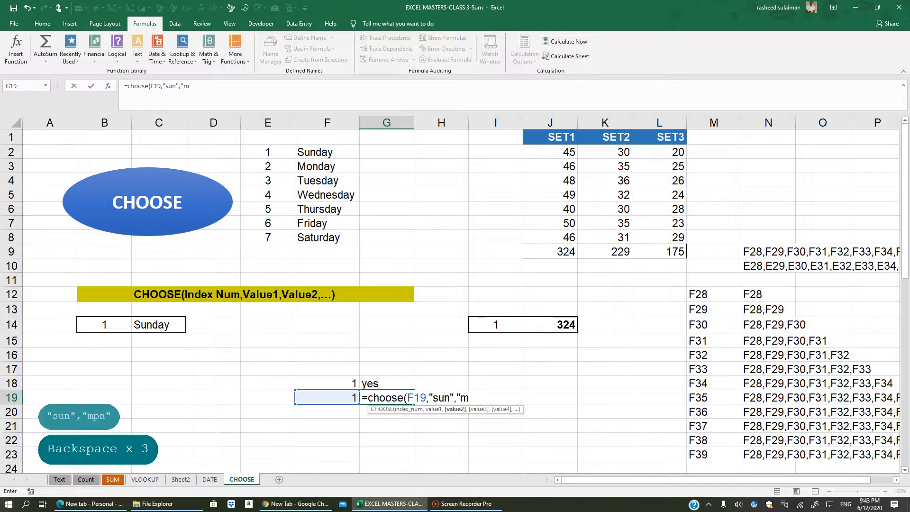
text(on")
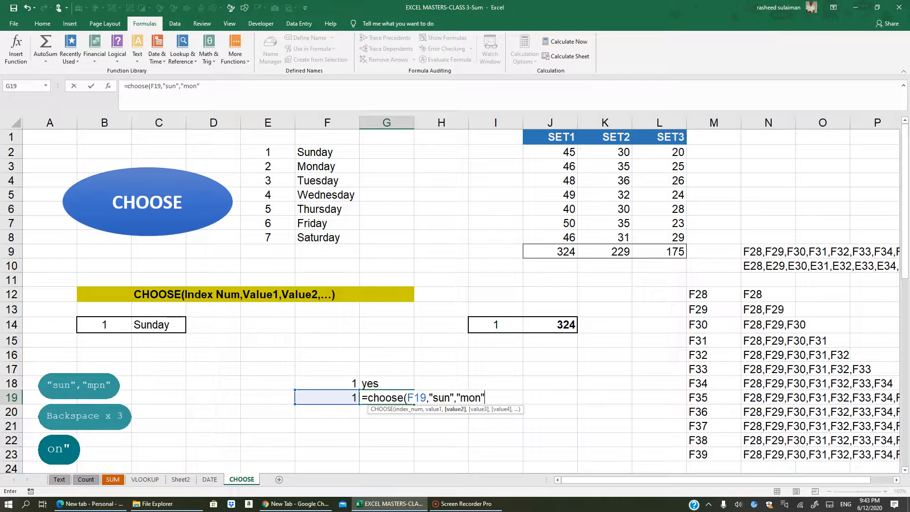
- Add "tue" as the third value and complete the G19 formula as =CHOOSE(F19,"sun","mon","tue")
text(,)
text(tue)
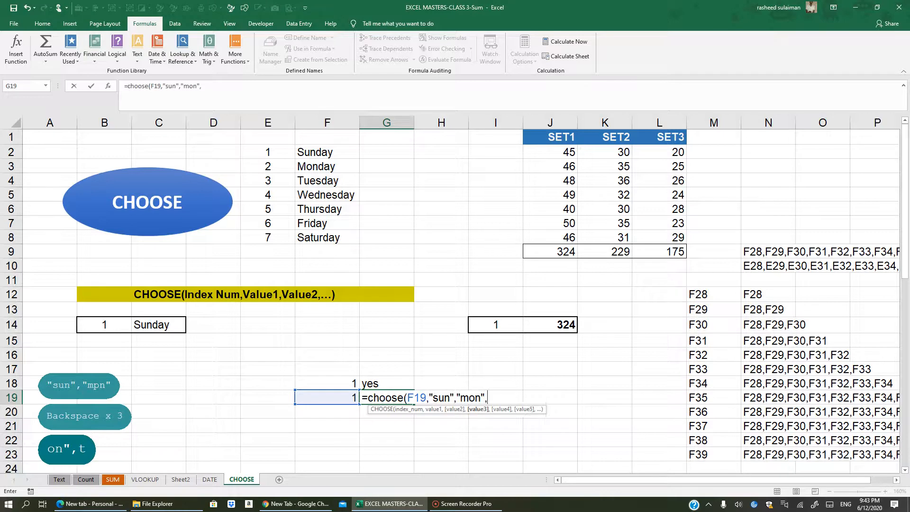
key(BackSpace)
key(BackSpace)
key(BackSpace)
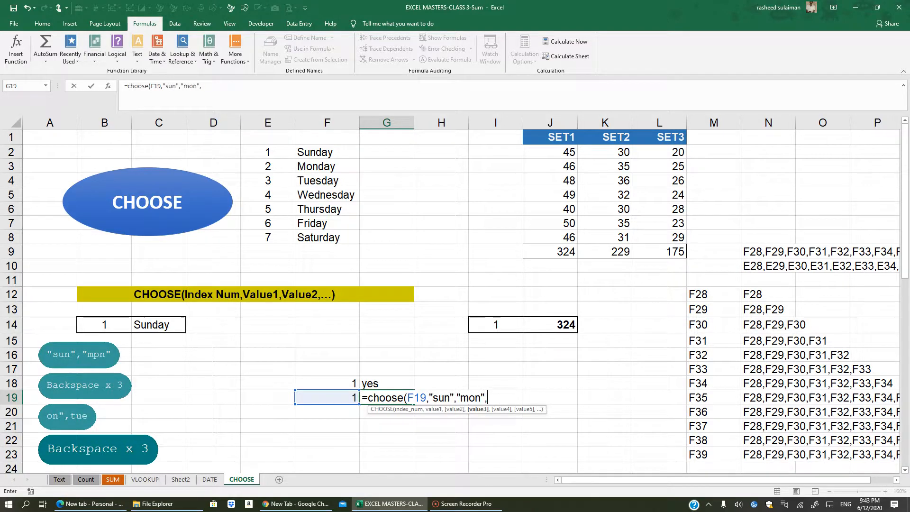
text("tue)
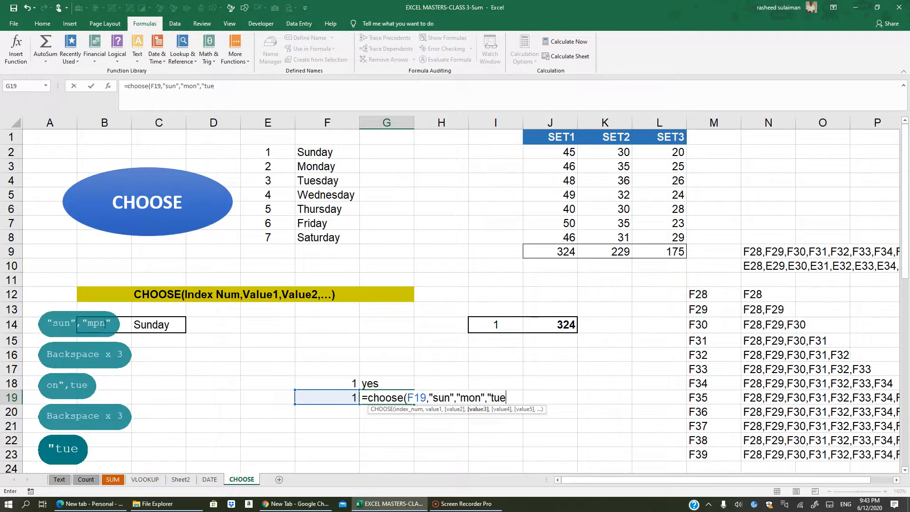
text("))
key(Return)
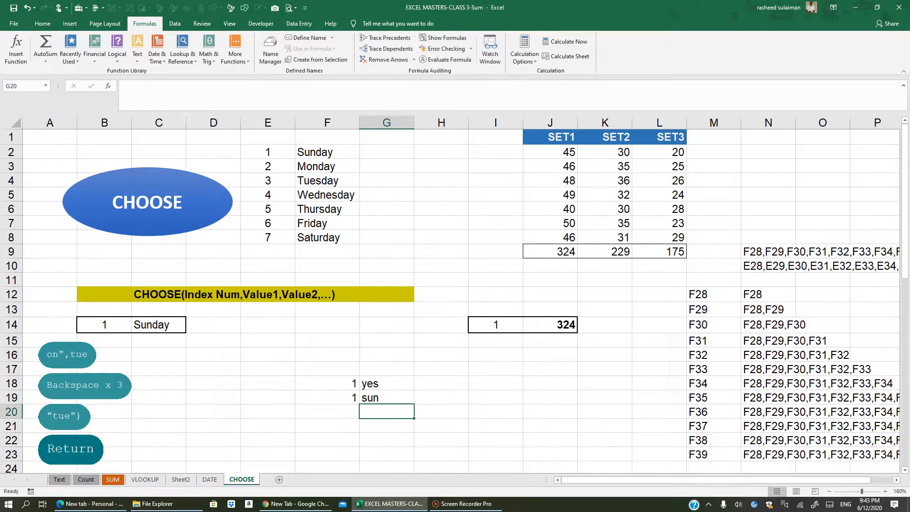
- Review the formula in G19 and change the index number in F19 to 2
click(343, 397)
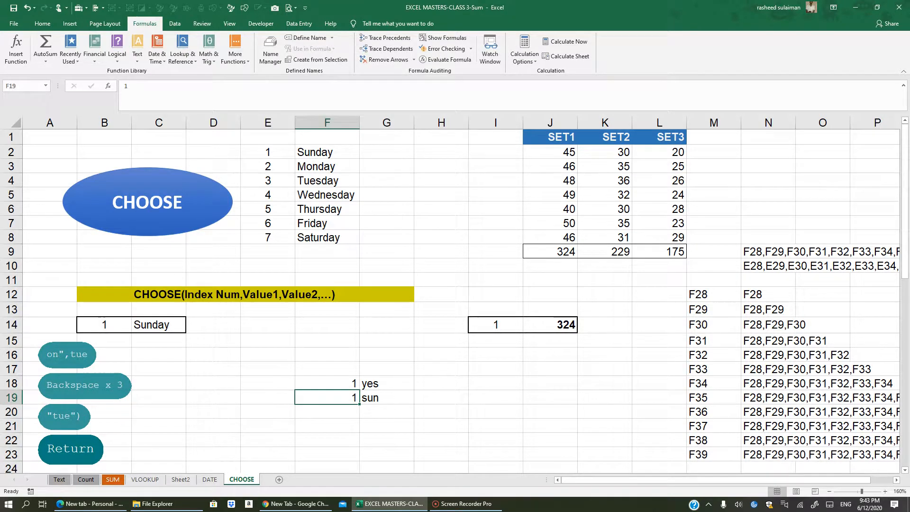
click(381, 397)
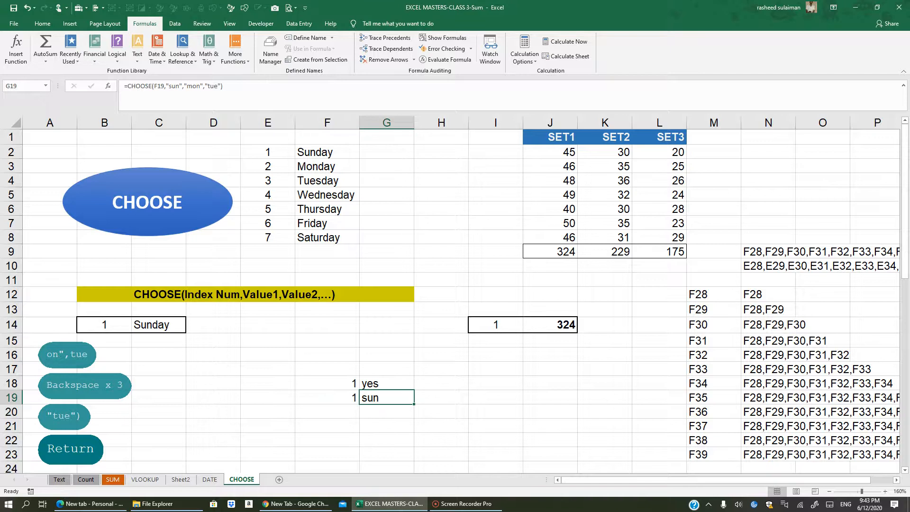
click(332, 397)
text(2)
click(375, 411)
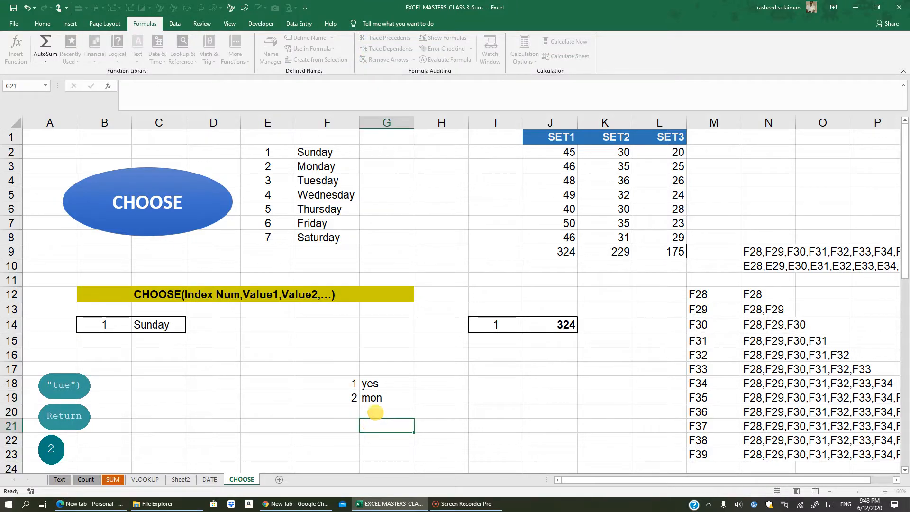
- Set the index number in F19 to 3 and select G19 to check the formula's result
click(335, 397)
text(3)
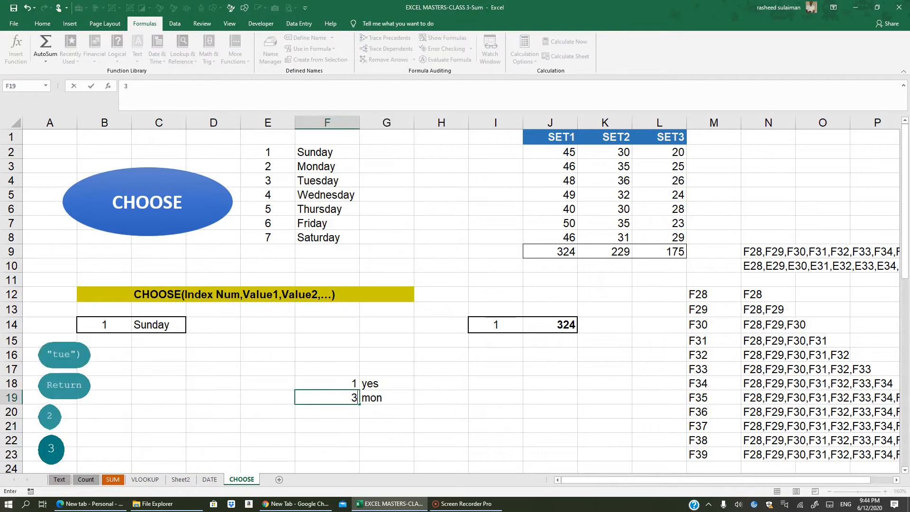
click(386, 426)
click(386, 398)
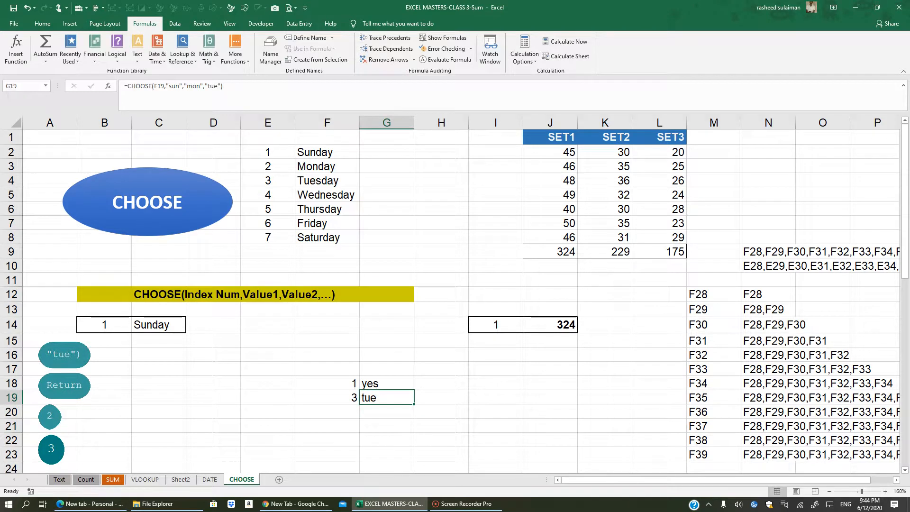
- Start a new CHOOSE formula in C14 with B14 as the index number
click(159, 325)
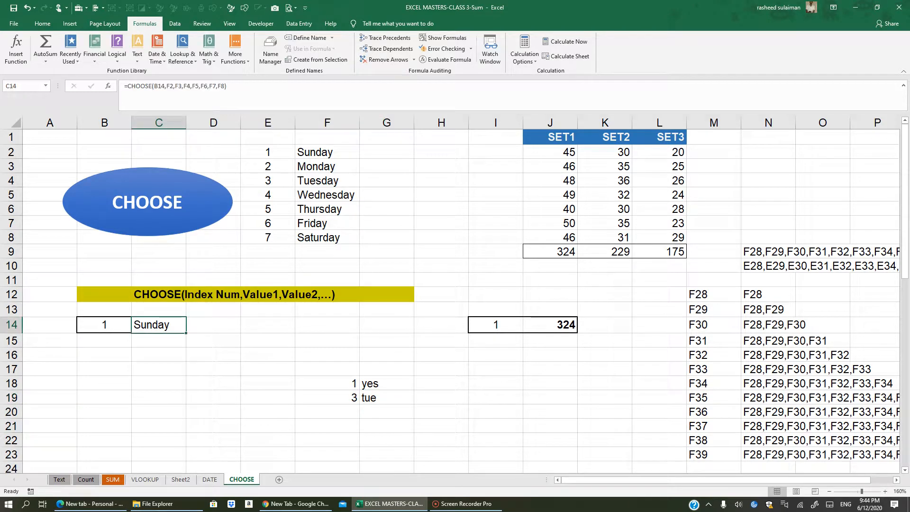
text(=)
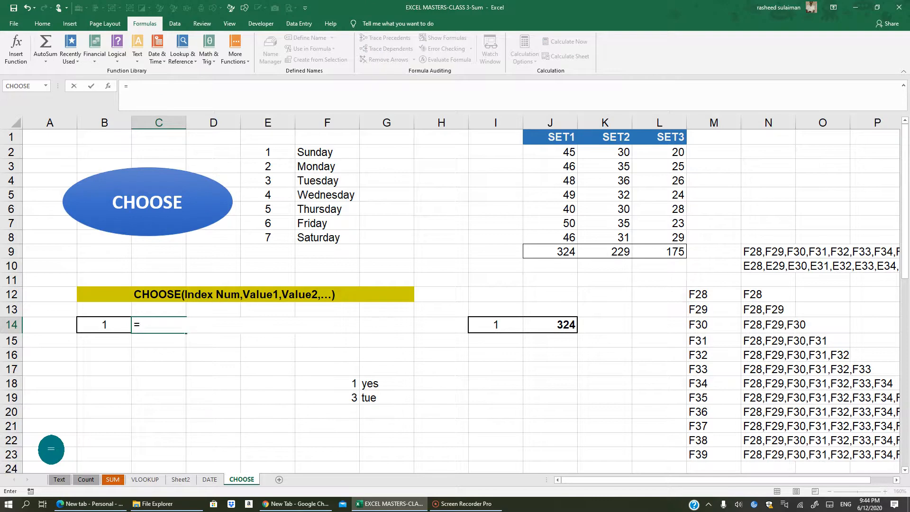
text(choos)
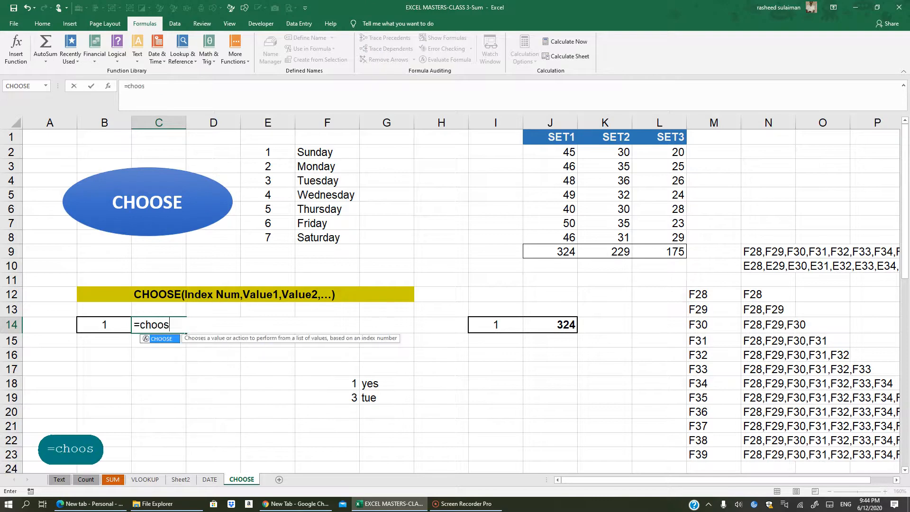
text(e()
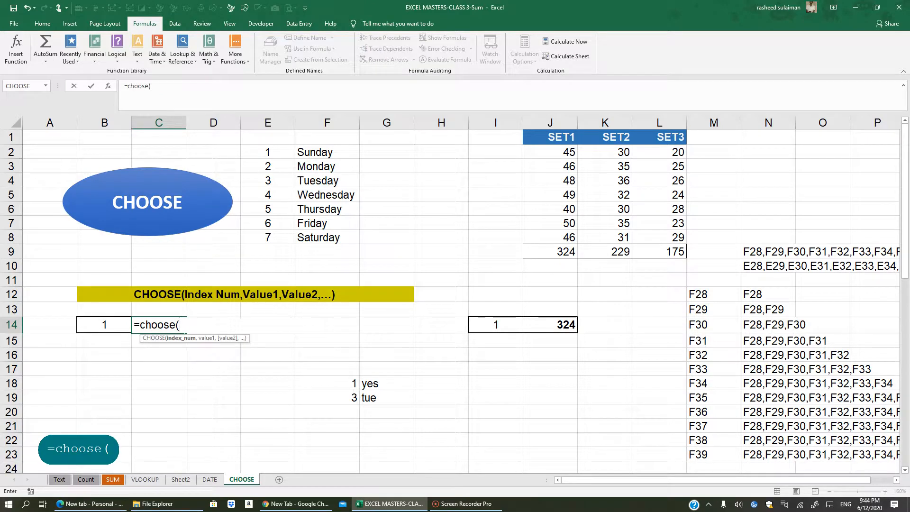
click(97, 325)
text(,)
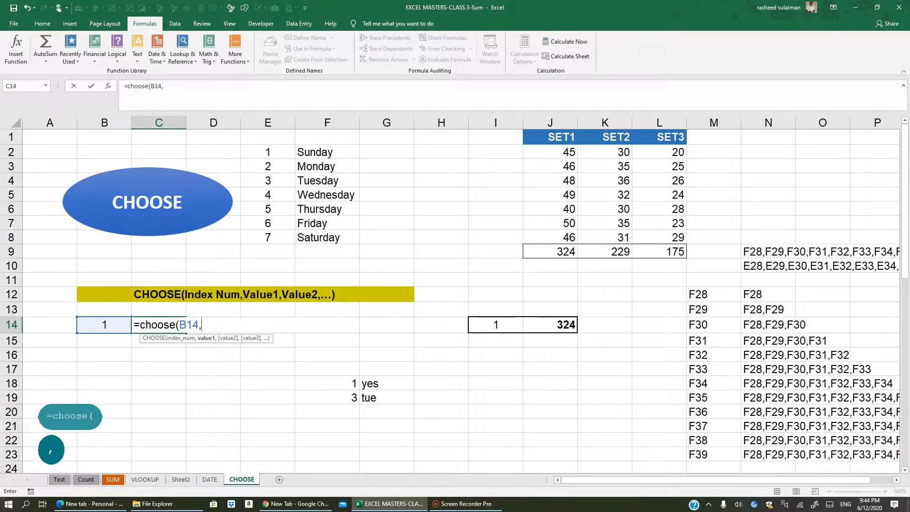
- Add cells F2, F3, F4 and F5 as the first four values of the CHOOSE formula in C14
click(306, 151)
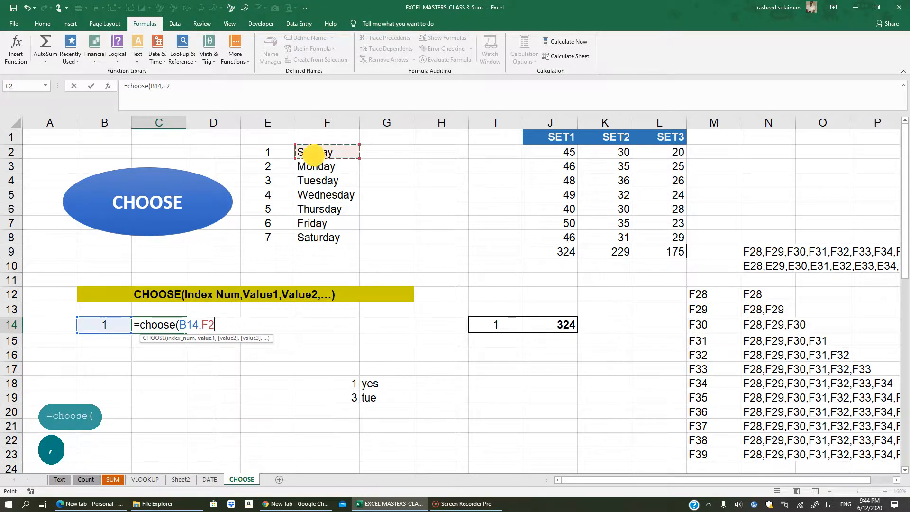
text(,)
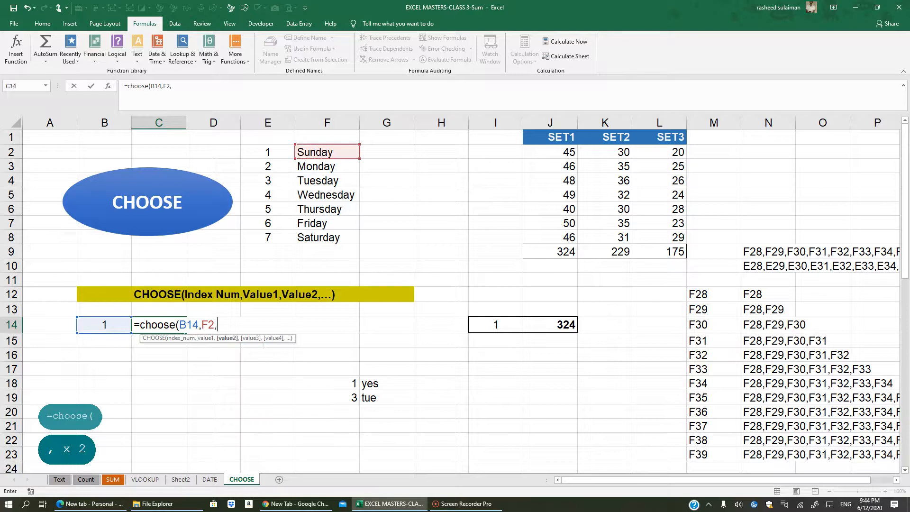
click(327, 166)
text(,)
click(327, 180)
text(,)
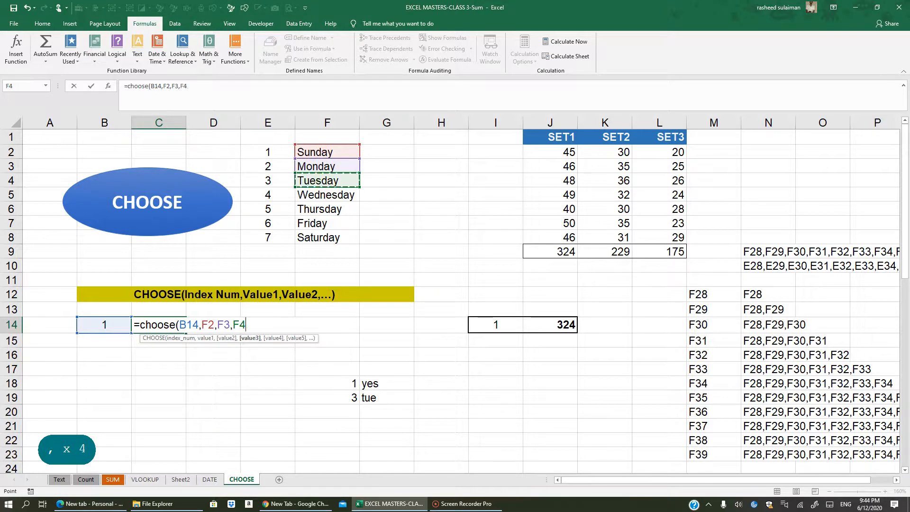
click(327, 194)
text(,)
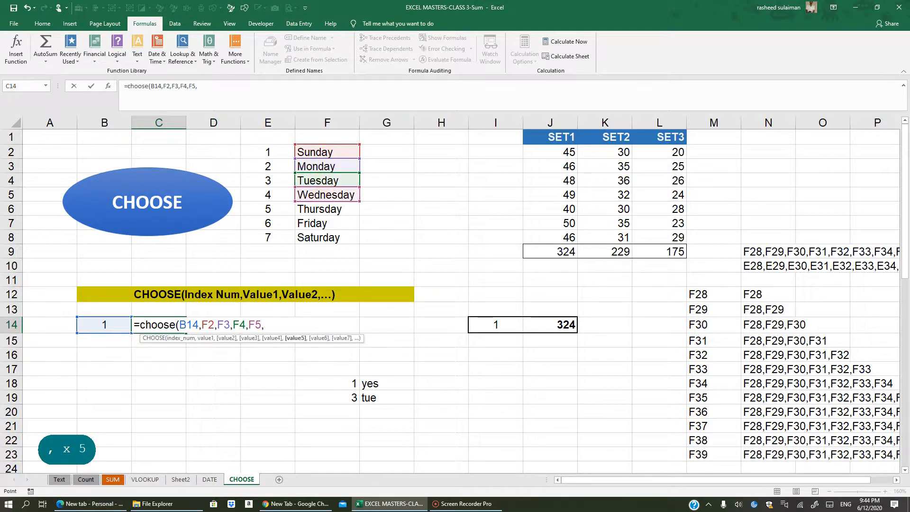
- Add F6, F7 and F8 as the remaining values and complete the C14 formula as =CHOOSE(B14,F2,F3,F4,F5,F6,F7,F8)
click(327, 209)
text(,)
click(327, 223)
text(,)
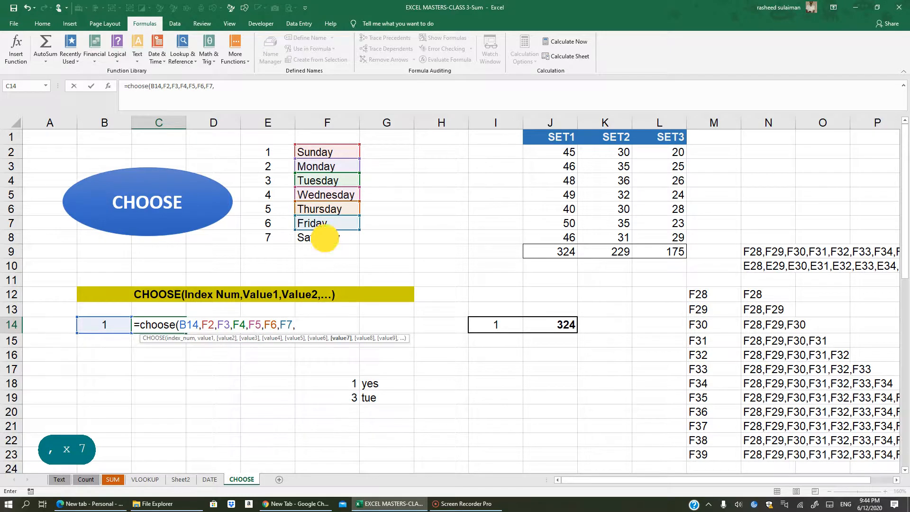
click(324, 238)
text(,)
key(BackSpace)
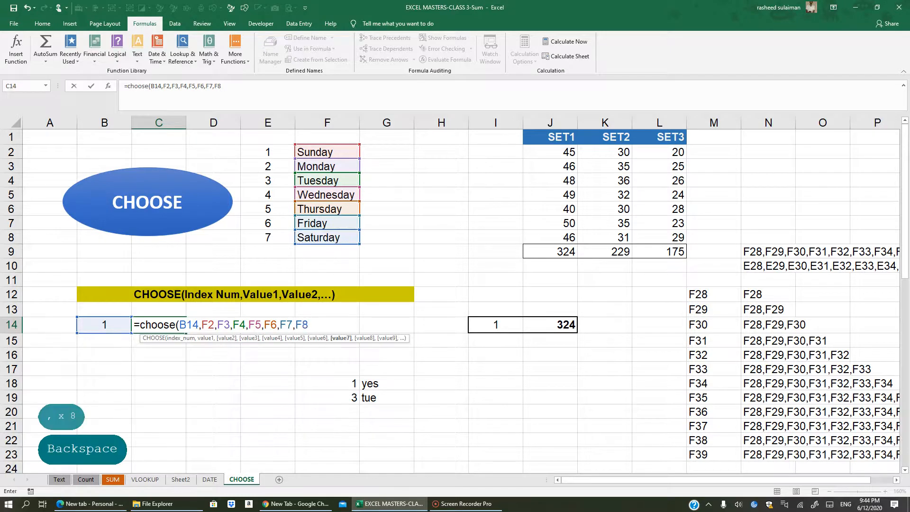
text())
key(Return)
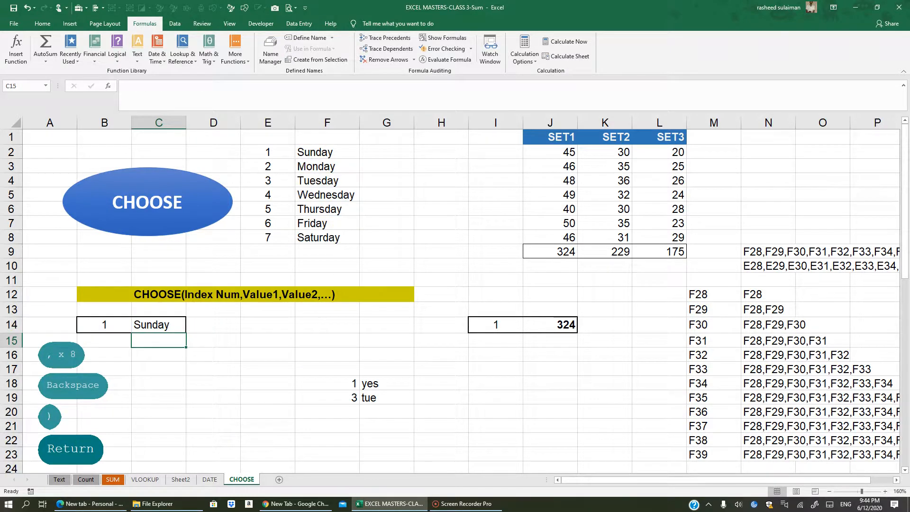
- Review day cells F2 and F4 and the formula in C14, and set the index number in B14 to 2
click(317, 155)
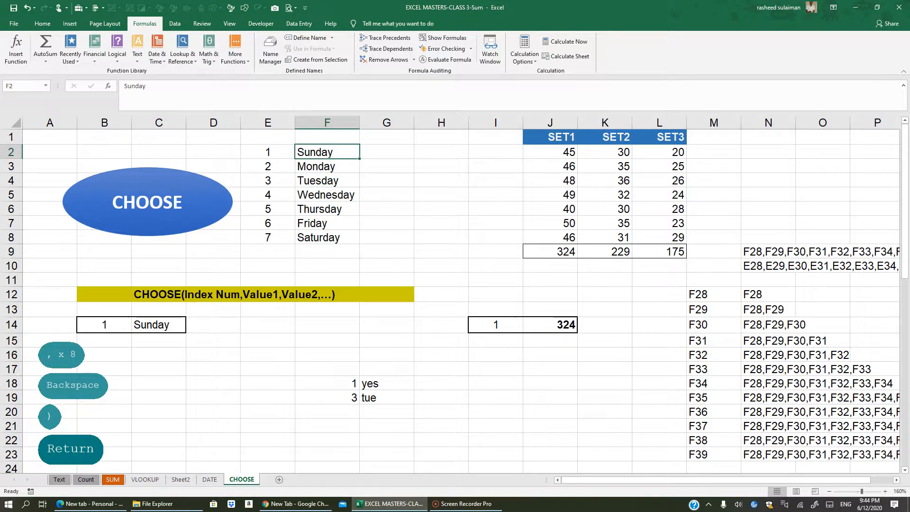
click(317, 182)
click(159, 323)
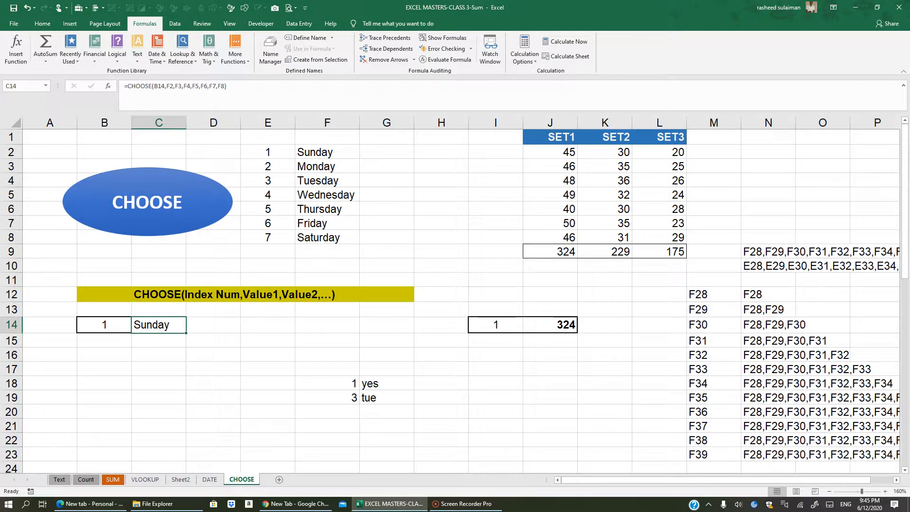
click(105, 325)
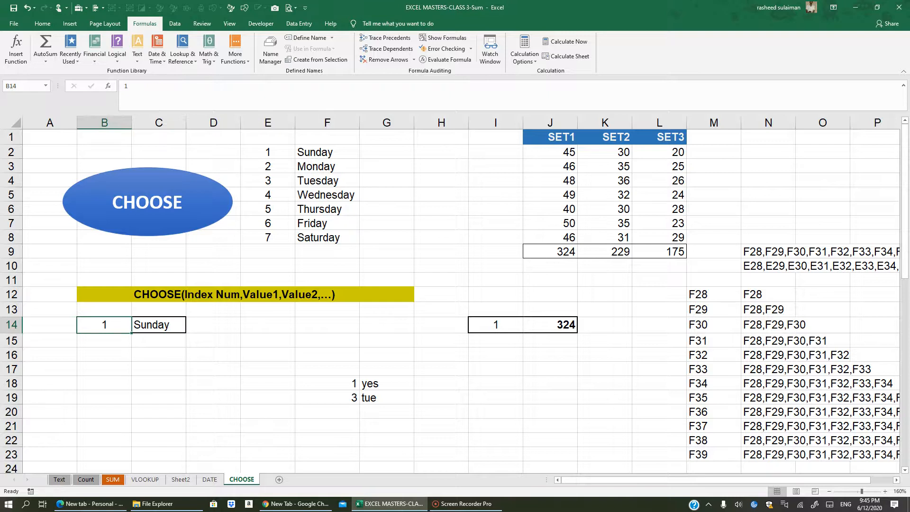
text(2)
key(Return)
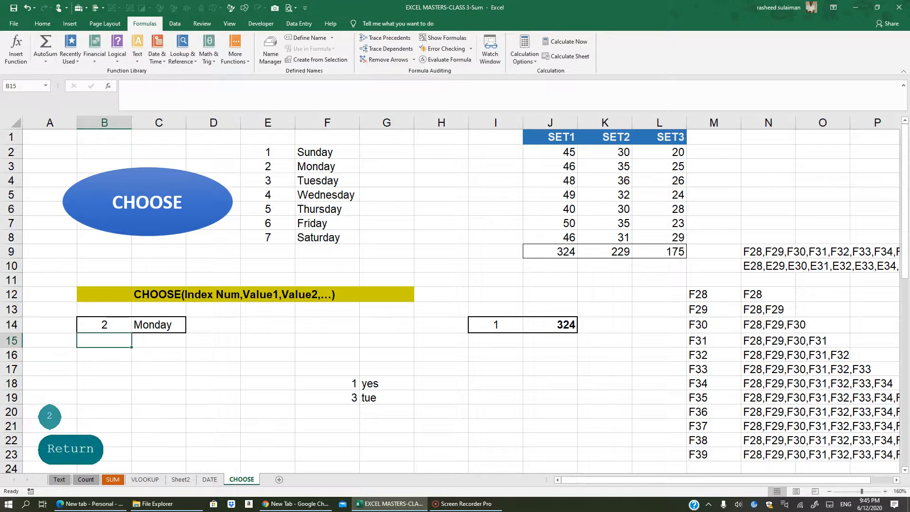
- Test the C14 formula by setting the index number in B14 to 5, 6 and finally 7
click(108, 327)
text(5)
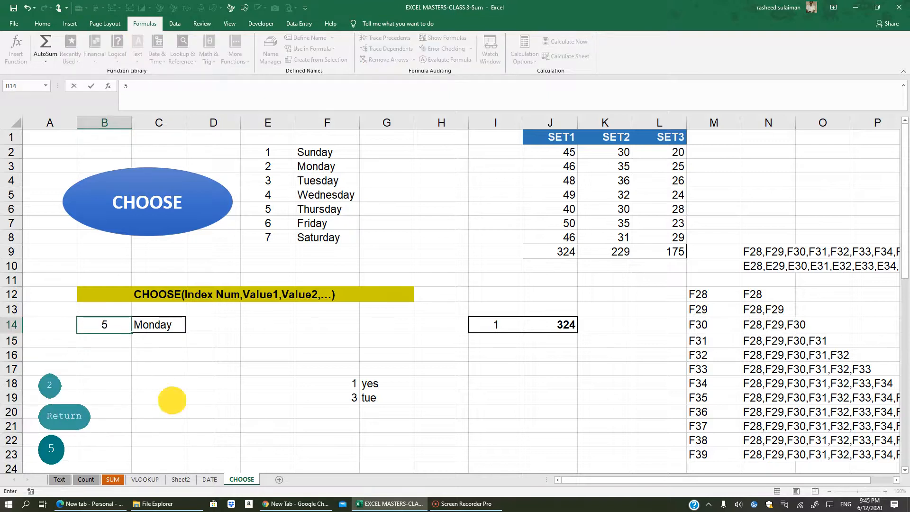
click(171, 399)
click(106, 325)
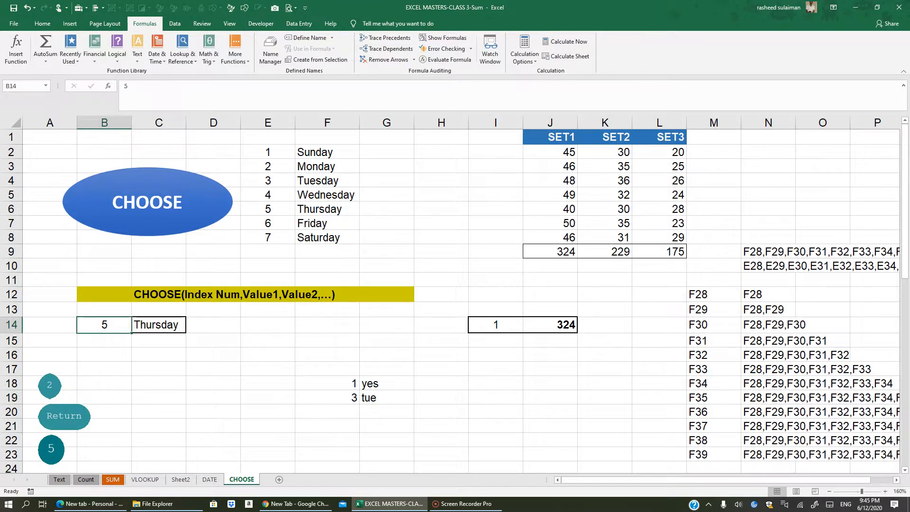
text(6)
click(156, 409)
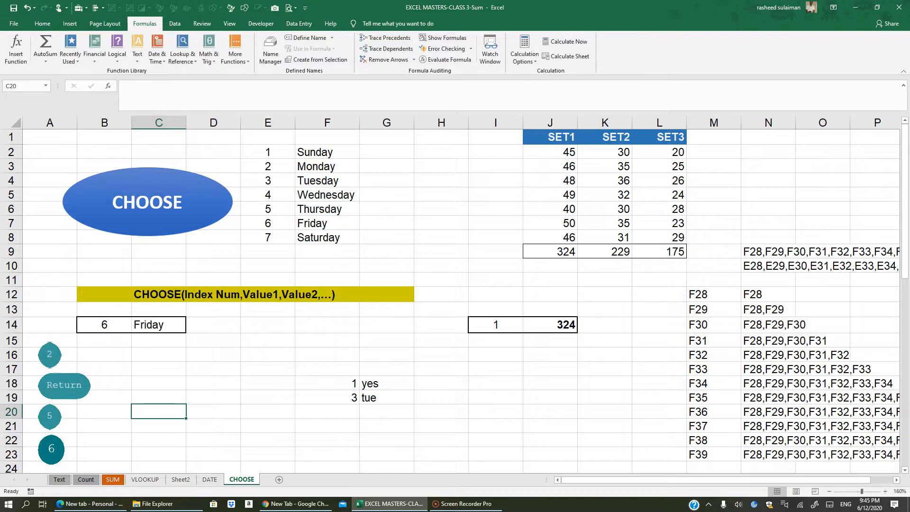
click(108, 325)
text(7)
click(158, 397)
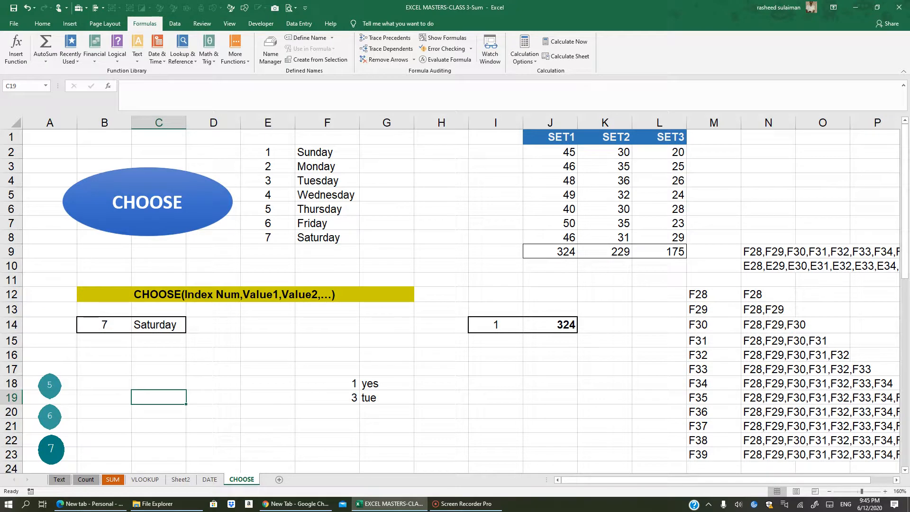
- Review C14 and the Sunday cell F2, and enter the cell reference f2 as plain text in G2
click(170, 324)
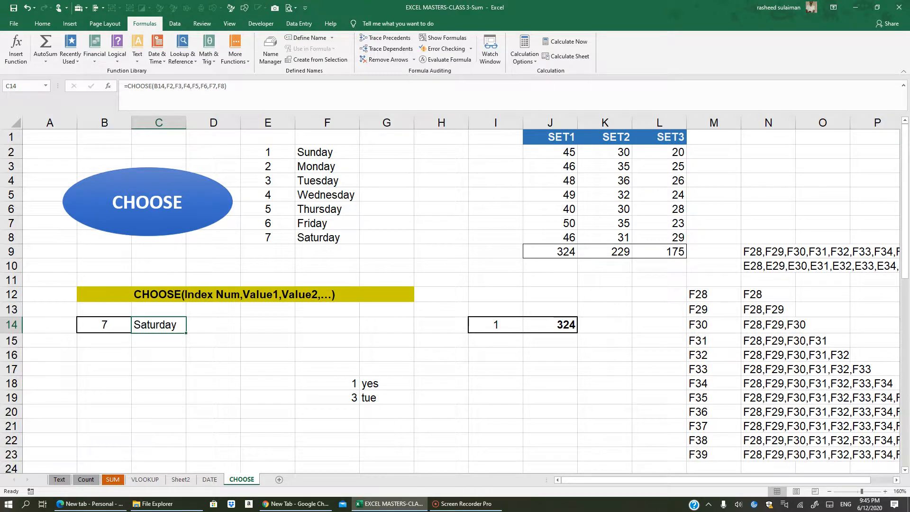
click(375, 151)
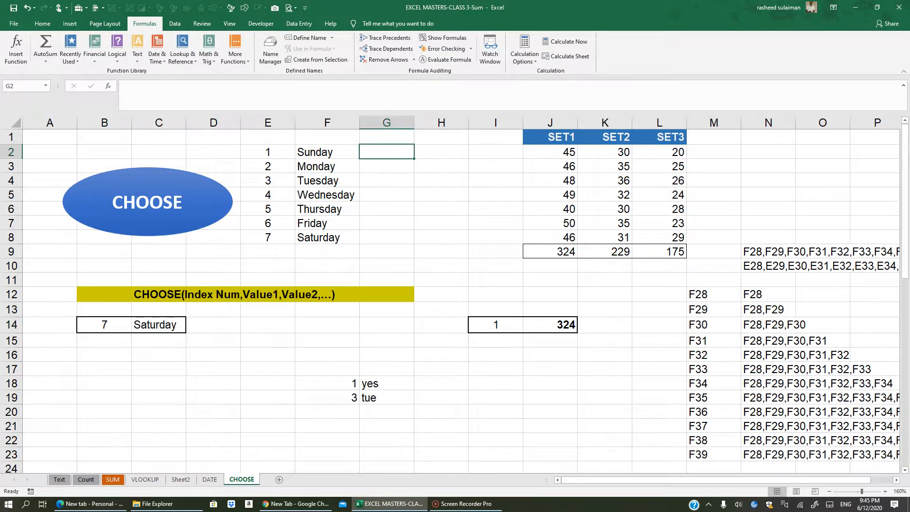
click(319, 151)
click(382, 151)
click(325, 151)
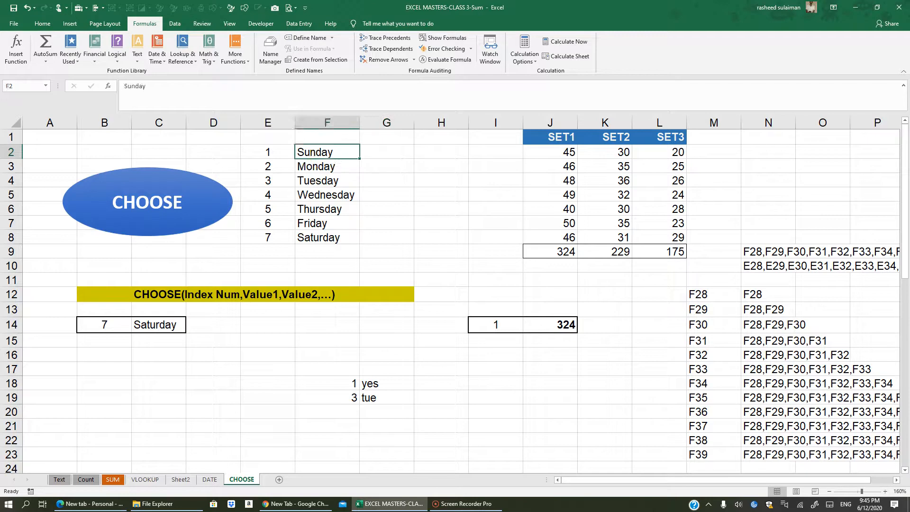
click(394, 155)
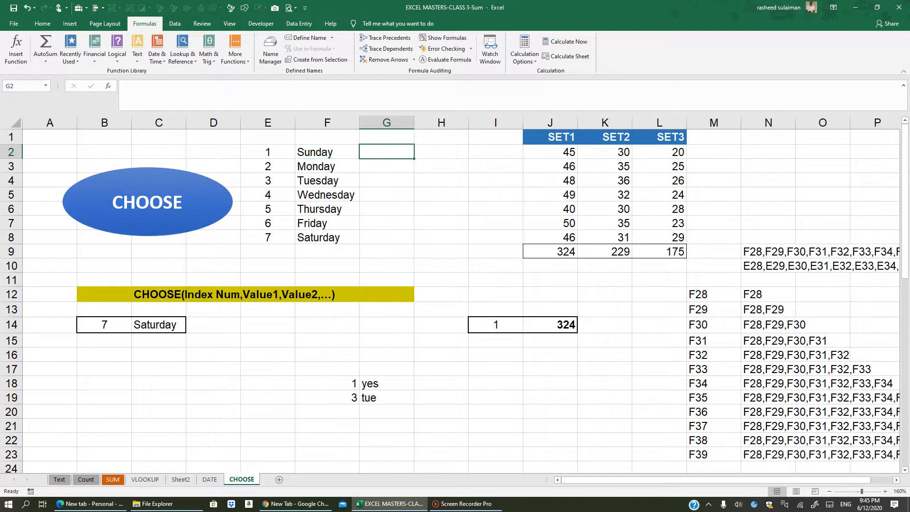
text(f2)
click(404, 212)
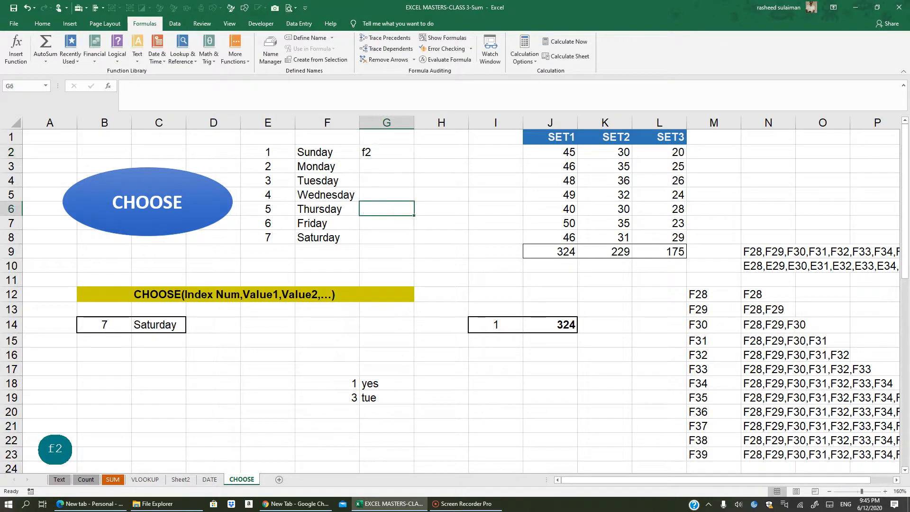
- Replace the text in G2 with uppercase F2 and fill the series down through G8
click(379, 149)
key(Caps_Lock)
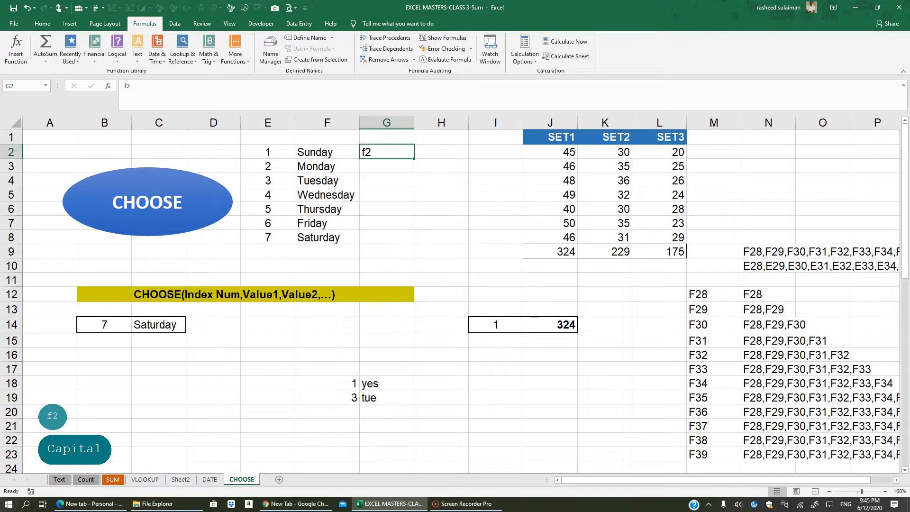
text(F2)
key(Return)
click(379, 149)
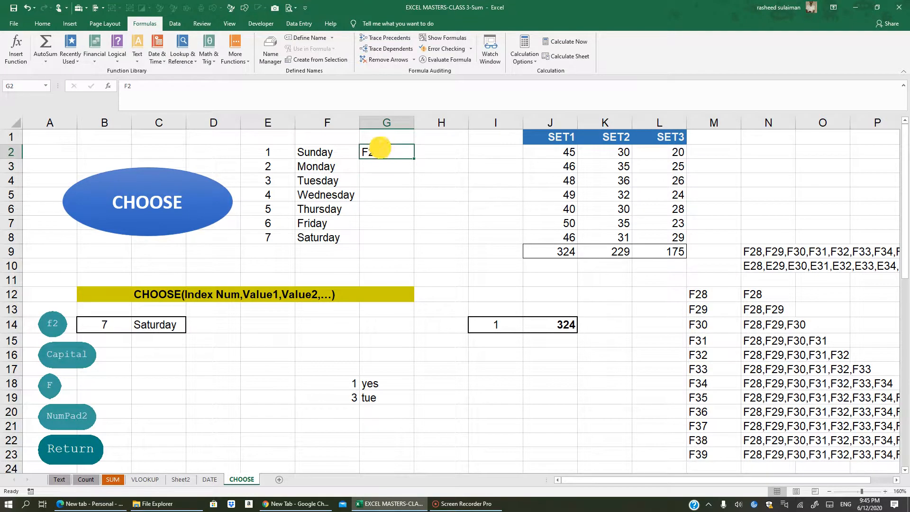
drag(413, 158, 412, 240)
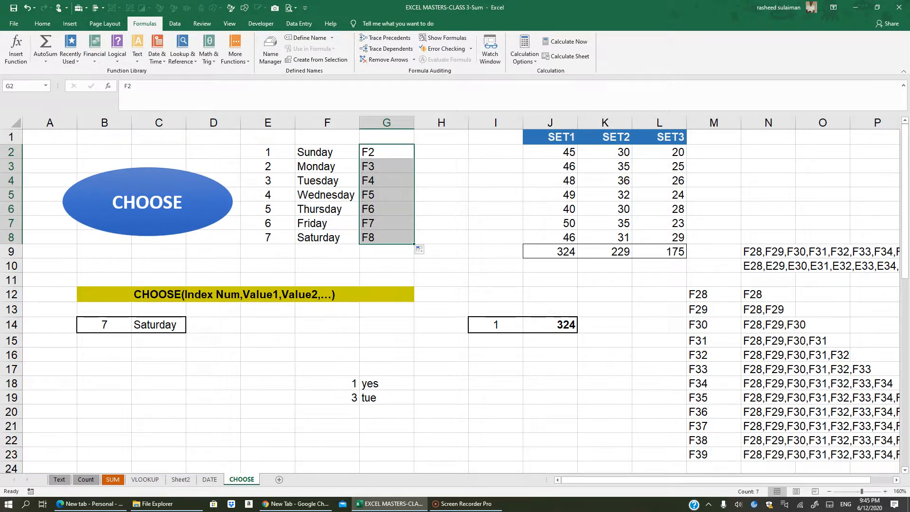
- Enter the formula =G2 in H2 to start the joined list of references
click(420, 150)
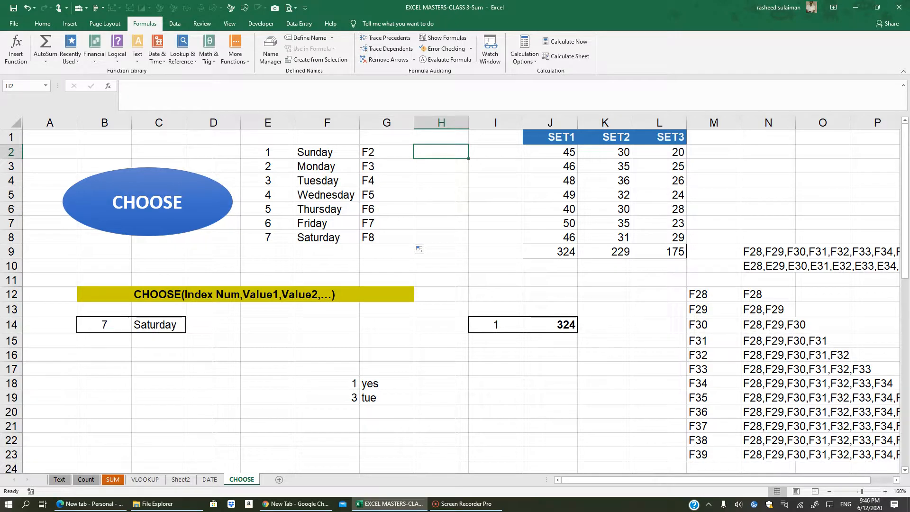
text(=)
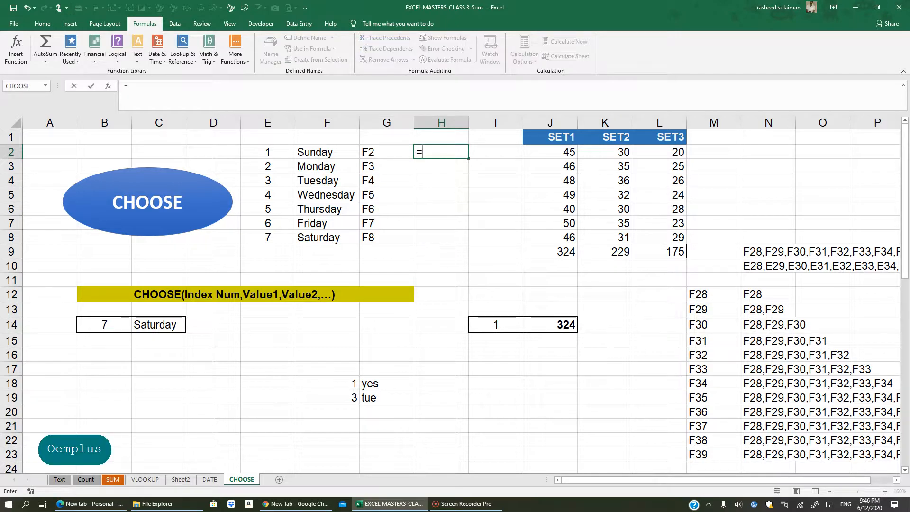
click(381, 152)
key(Return)
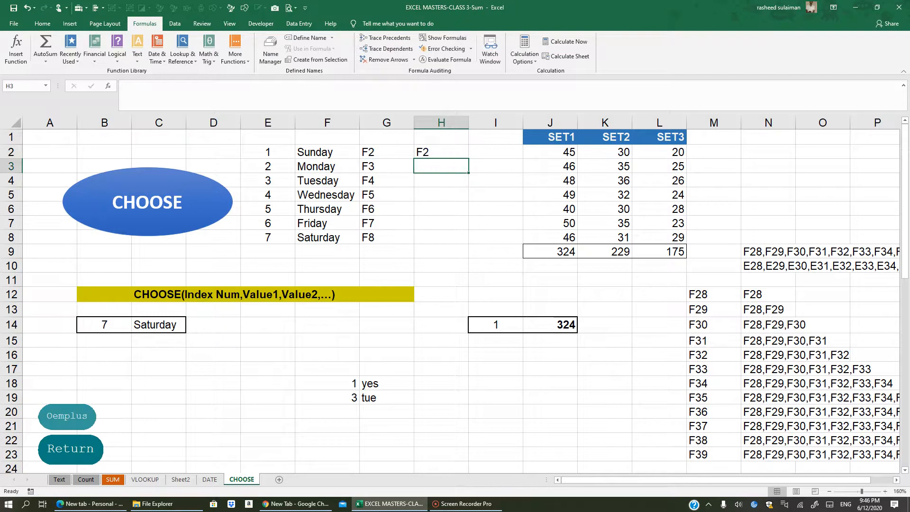
- Enter the formula =H2&","&G3 in H3 and fill it down through H8
text(=)
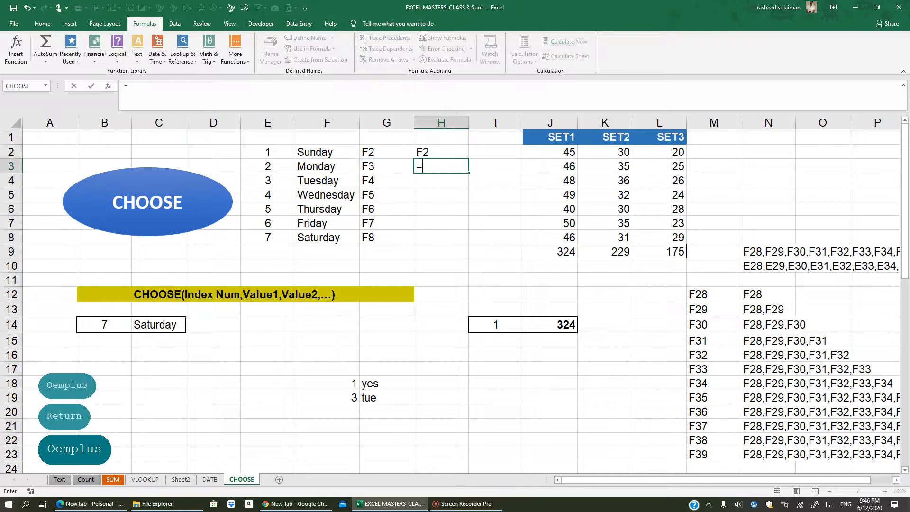
click(428, 151)
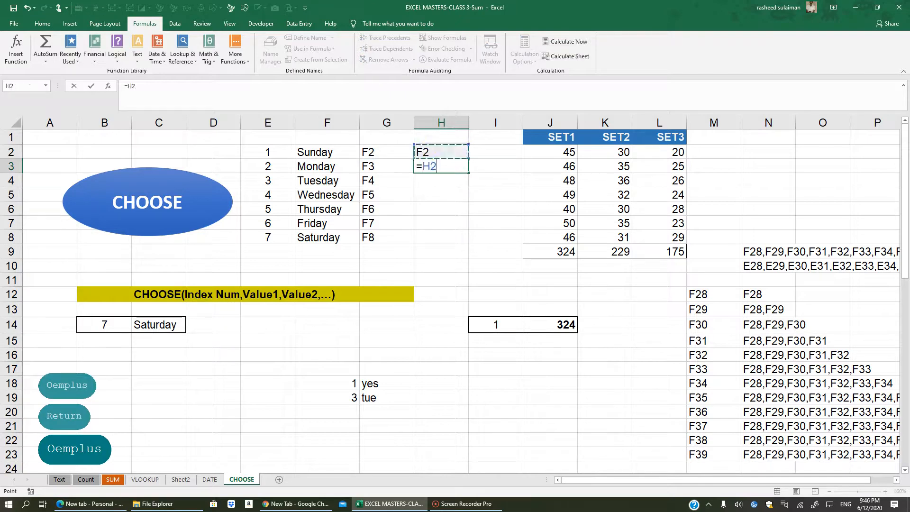
text(&)
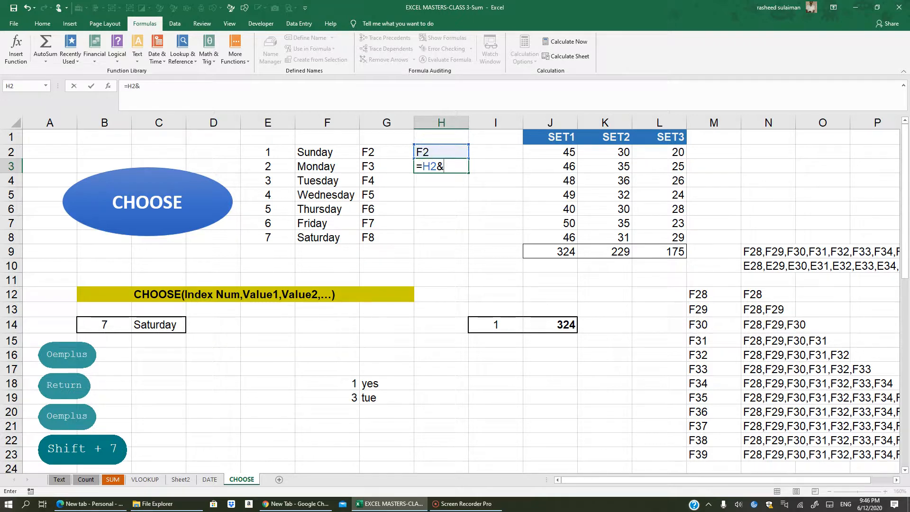
text(")
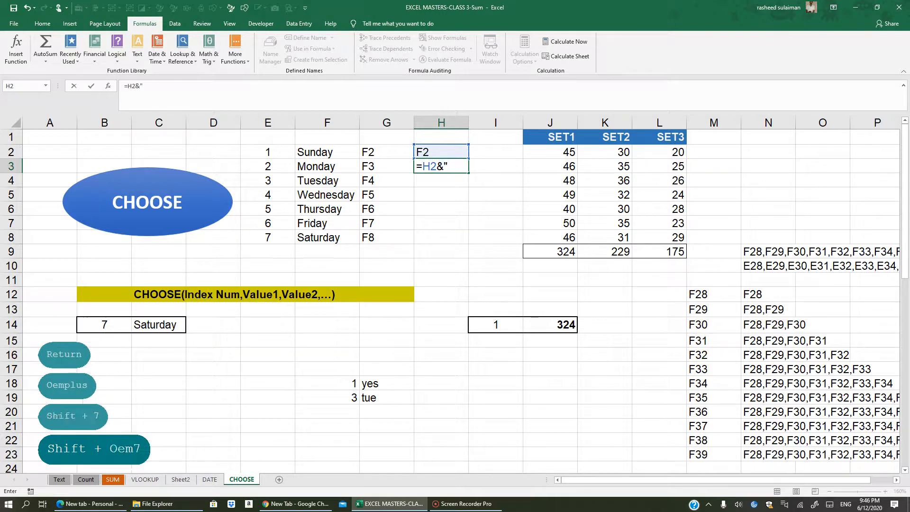
text(<)
key(BackSpace)
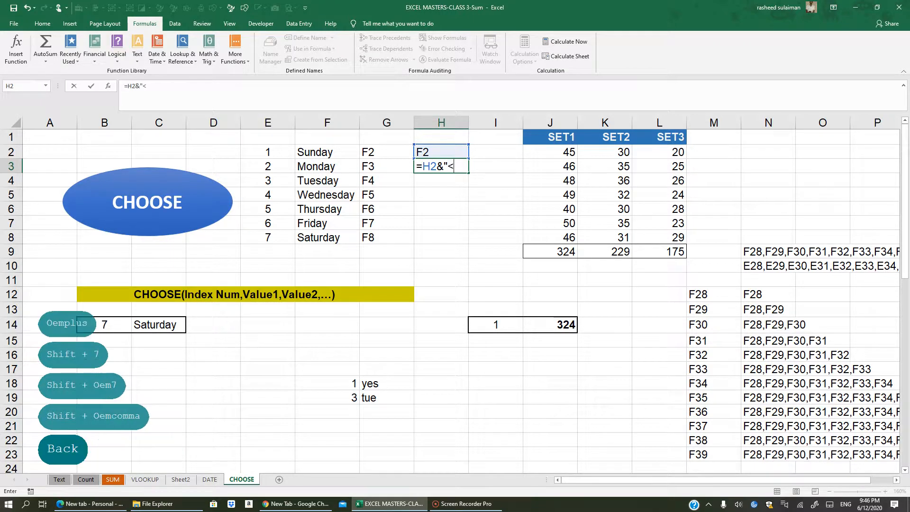
text(,)
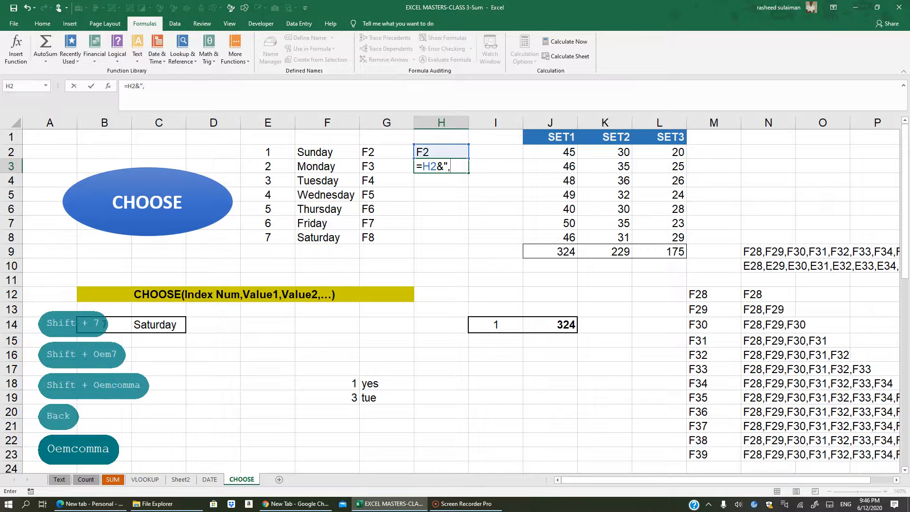
text("&)
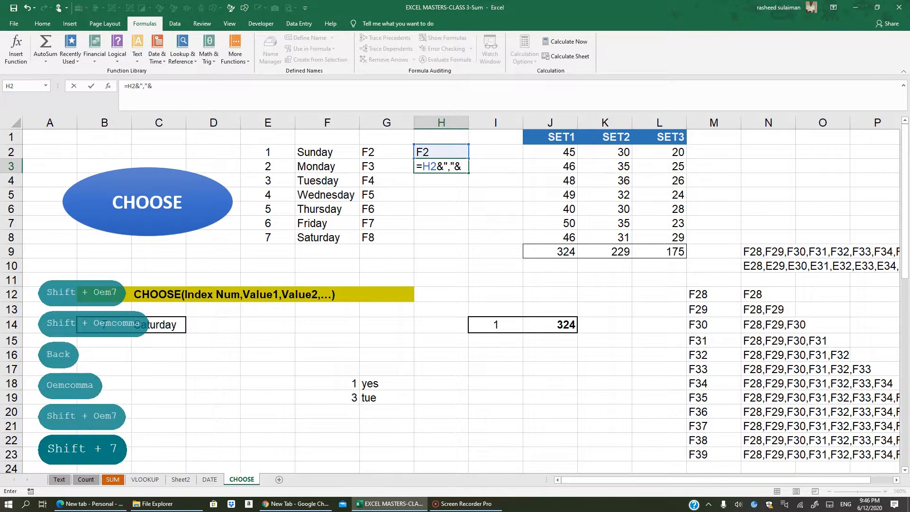
click(382, 167)
key(Return)
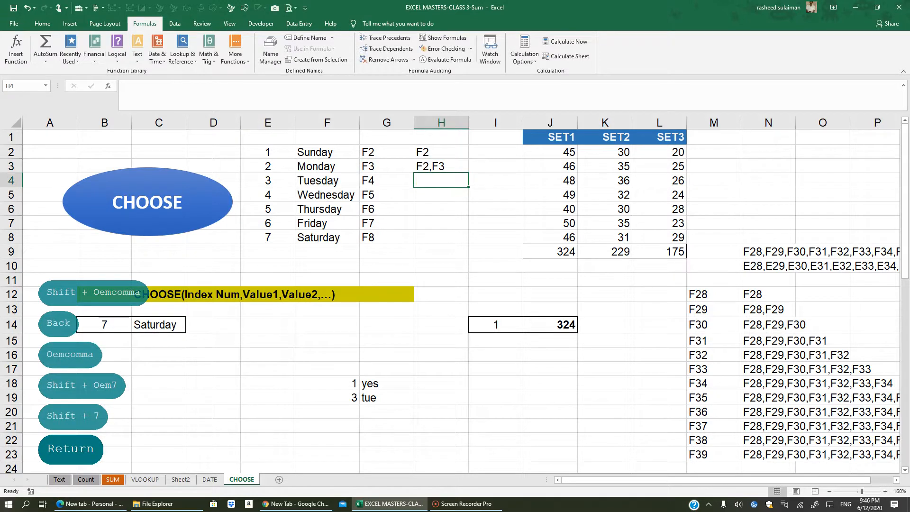
click(432, 167)
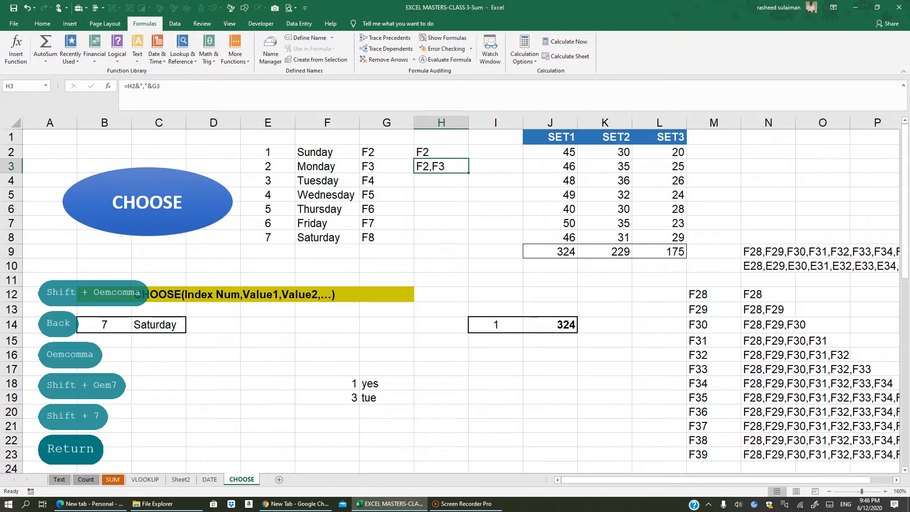
drag(468, 173, 463, 234)
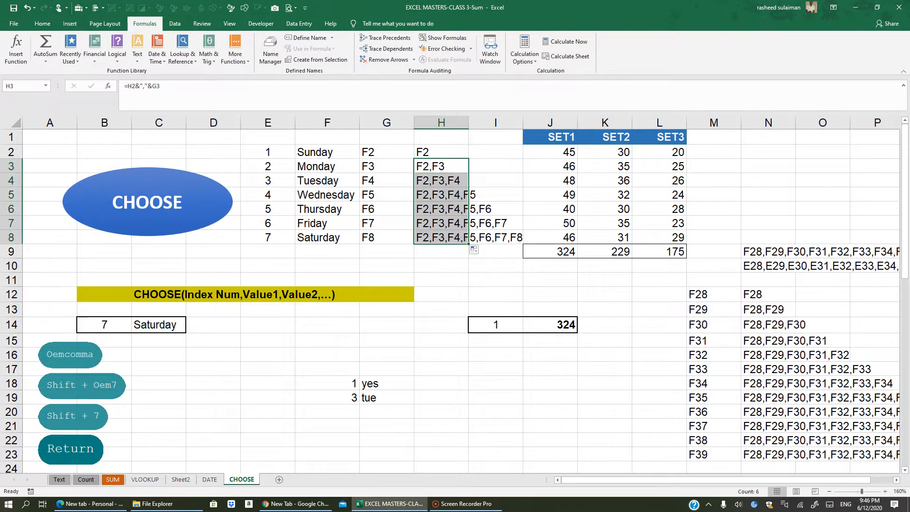
- Copy the full comma-separated reference list in H8 and paste it as values into H10
click(440, 237)
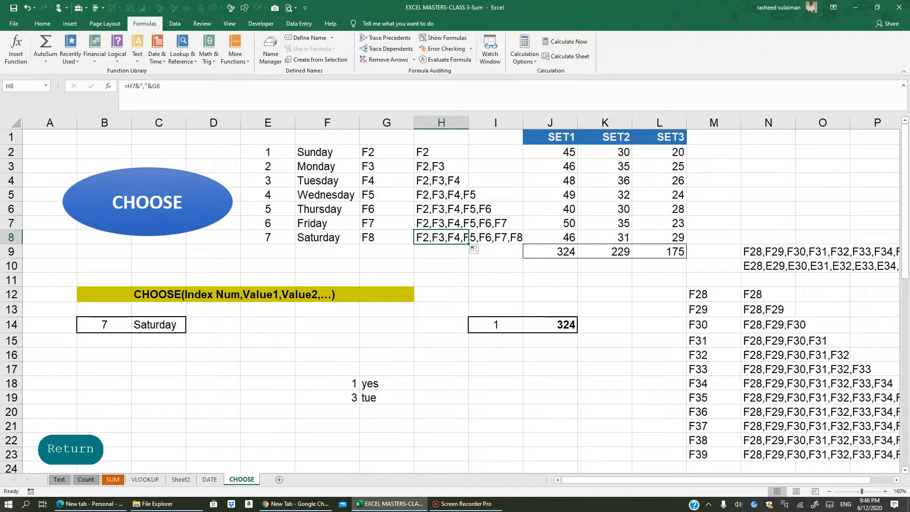
key(ctrl+c)
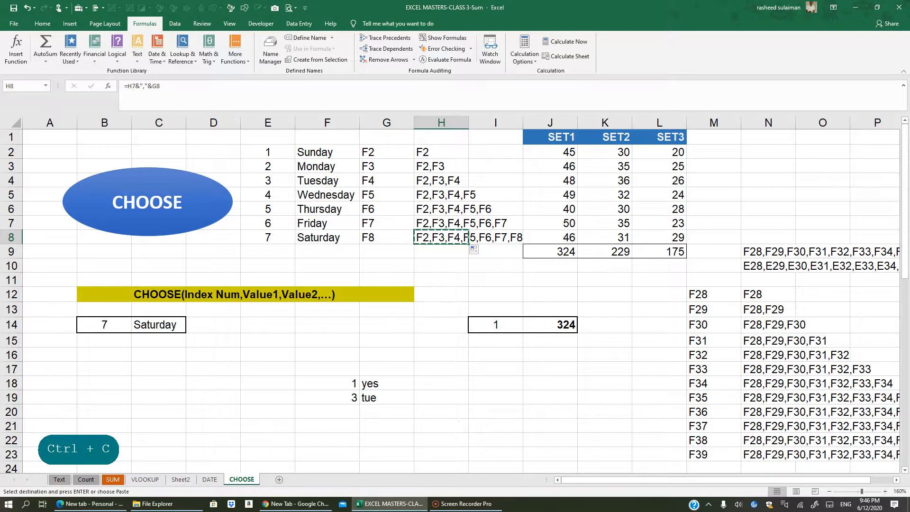
click(430, 265)
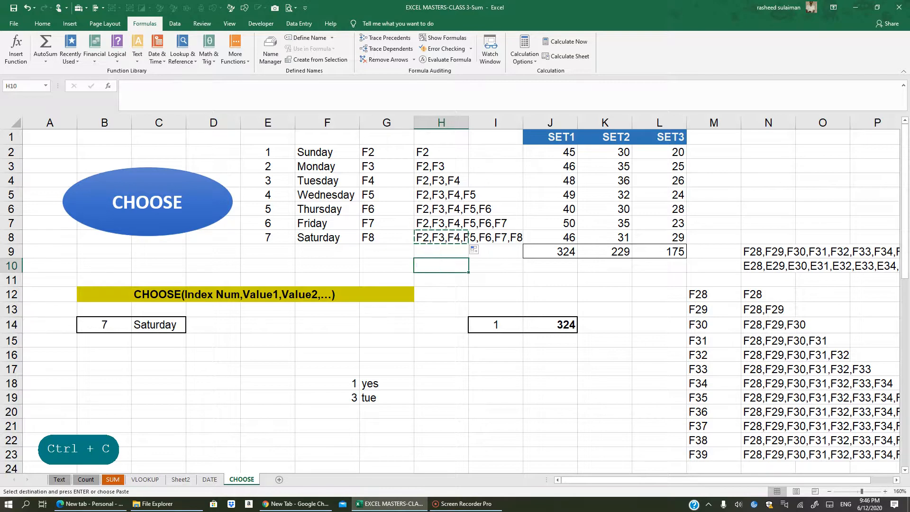
right_click(429, 266)
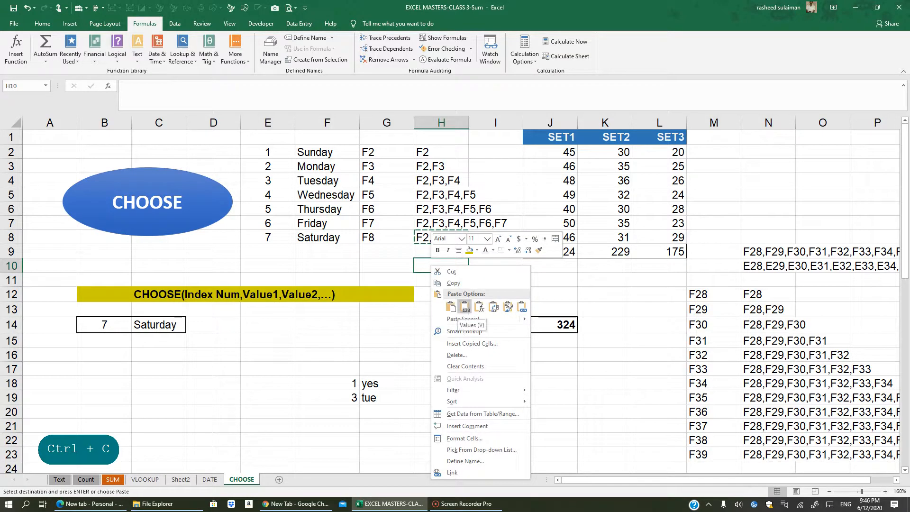
click(464, 307)
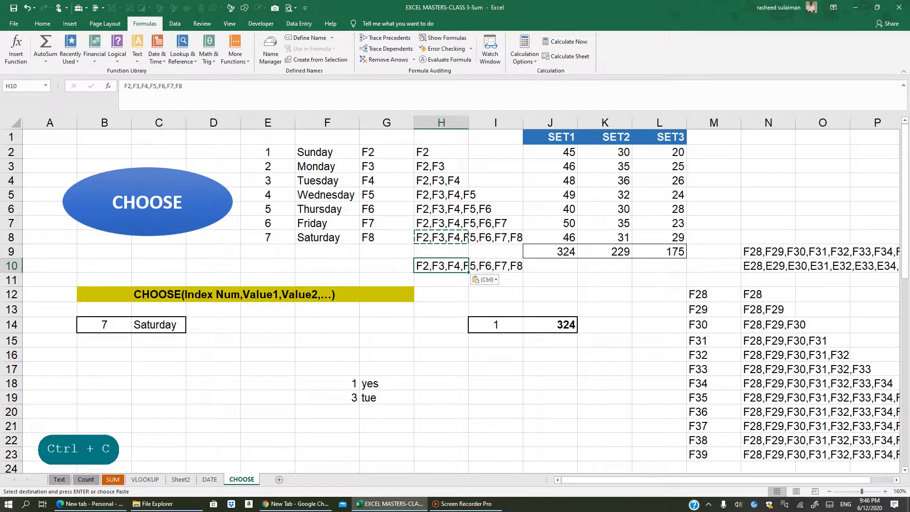
- Replace the formula in C14 with =CHOOSE(B14,H10), using the pasted reference list as the value argument
click(158, 325)
text(=)
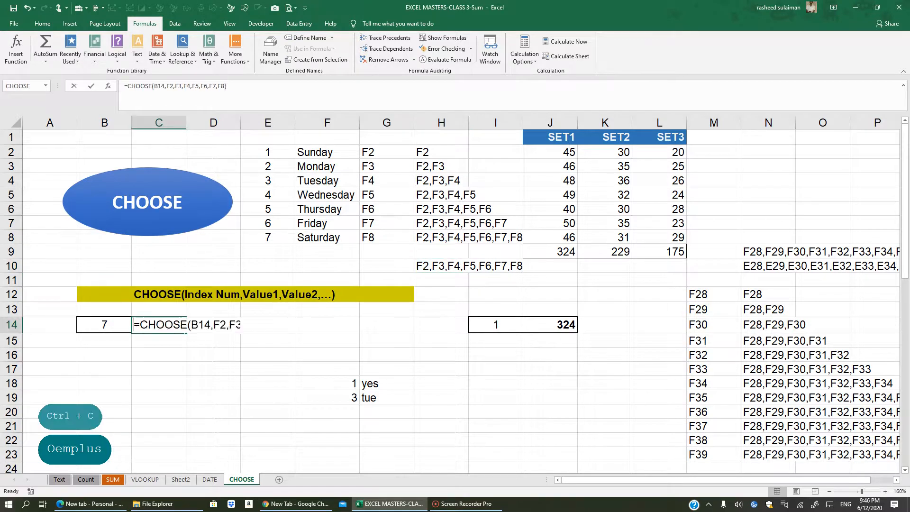
text(CHOOS)
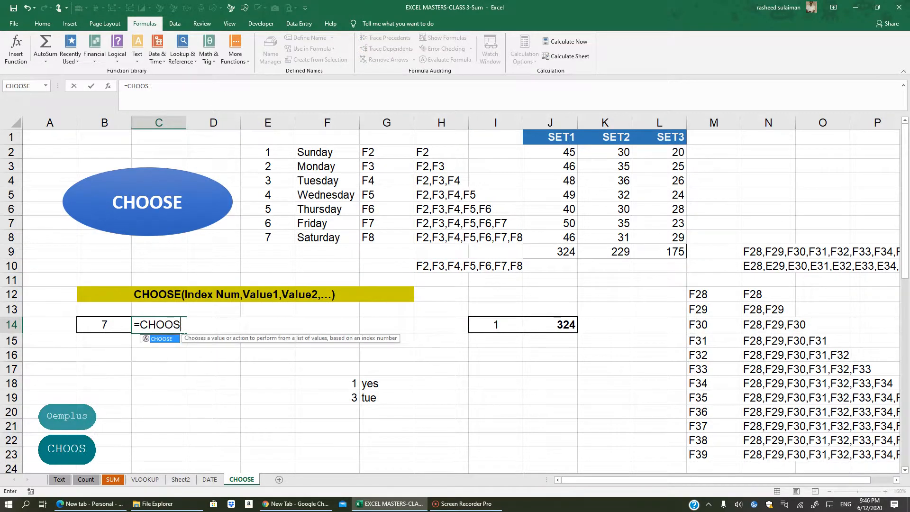
text(E()
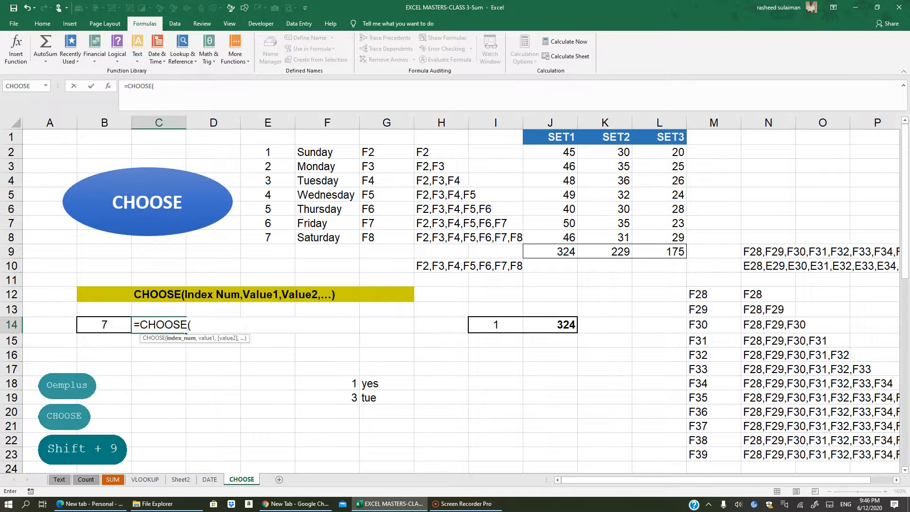
click(101, 325)
text(,)
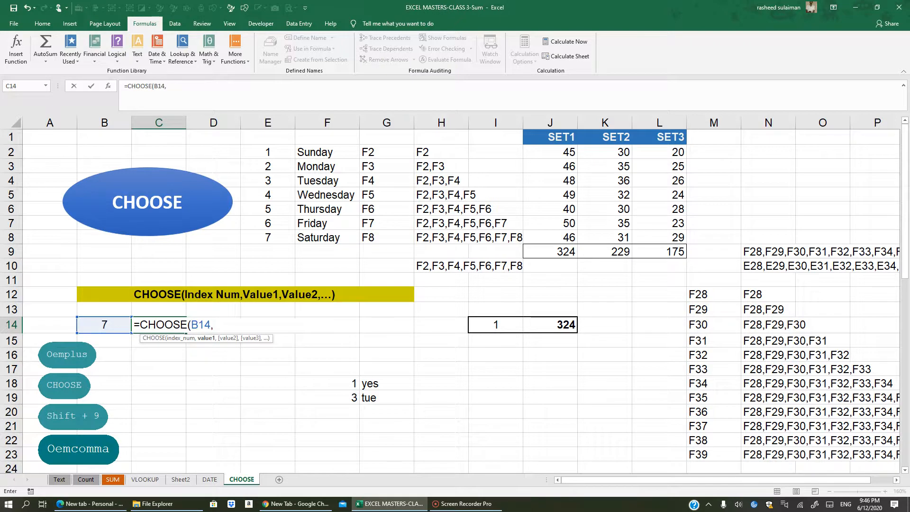
click(441, 265)
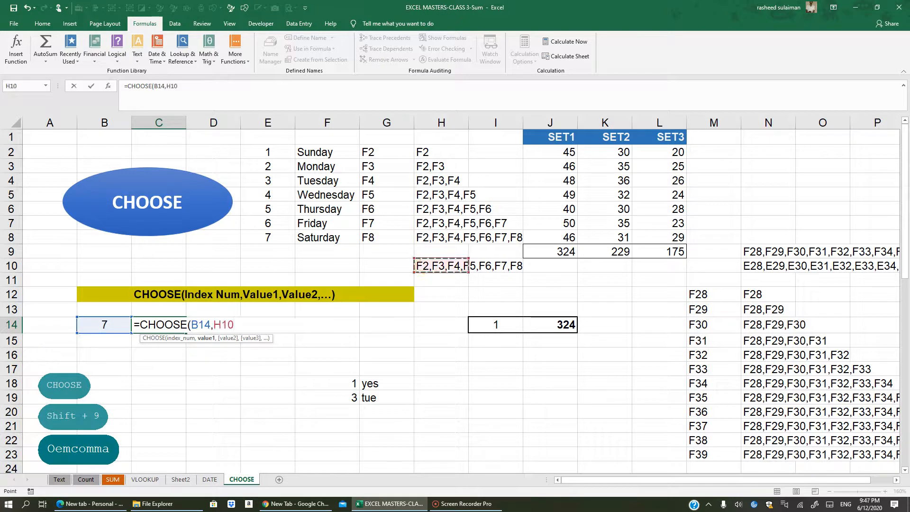
text())
key(Return)
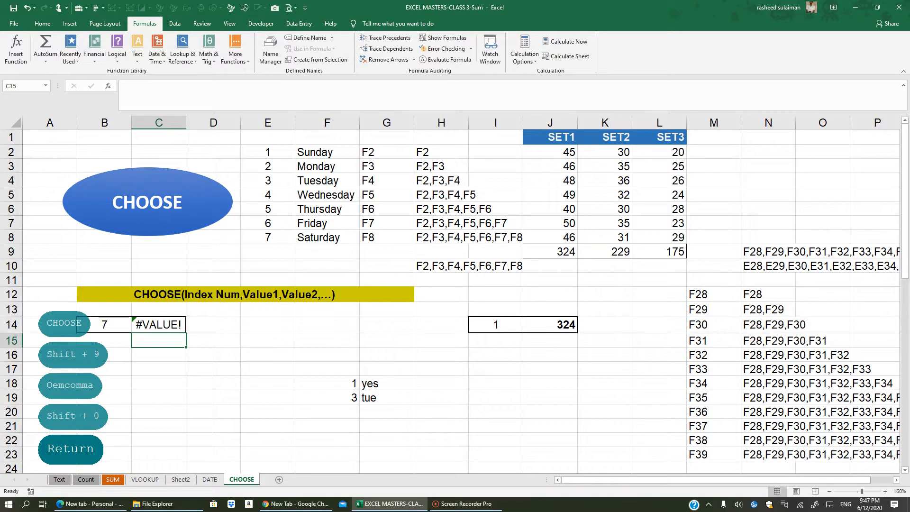
- Copy the text F2,F3,F4,F5,F6,F7,F8 from H10 and paste it over the H10 argument in C14's CHOOSE formula
click(175, 325)
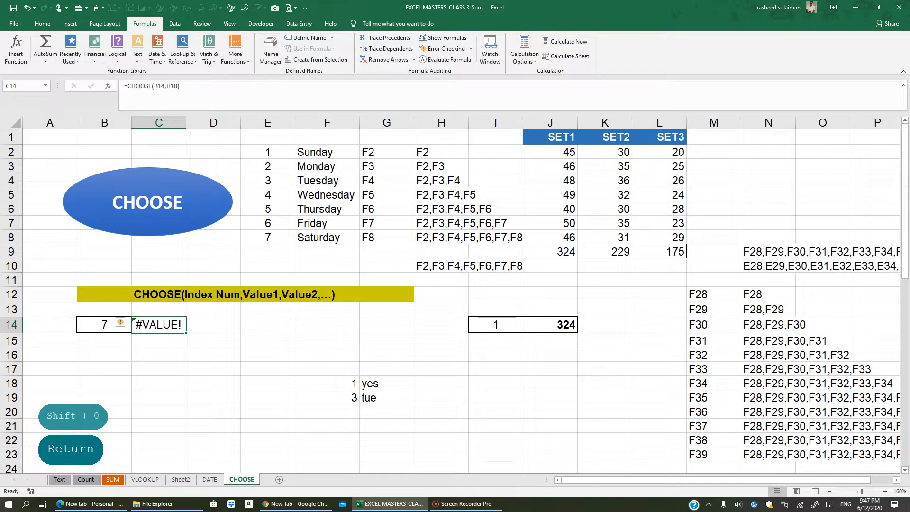
click(430, 268)
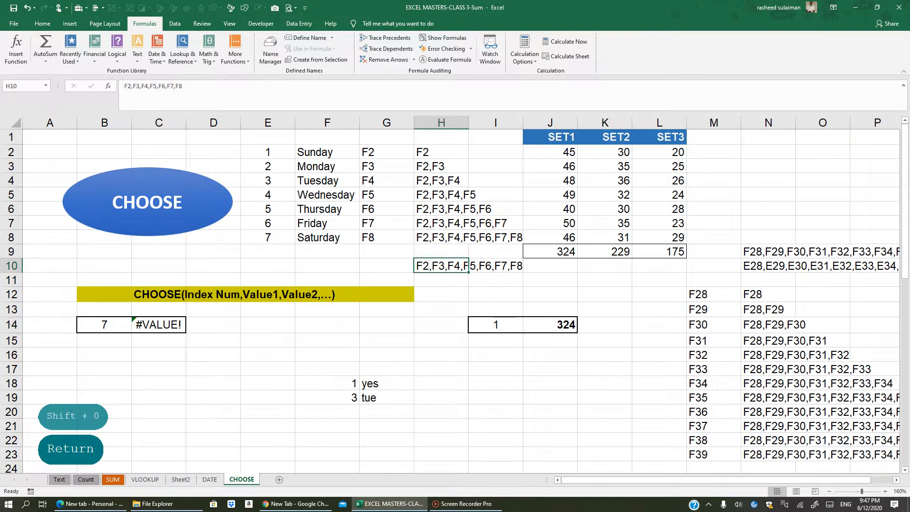
drag(124, 86, 187, 86)
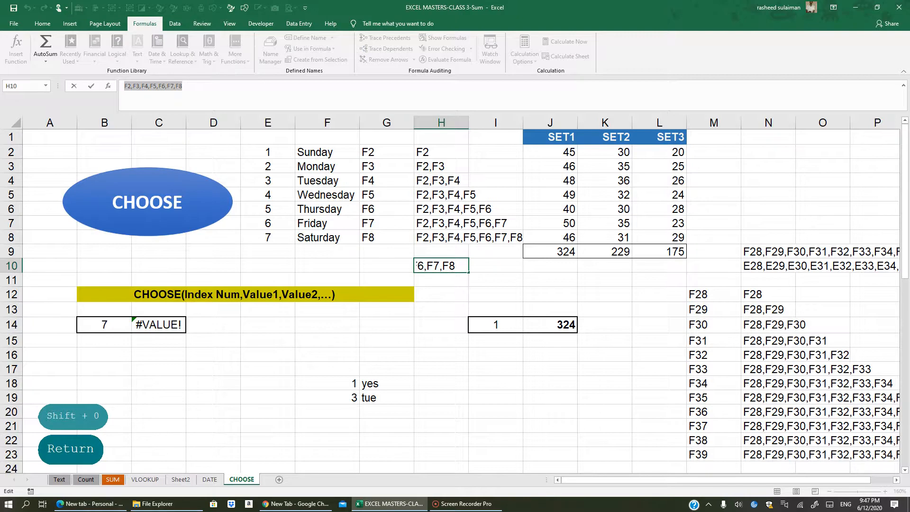
key(ctrl+c)
key(Return)
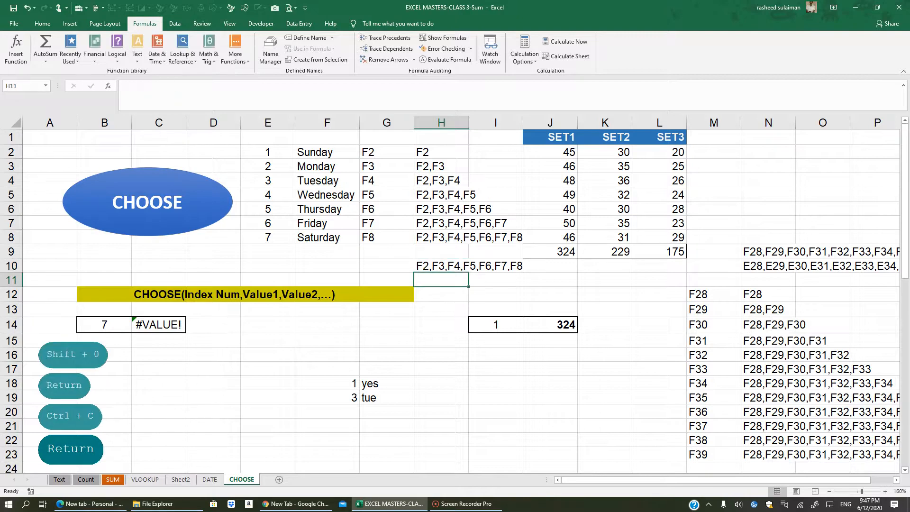
click(158, 325)
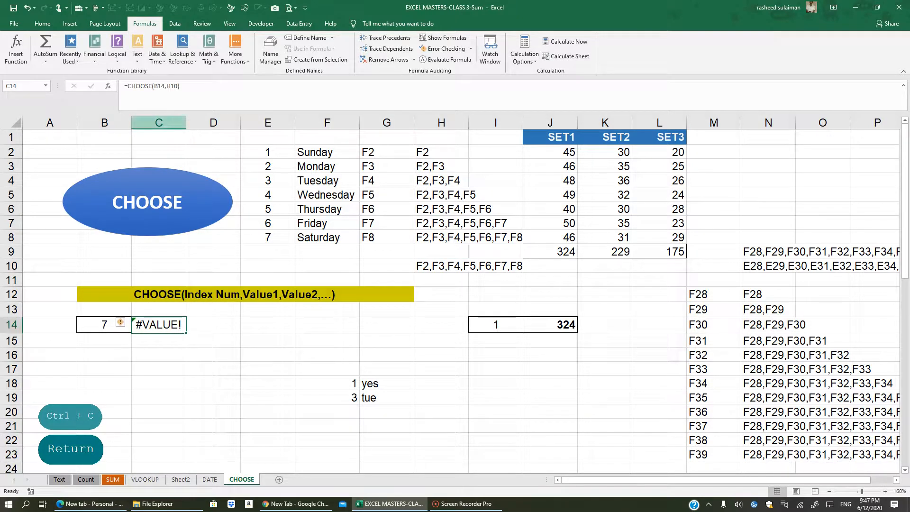
drag(166, 86, 177, 85)
key(ctrl+v)
key(Return)
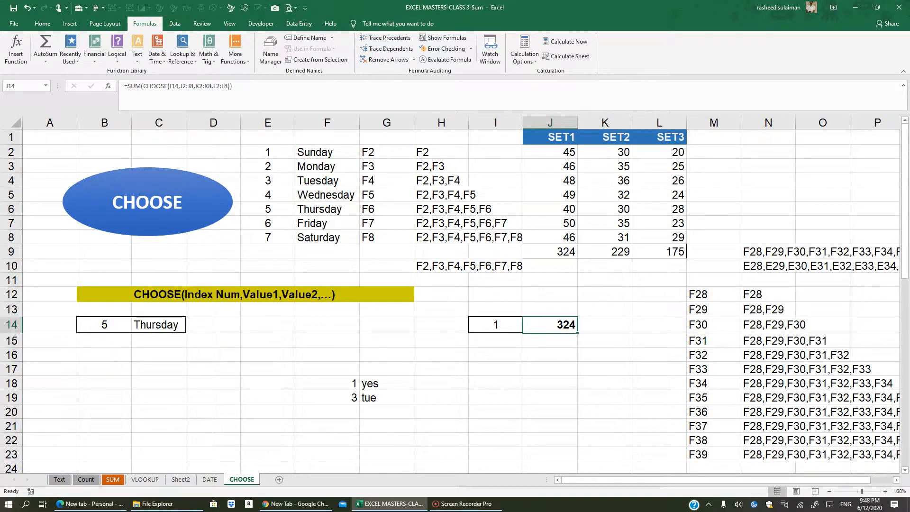
- Enter the formula =SUM(CHOOSE(I14,J2:J8,K2:K8,L2:L8)) in J14 to total the set picked by the index number
text(=S)
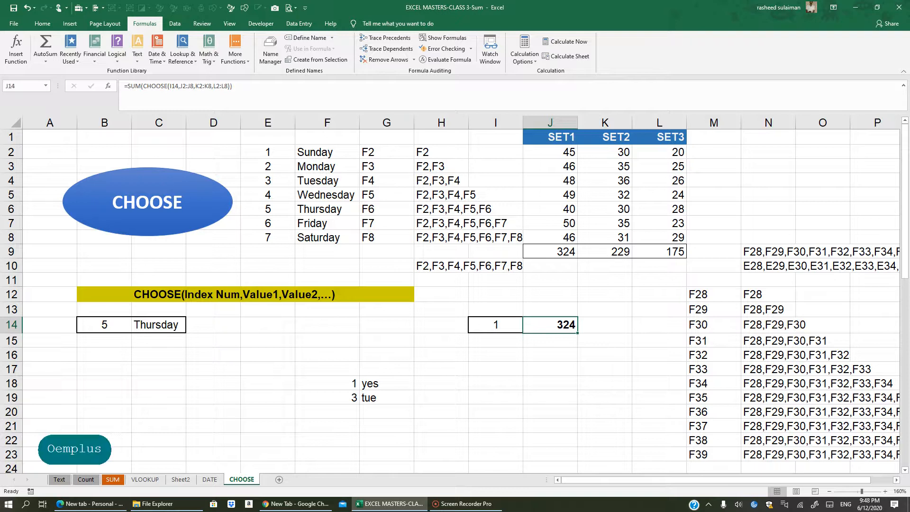
text(UM)
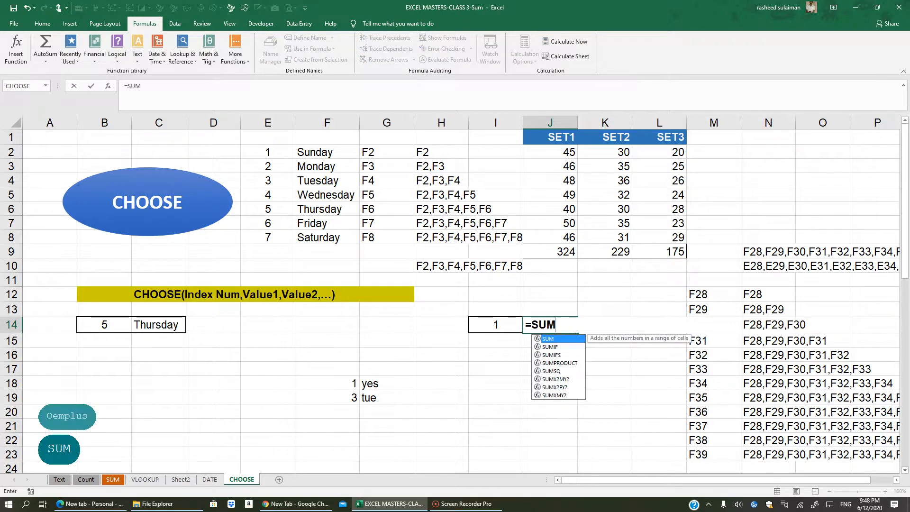
text(()
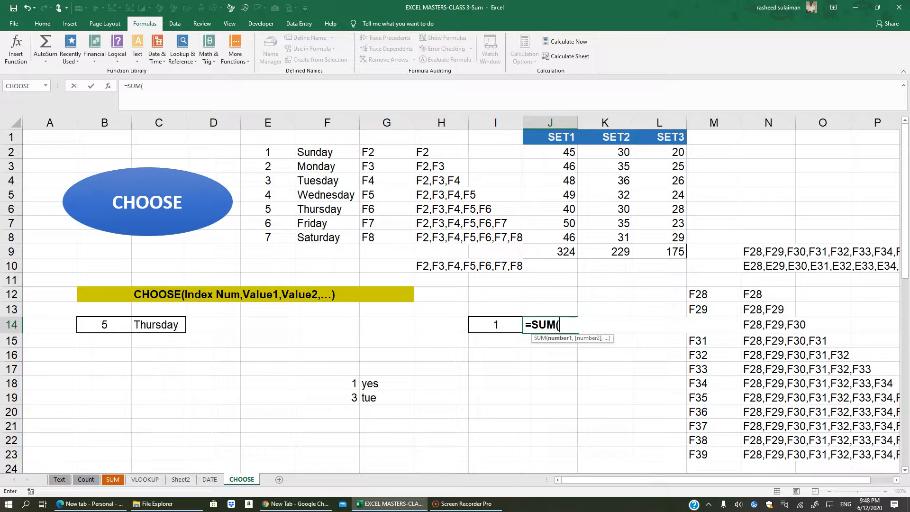
text(CHOOSE)
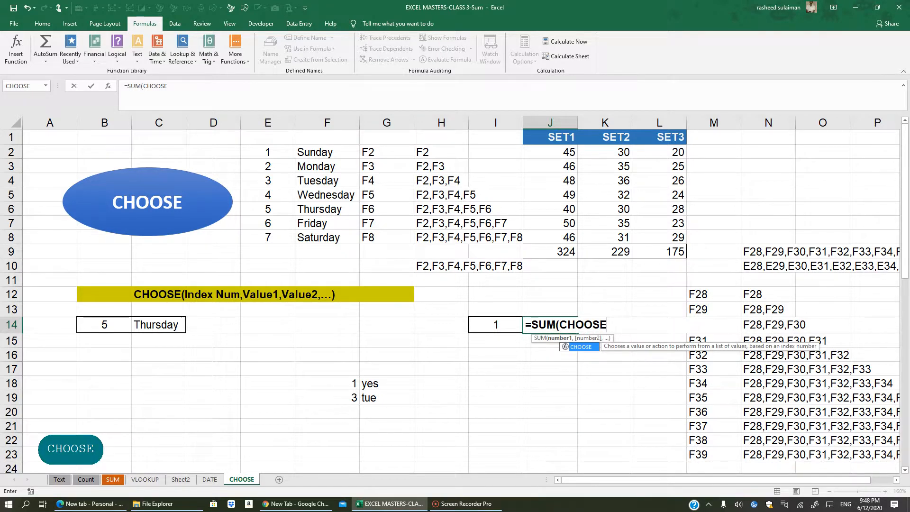
text(()
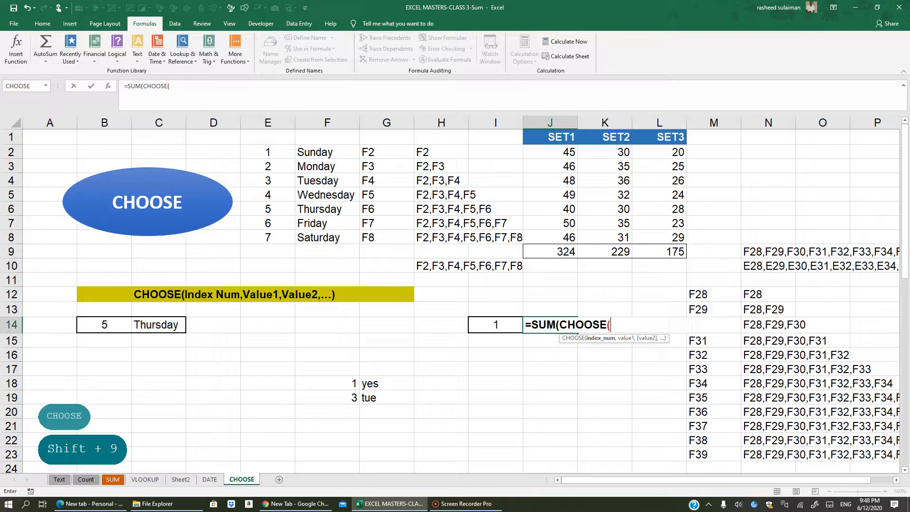
click(495, 325)
text(,)
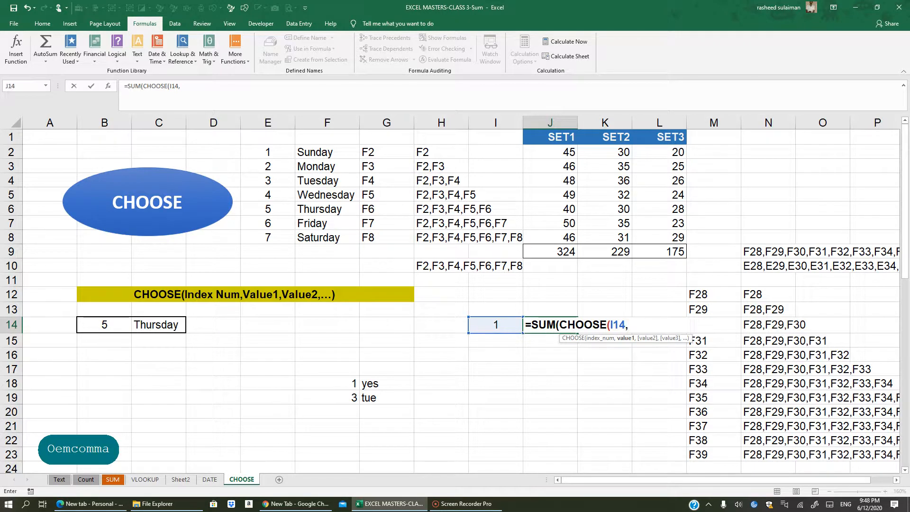
drag(564, 152, 564, 237)
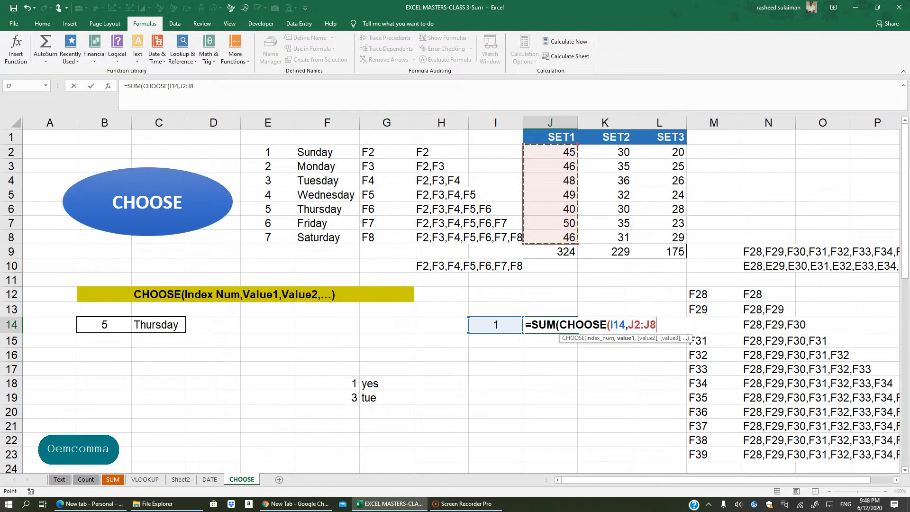
text(,)
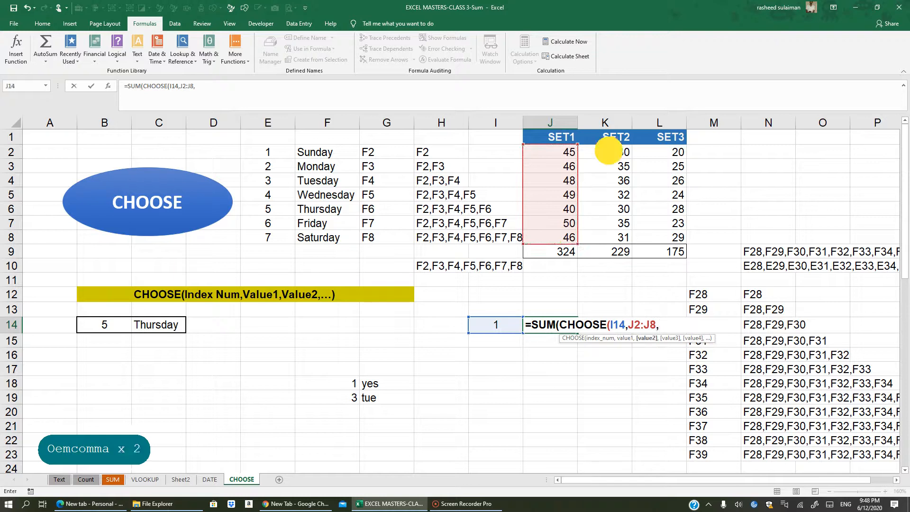
drag(611, 150, 611, 237)
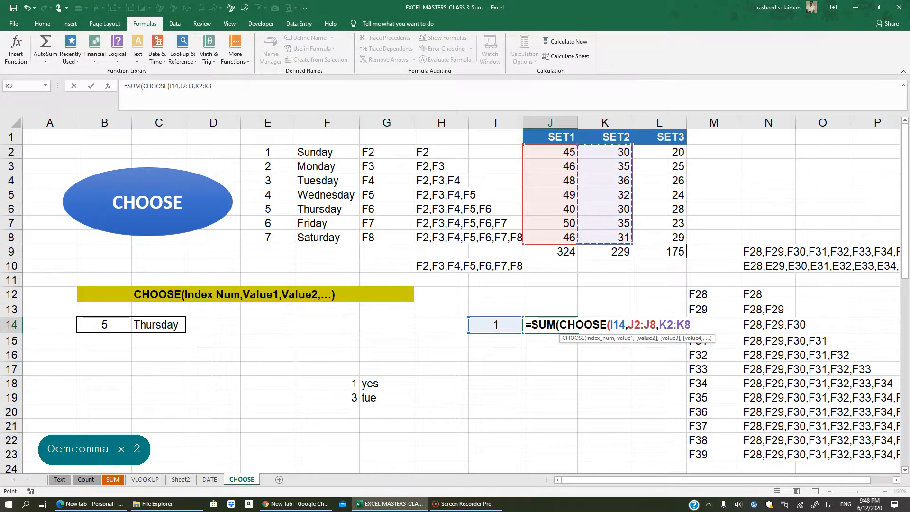
text(,)
drag(659, 152, 664, 237)
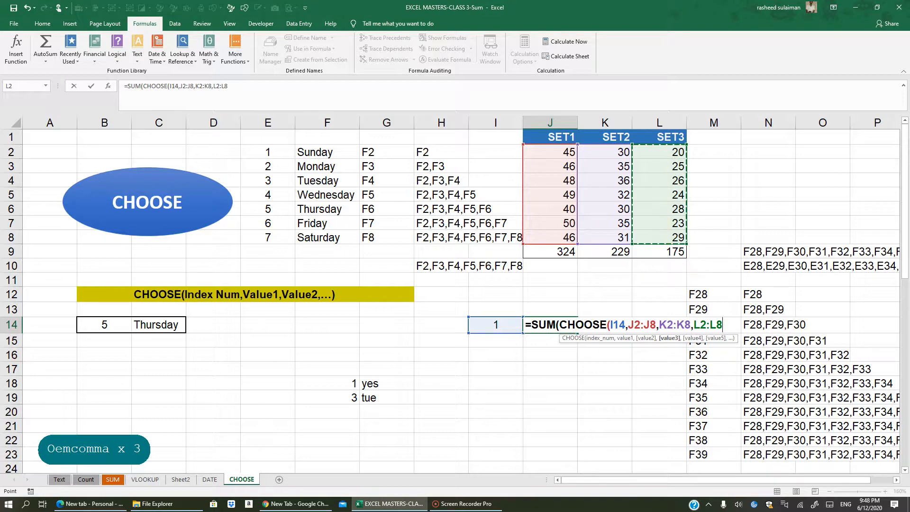
text())
key(Return)
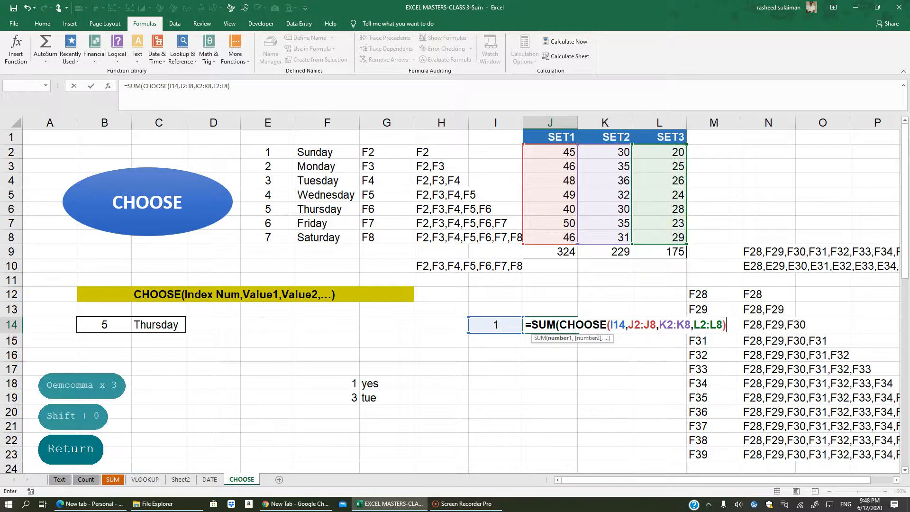
key(Return)
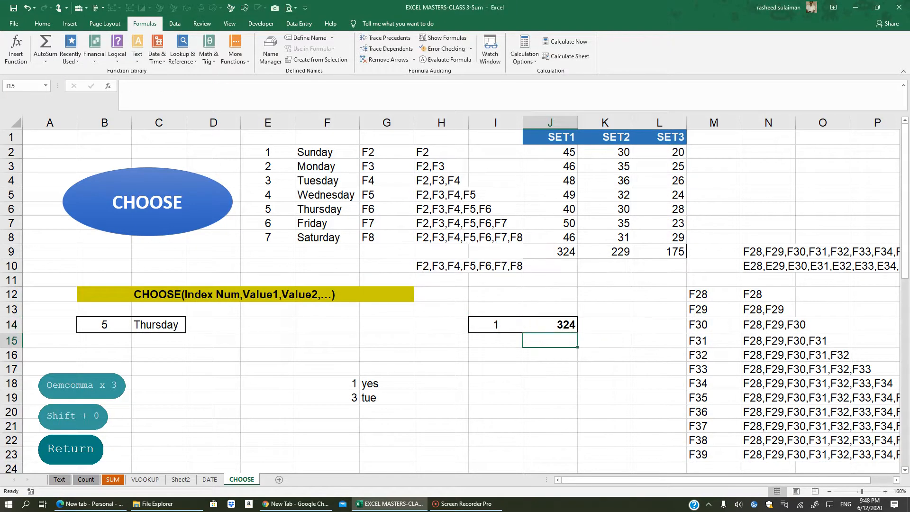
- Test J14's formula by setting the index number in I14 first to 2 and finally to 3
click(553, 326)
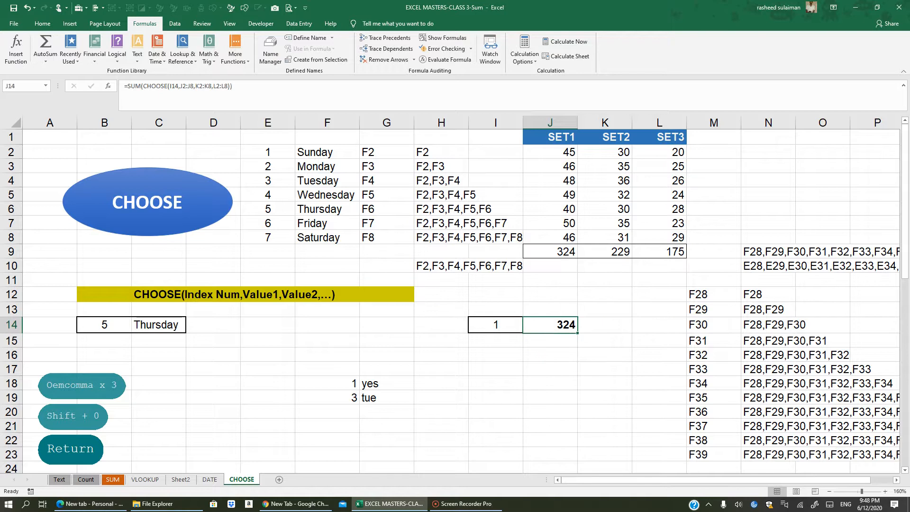
click(497, 323)
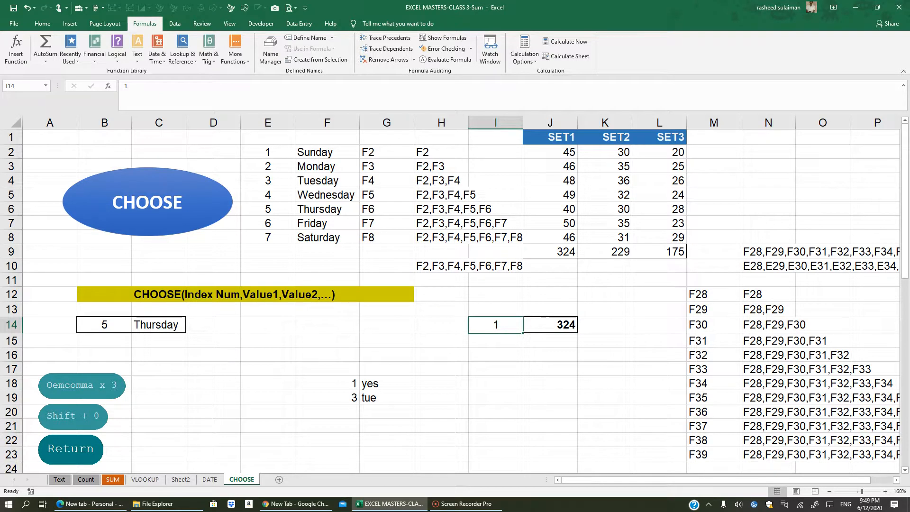
click(564, 325)
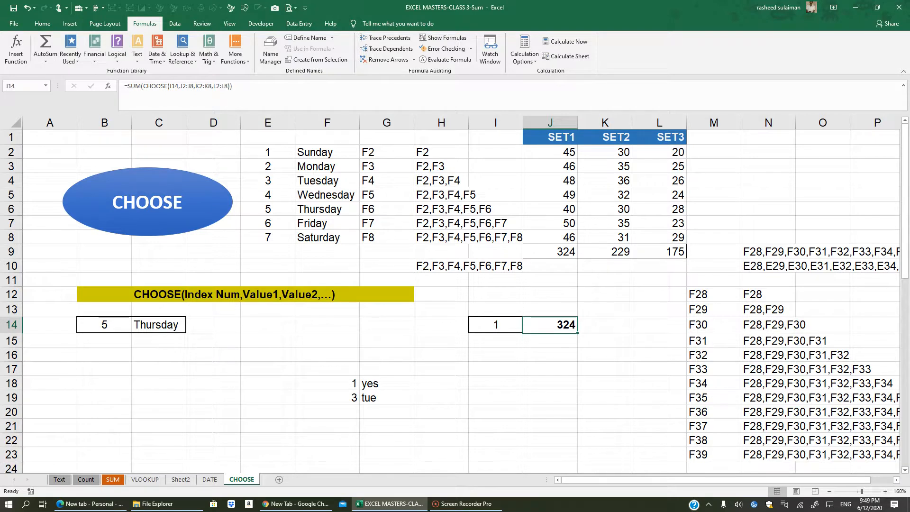
click(496, 325)
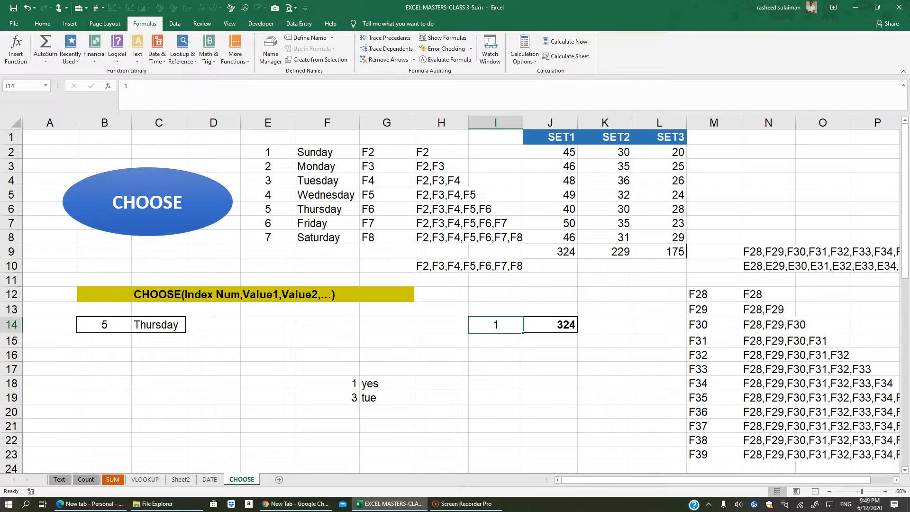
text(2)
click(496, 369)
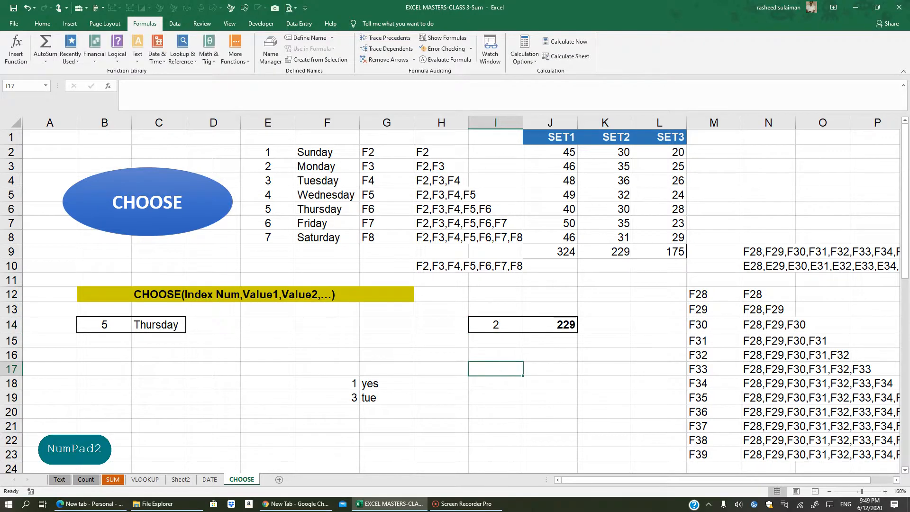
click(505, 325)
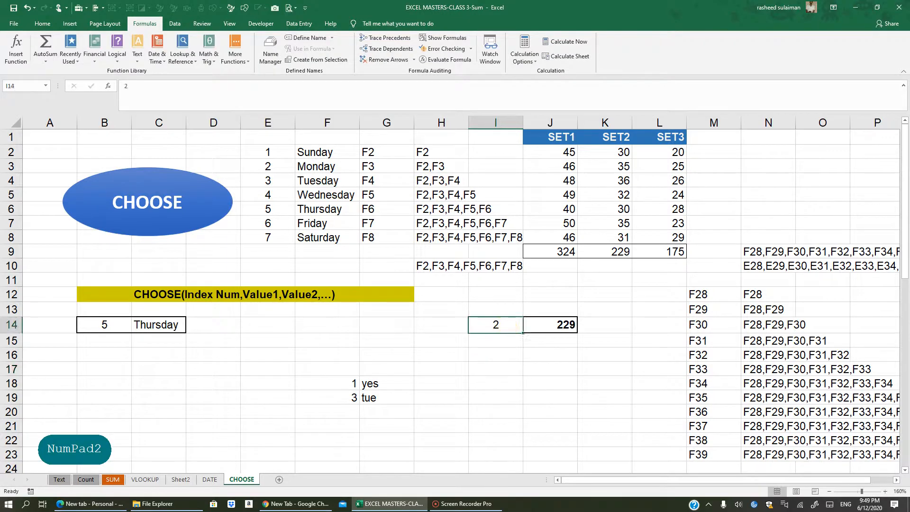
text(3)
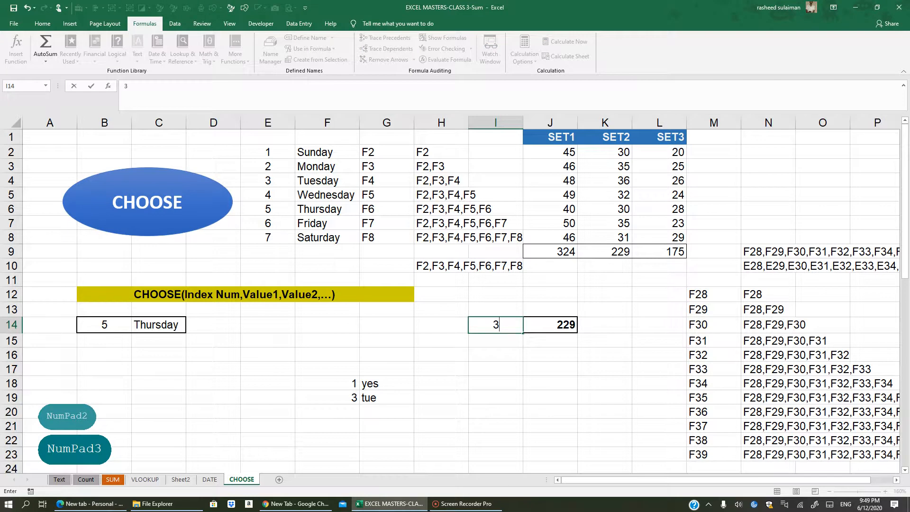
key(Return)
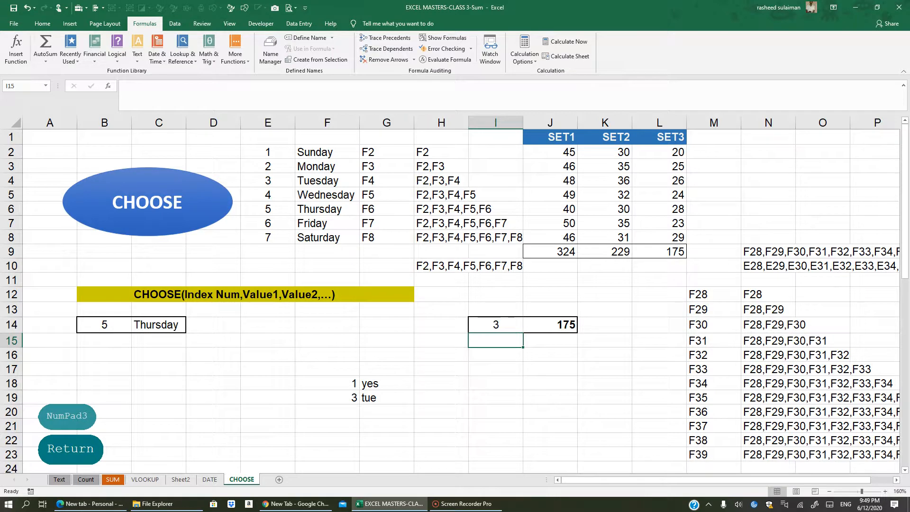
click(548, 325)
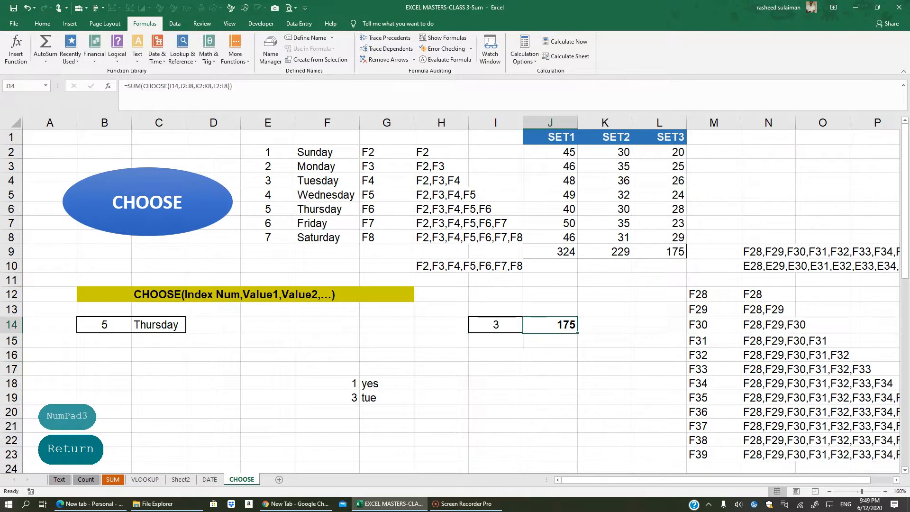
- Start a written syntax note in I12 with the text SUM(CHOOSE(IND NUM, including the trailing comma
click(502, 294)
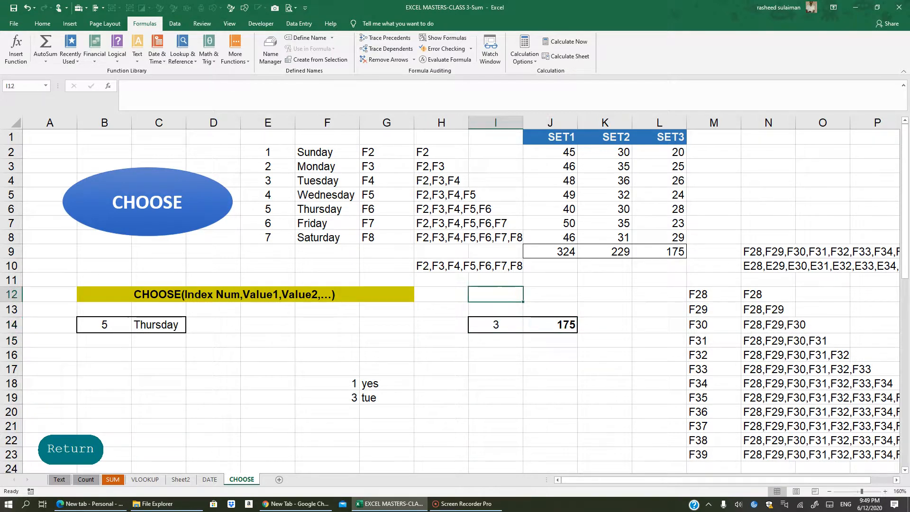
text(SUM)
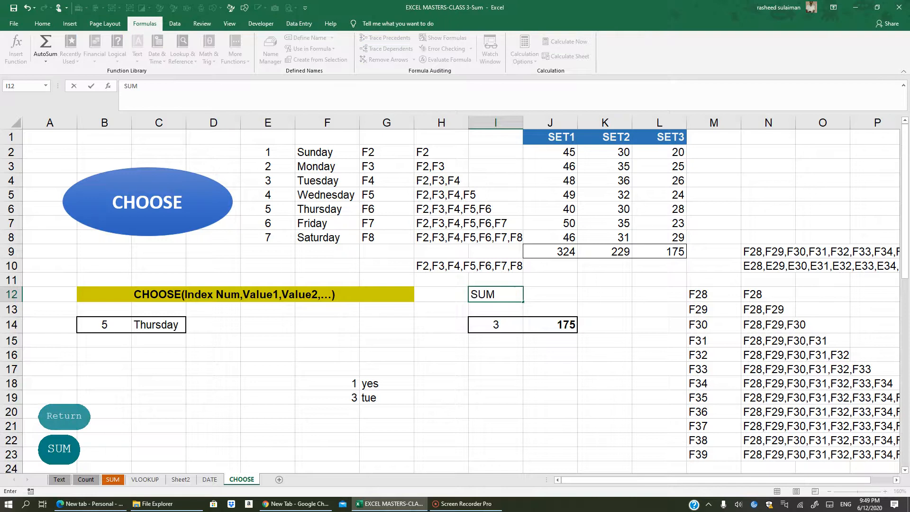
text((CH)
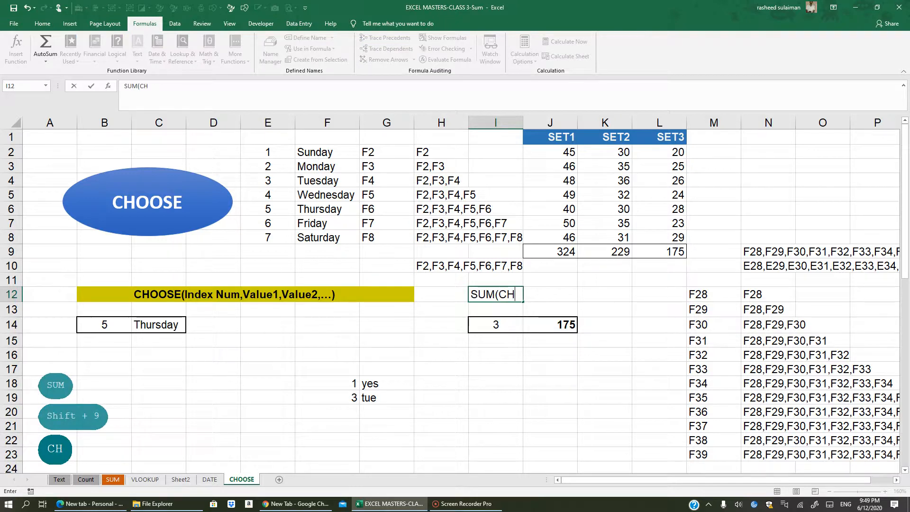
text(OOSE()
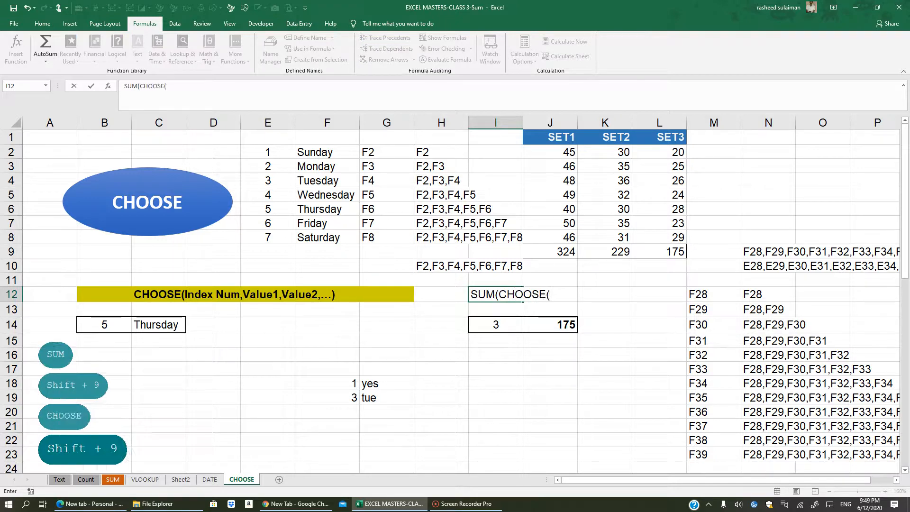
text(IND )
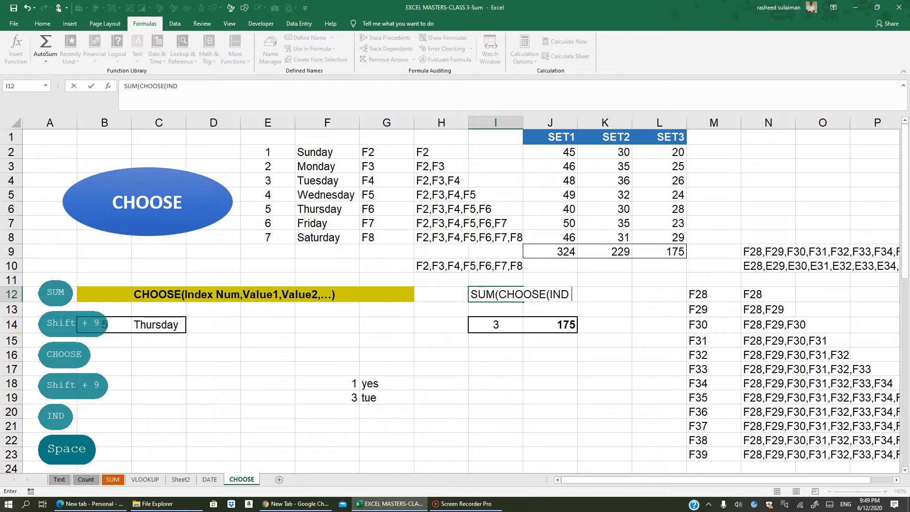
text(NUM)
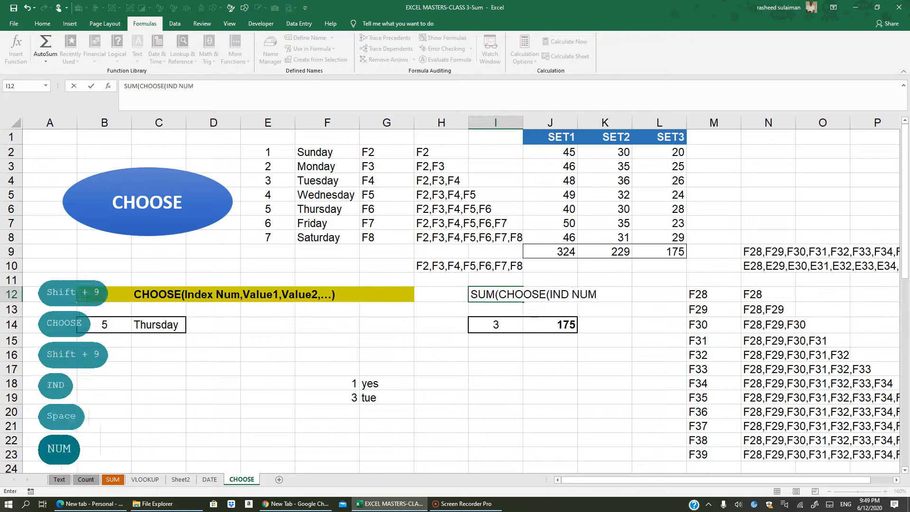
text(,)
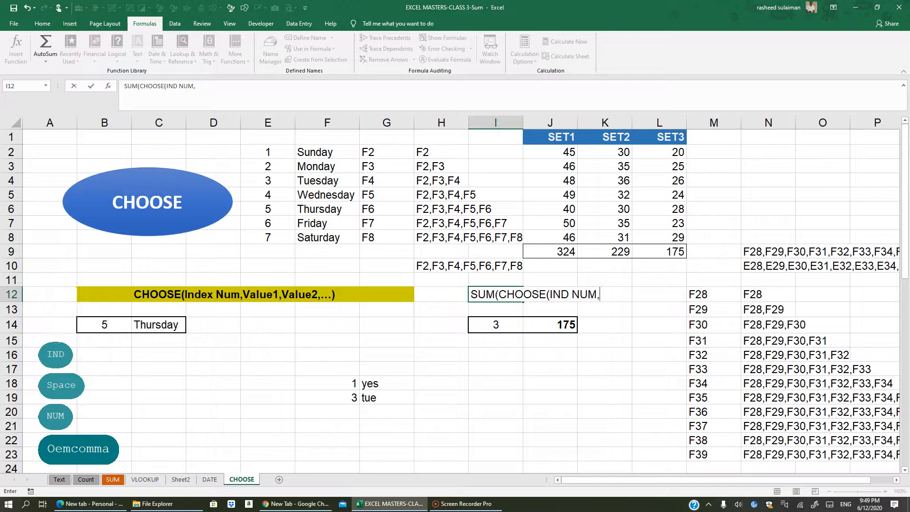
- Complete the syntax note in I12 with the ranges J2:J8,K2:K8,L2:L8 and a closing parenthesis
text(J2)
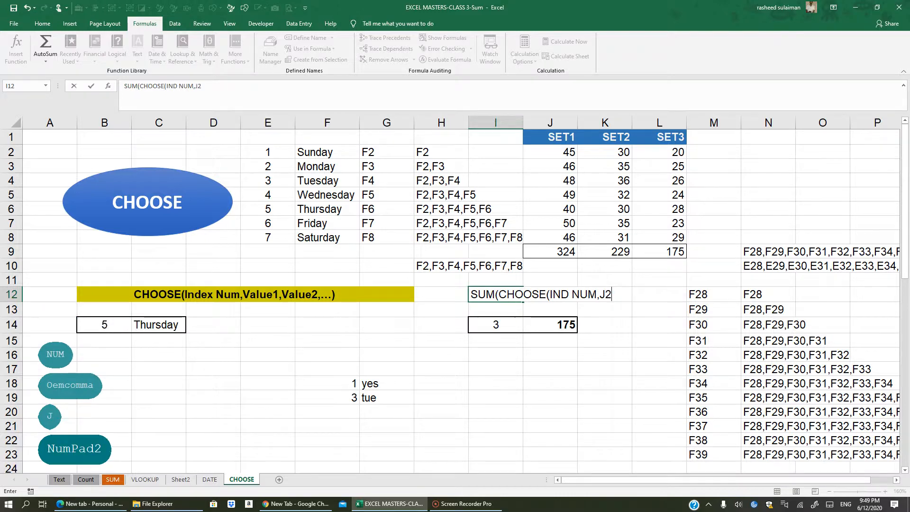
text(:J8)
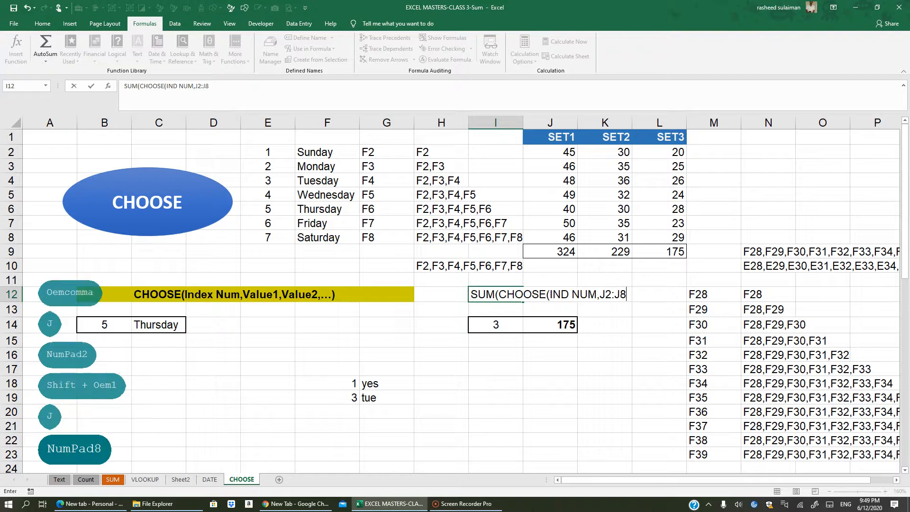
text(,)
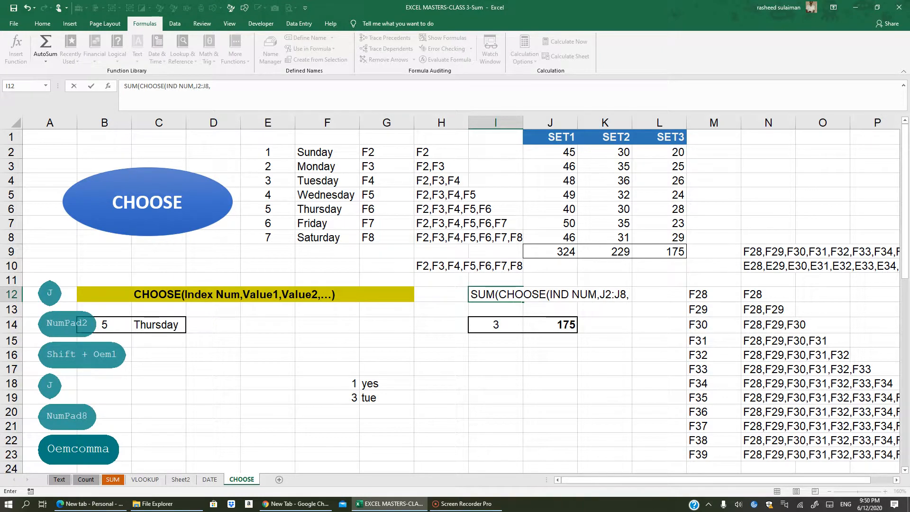
text(K2:)
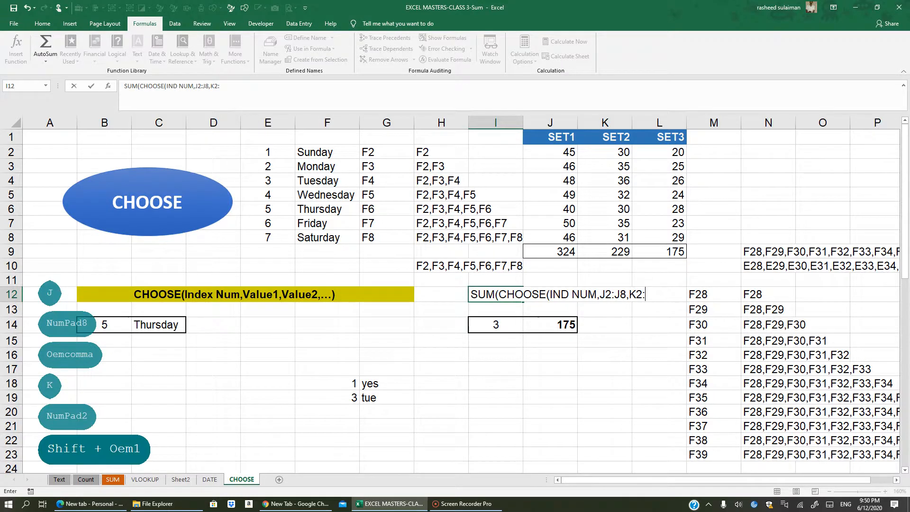
text(K8)
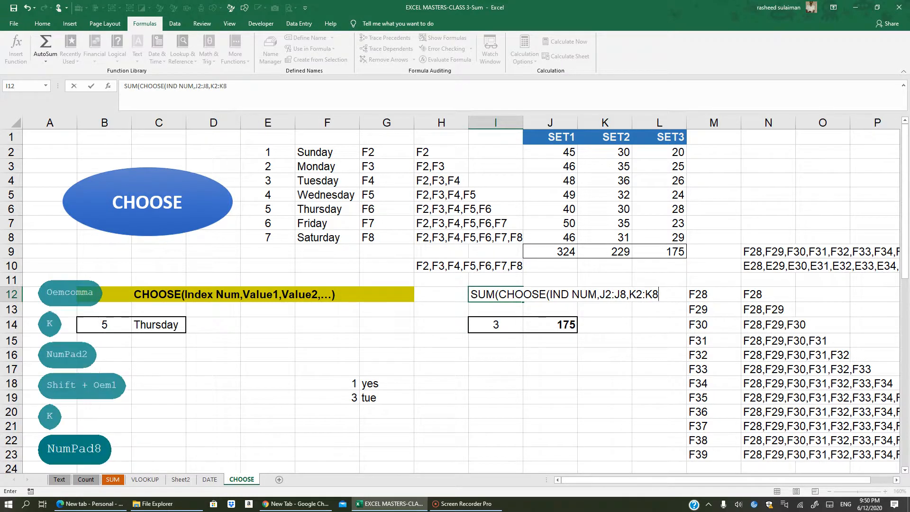
text(,)
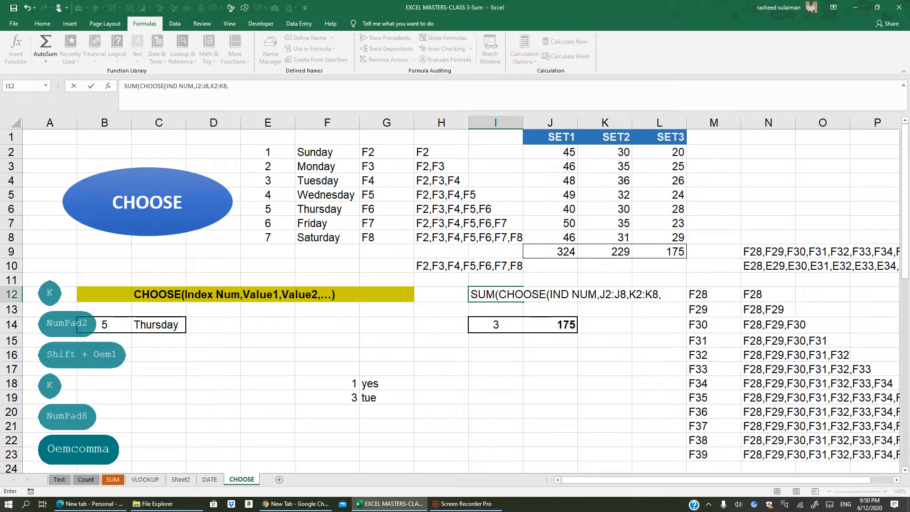
text(L2)
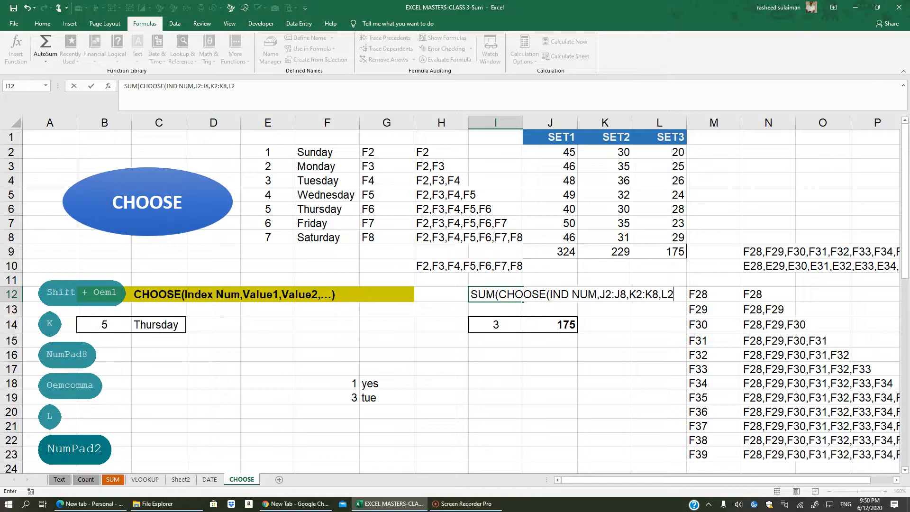
text(:L8)
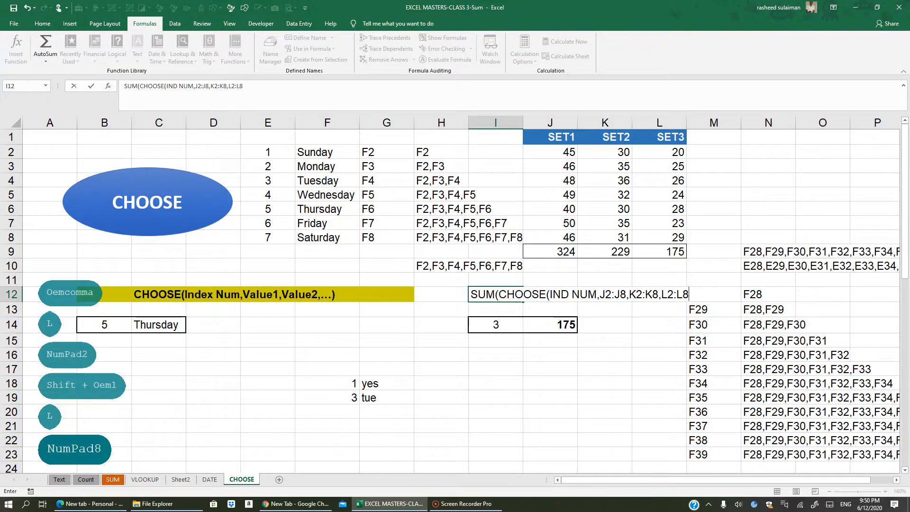
text())
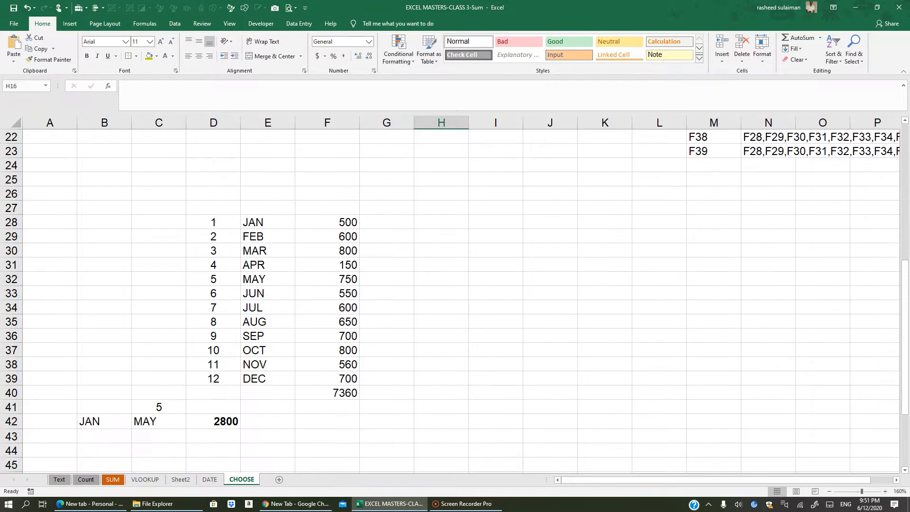
- Examine the monthly amounts in E28:F39, the total formula in F40, and the JAN and MAY labels in row 42
scroll(455, 299, down, 1)
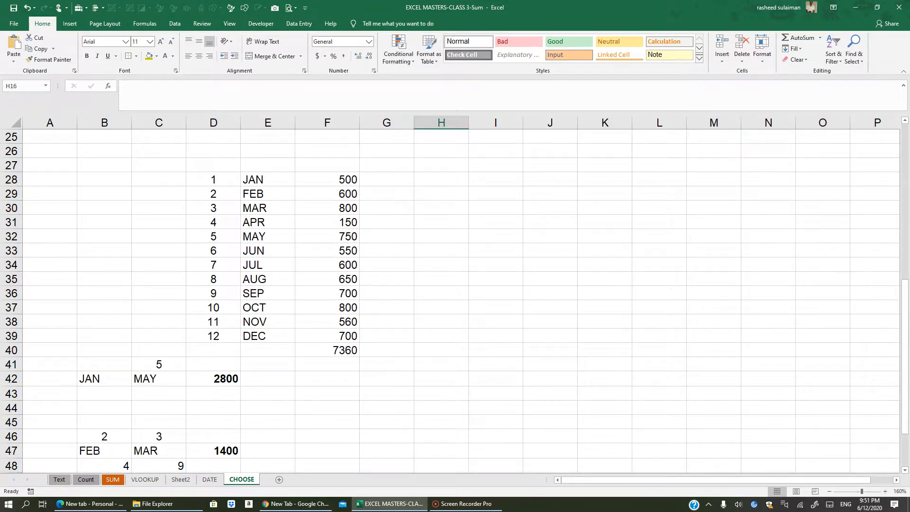
drag(261, 180, 264, 337)
drag(331, 180, 337, 336)
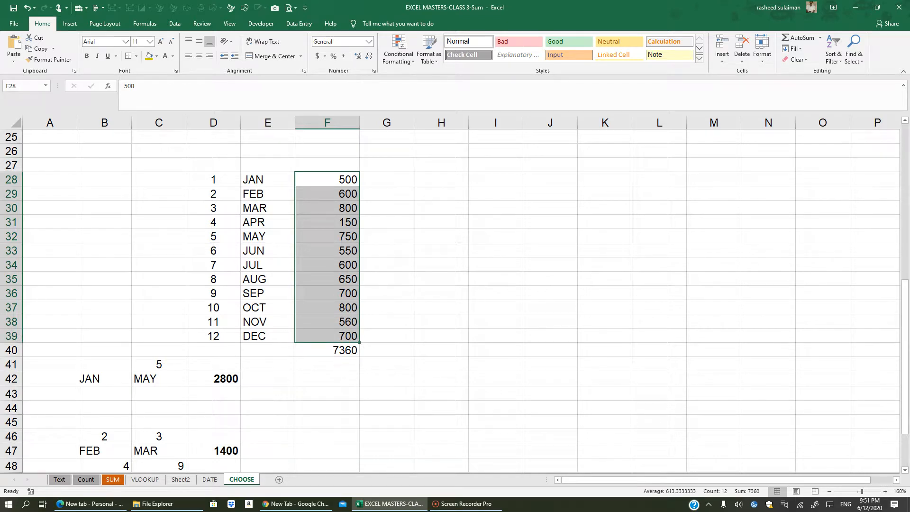
click(331, 179)
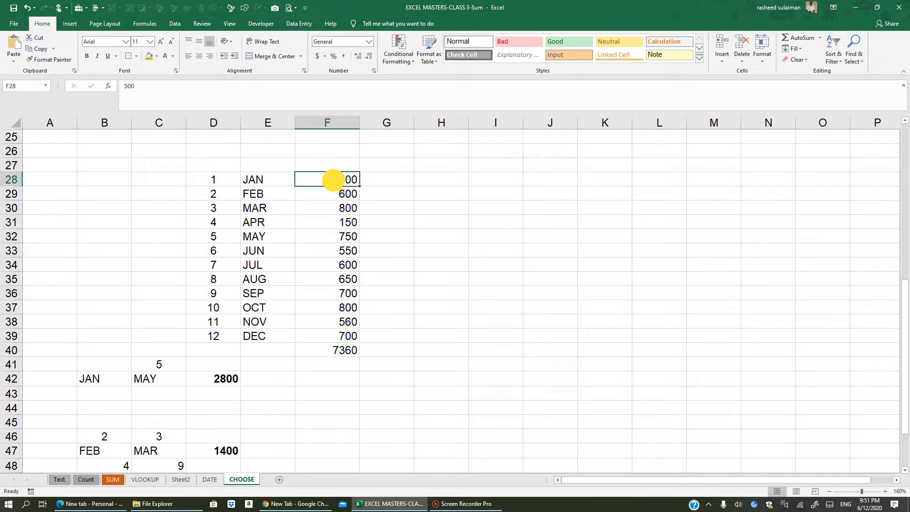
click(290, 190)
click(332, 190)
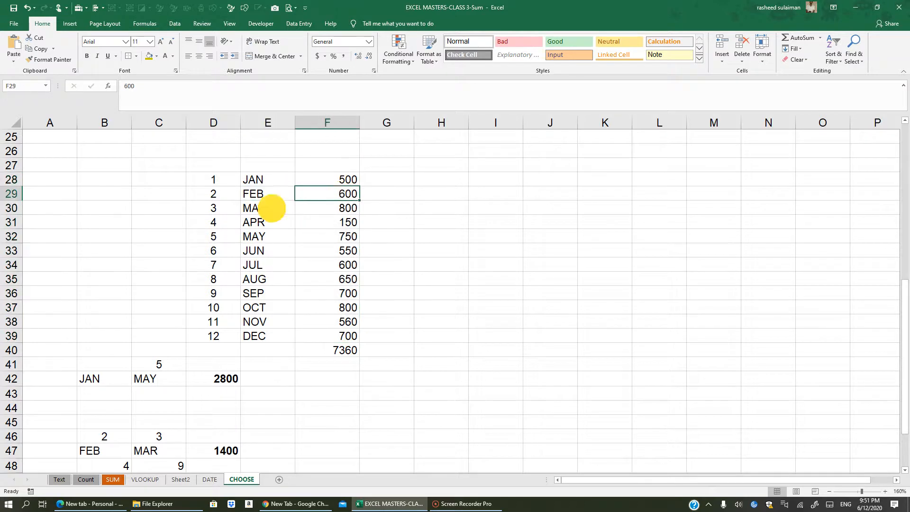
click(271, 204)
click(345, 206)
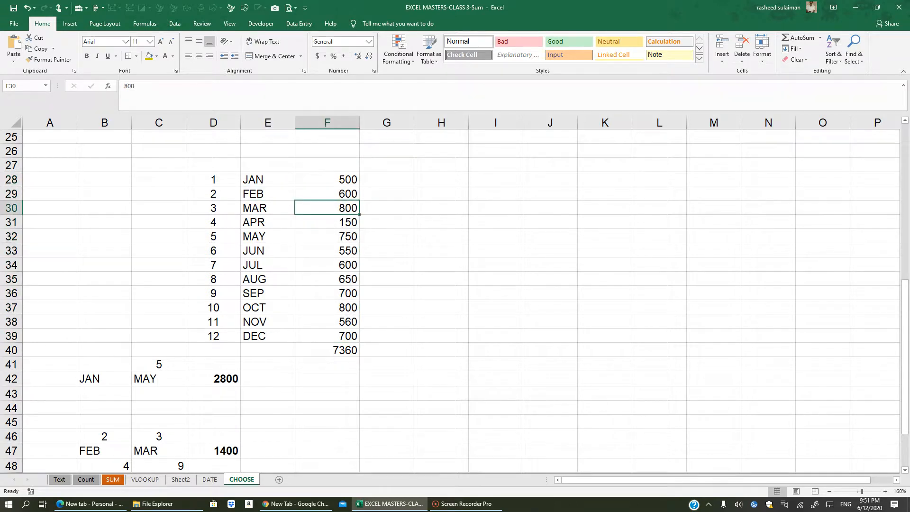
click(345, 350)
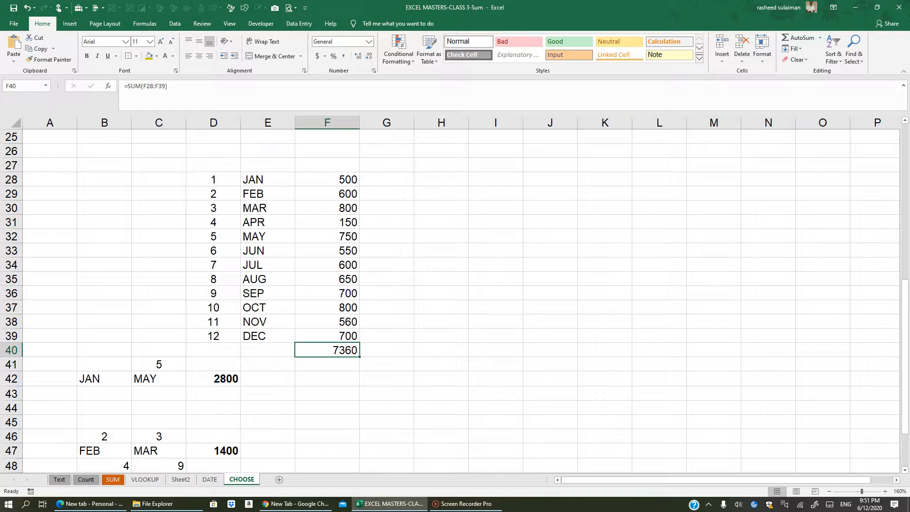
click(265, 179)
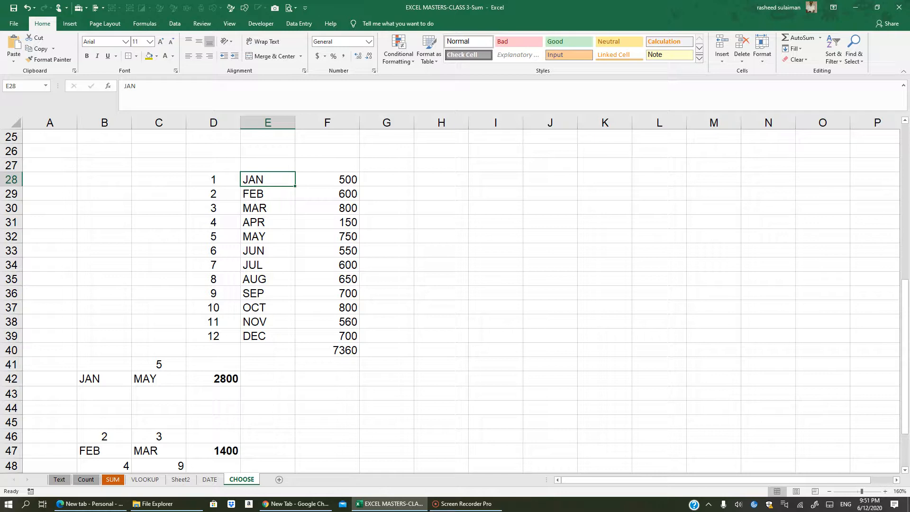
drag(332, 179, 341, 263)
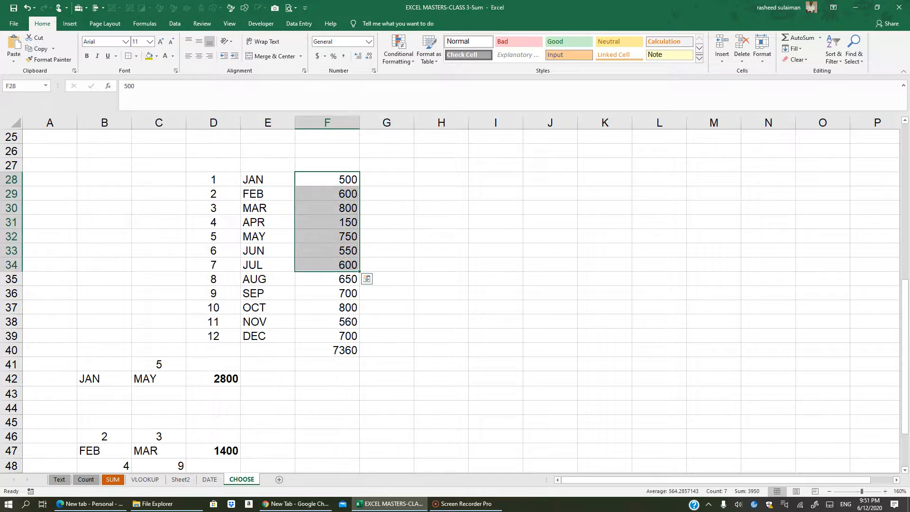
click(101, 379)
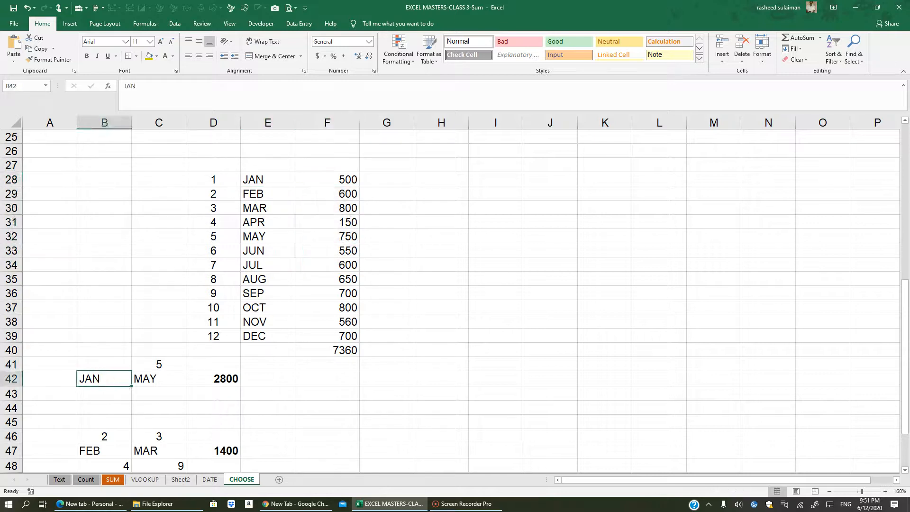
click(146, 376)
- Start a replacement total formula in D42 with =SUM(F28:, using January's amount as the start of the range
click(223, 379)
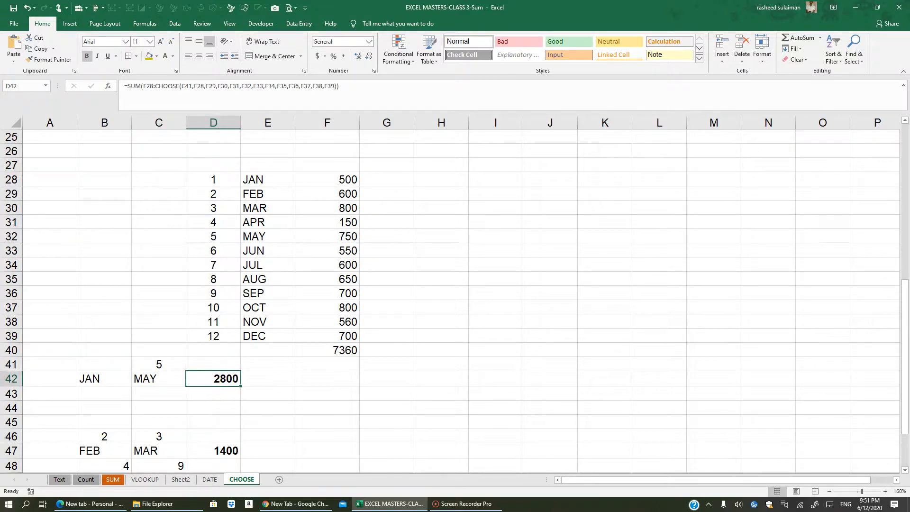
text(=)
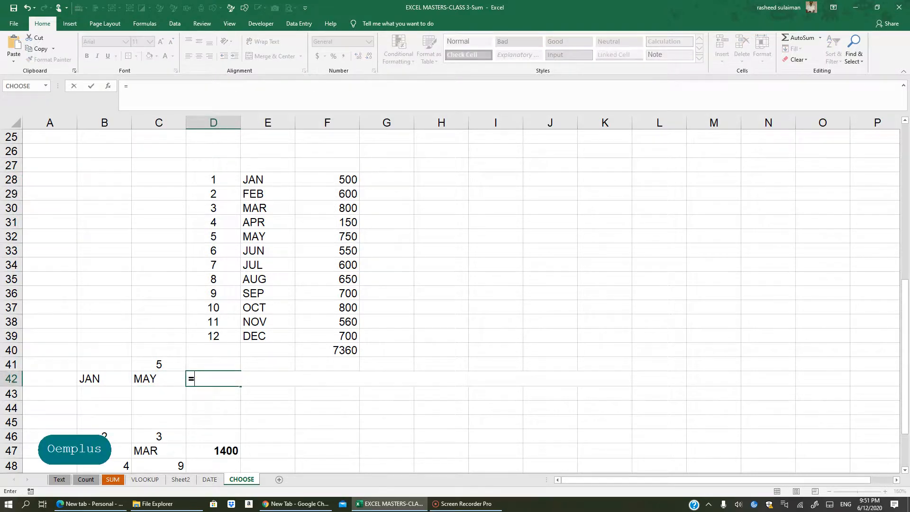
text(SUM)
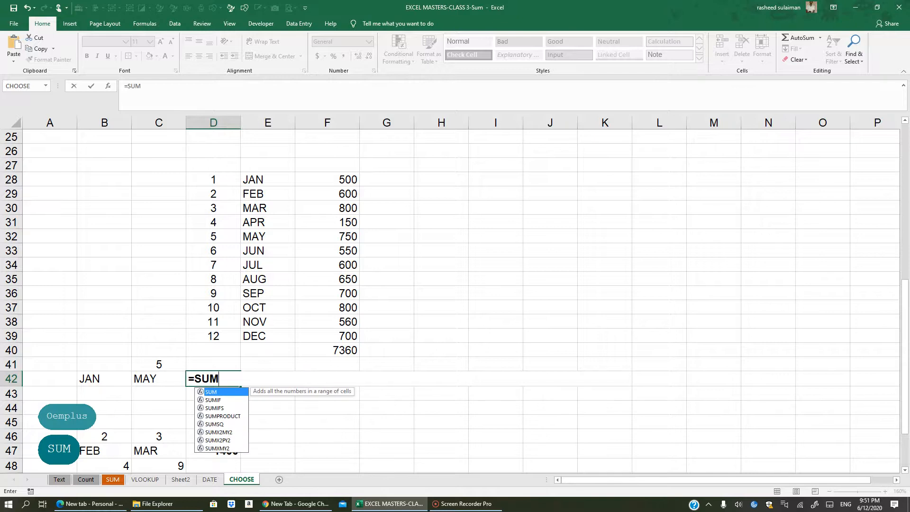
text(()
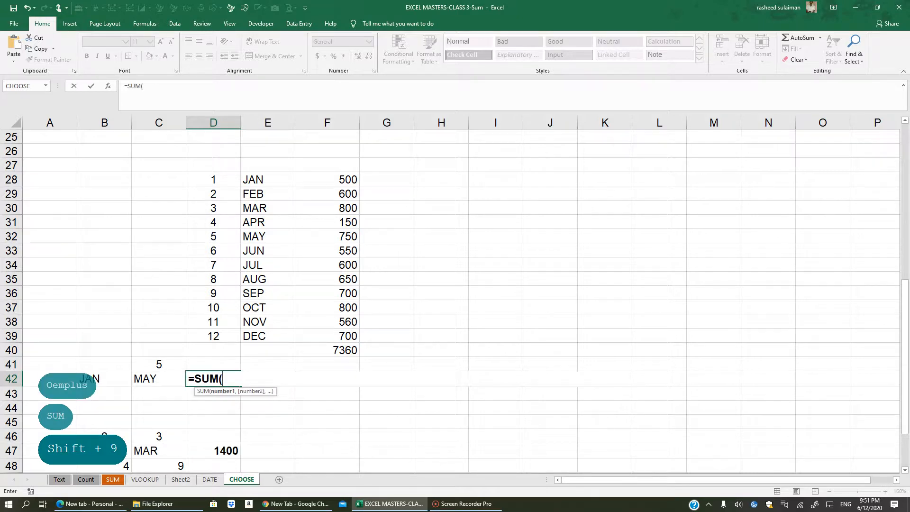
click(324, 178)
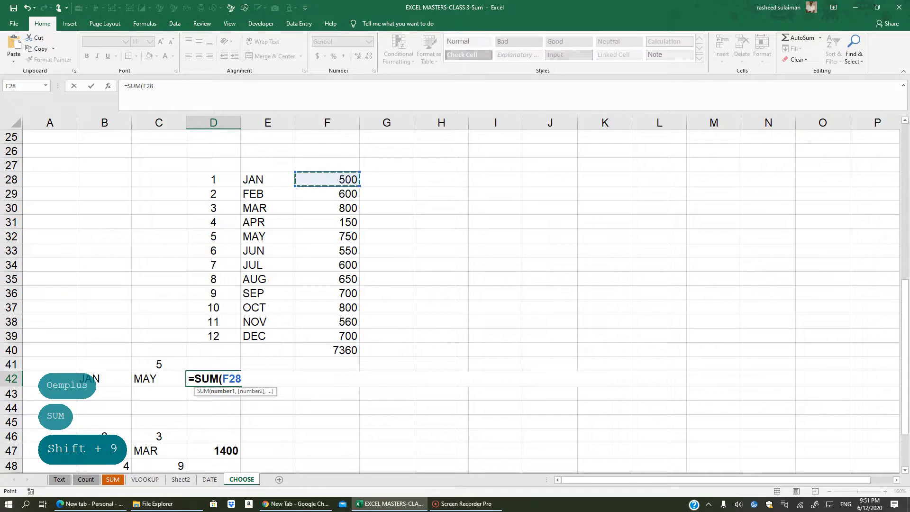
text(,)
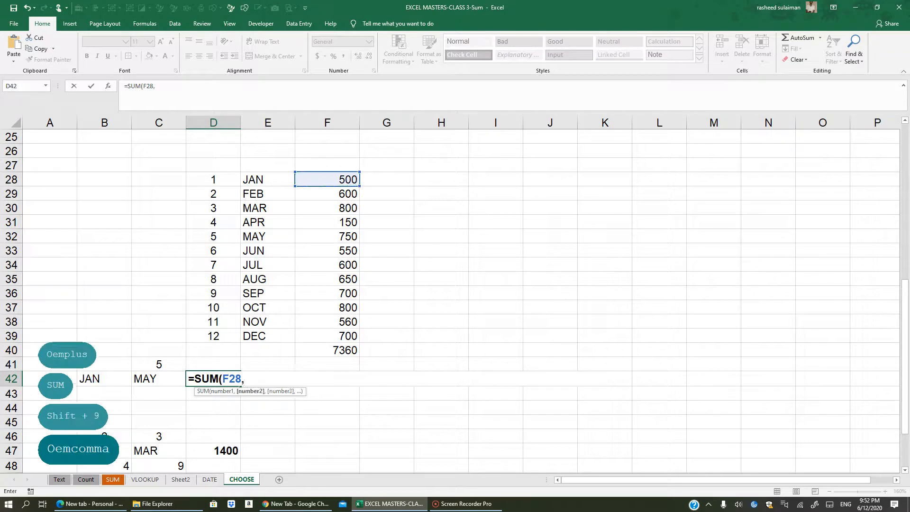
key(BackSpace)
text(:)
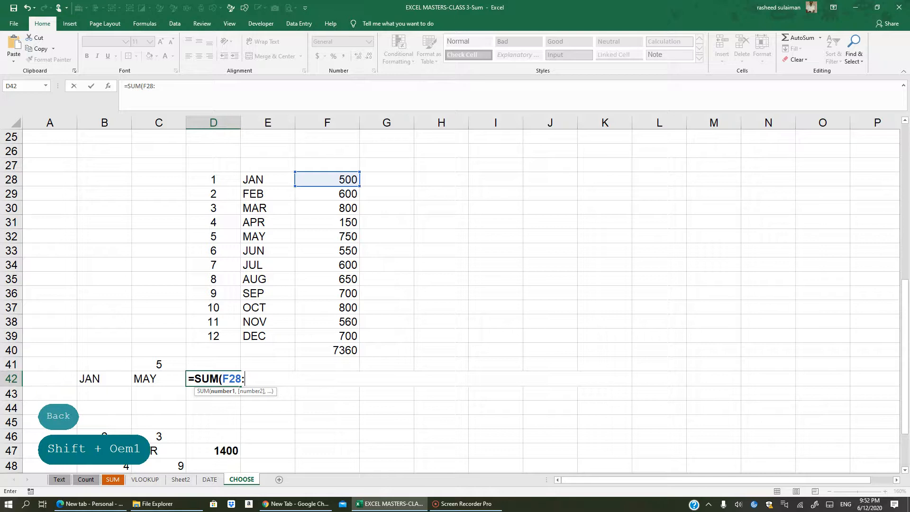
- Nest a CHOOSE function as the range's end in D42's formula, with C41 as its index number
text(CJ)
key(BackSpace)
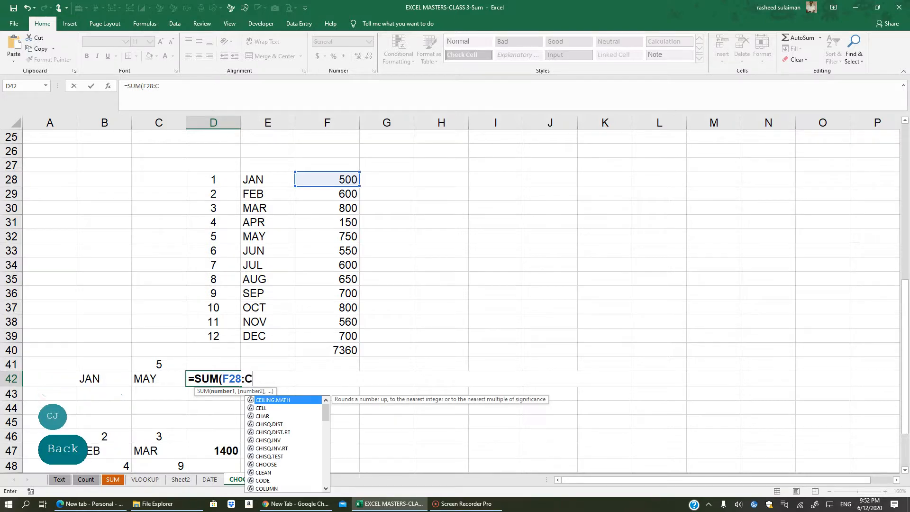
text(HOOSE)
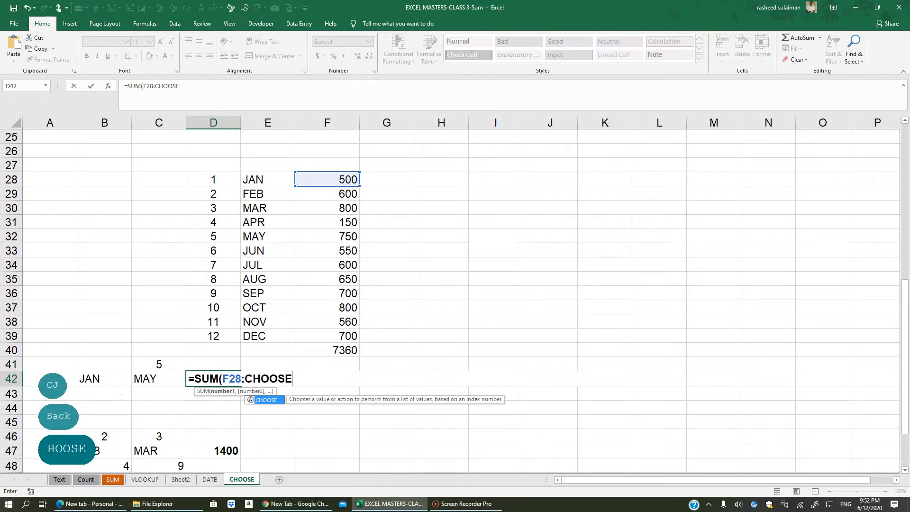
text(()
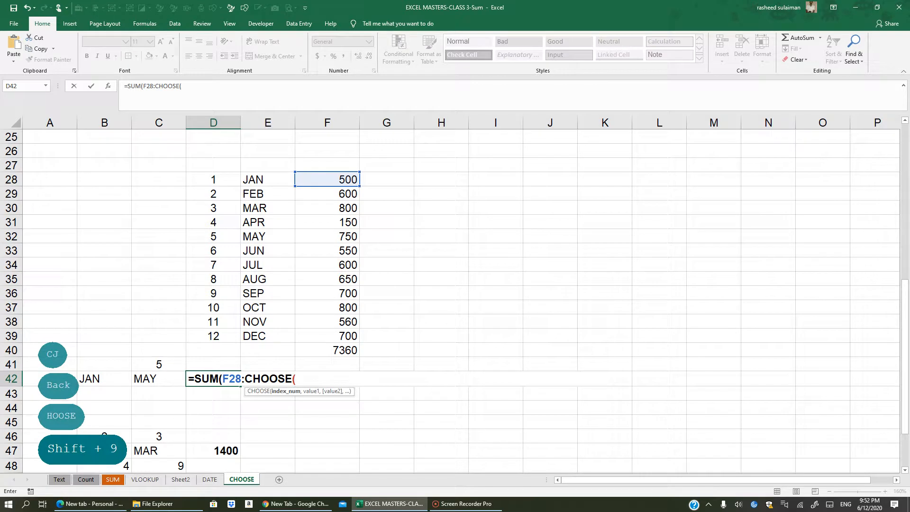
click(166, 364)
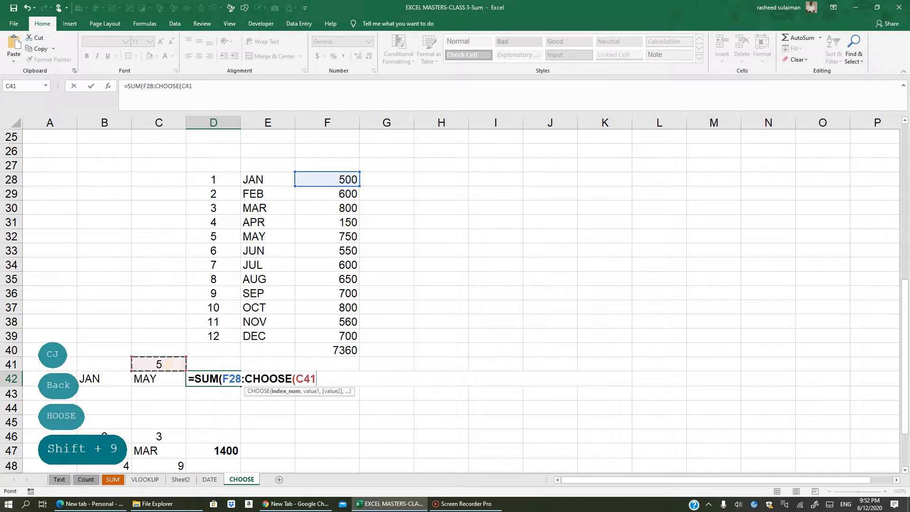
text(,)
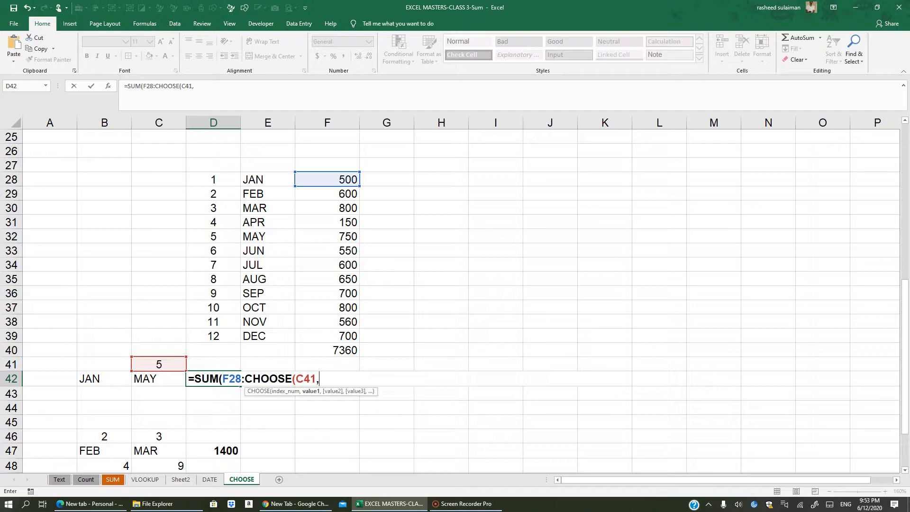
- Add F28 and F29 as the CHOOSE values and enter D42's formula as =SUM(F28:CHOOSE(C41,F28,F29))
text(F28)
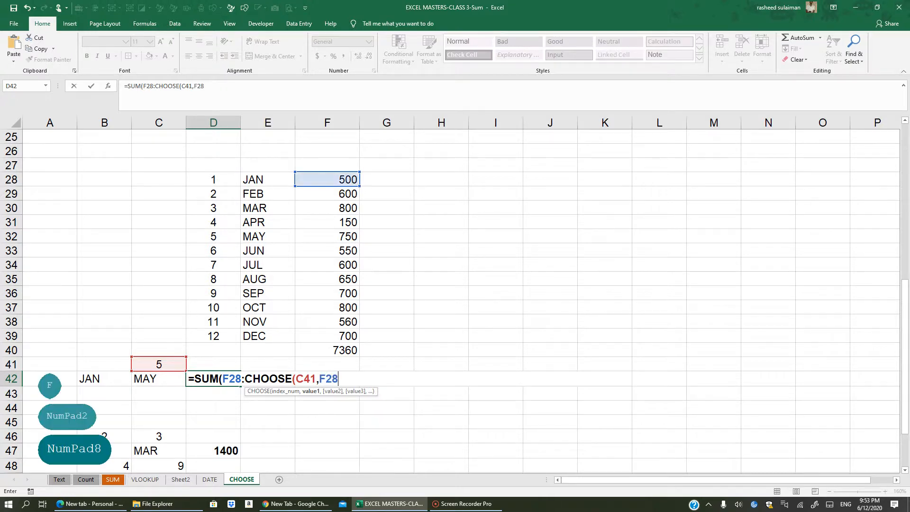
text(,)
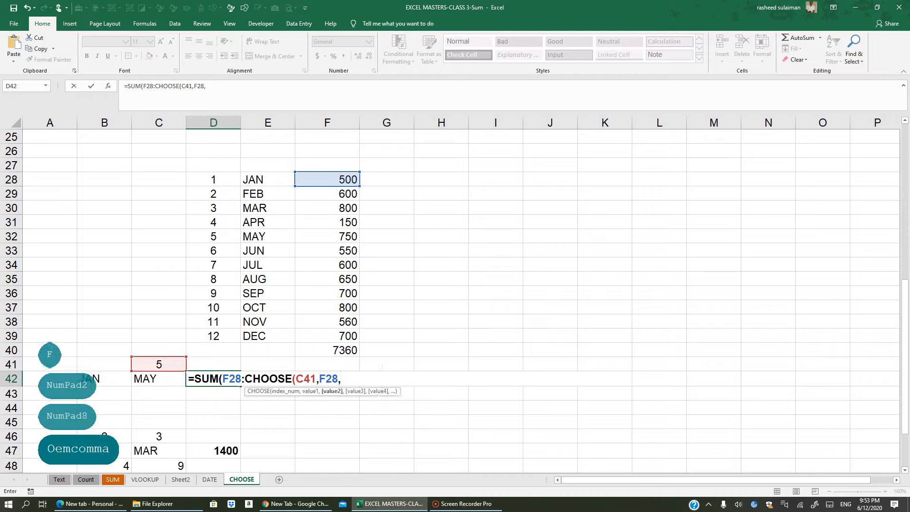
text(F29)
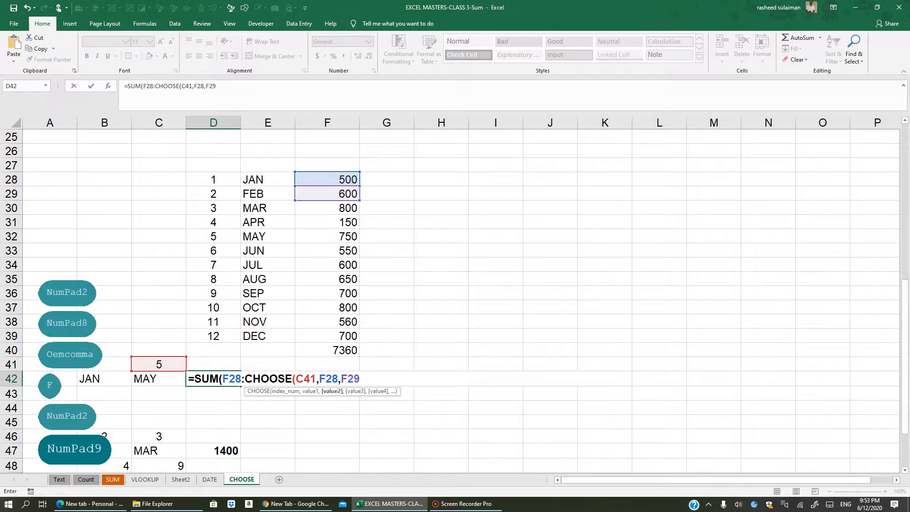
text())
key(Return)
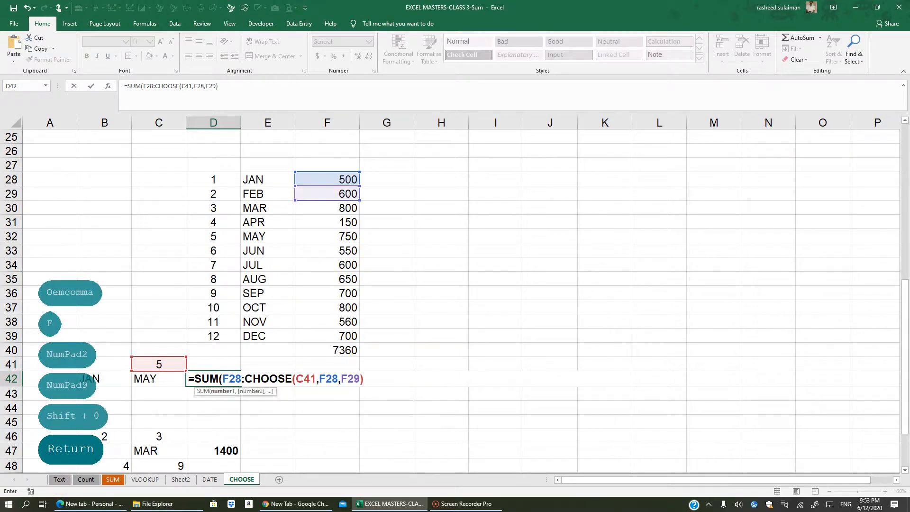
key(Return)
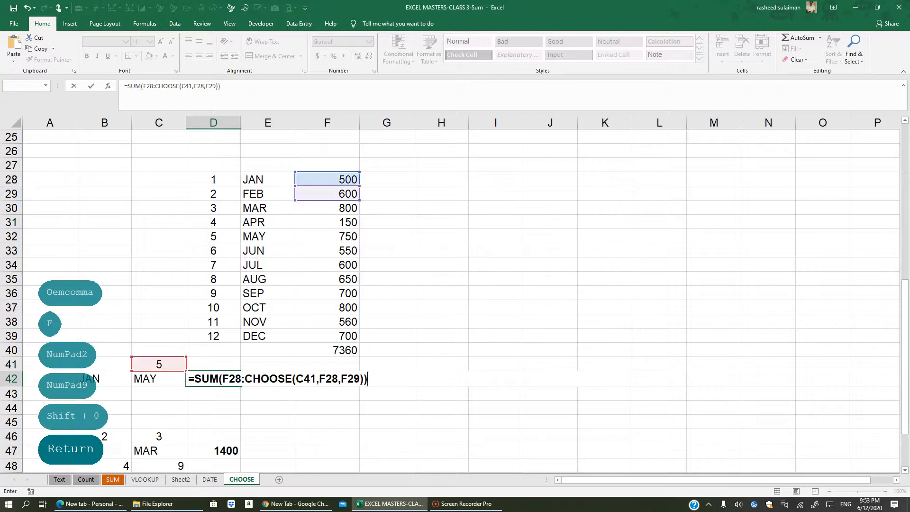
- Set the index number in C41 to 2 and select the total in D42
click(227, 379)
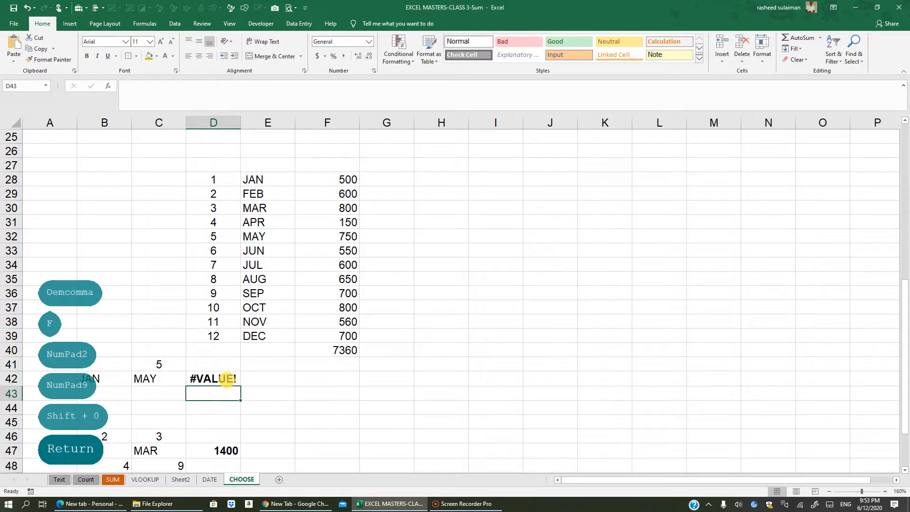
click(170, 362)
text(2)
key(Return)
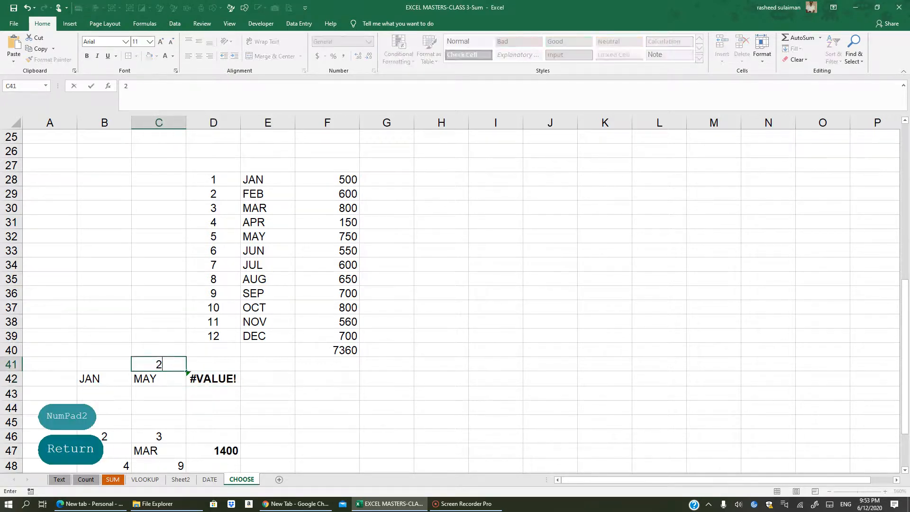
click(230, 378)
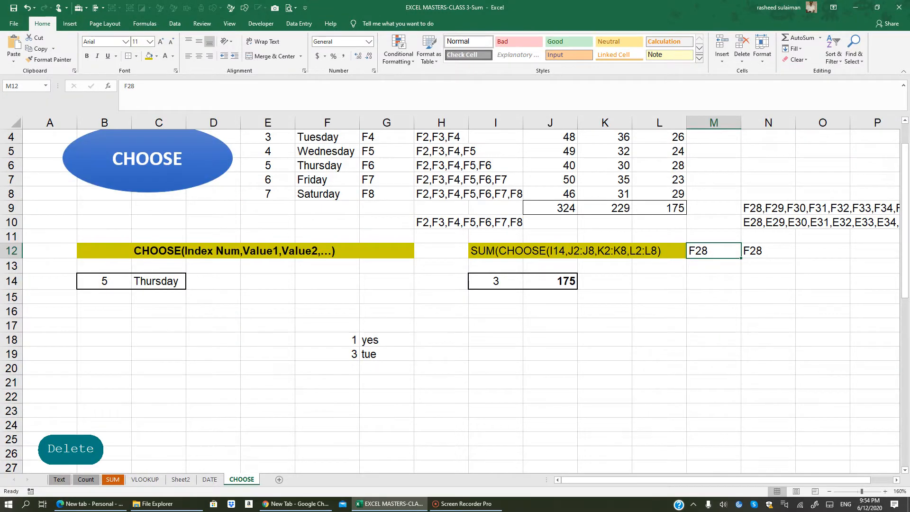
- Check the first and last monthly amount cells, and fill M12's reference text down to M23 as F28 through F39
scroll(450, 299, down, 11)
scroll(450, 298, up, 3)
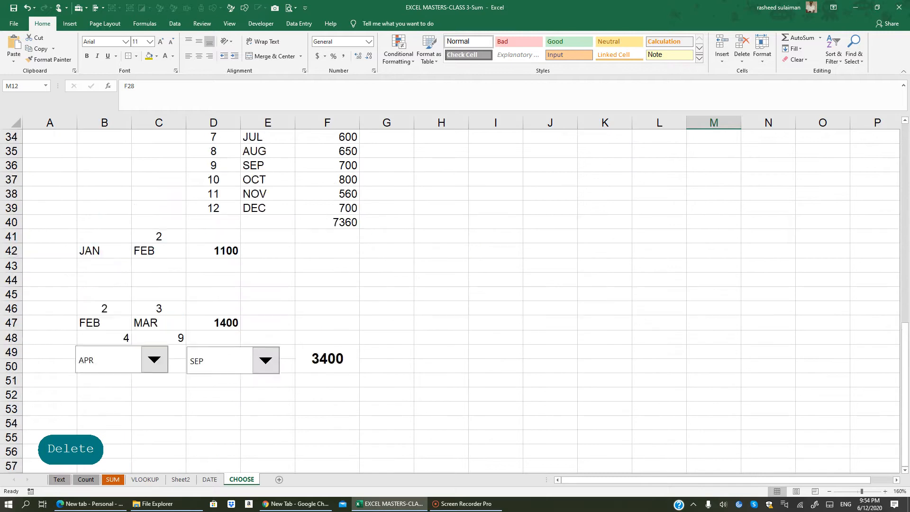
scroll(348, 305, up, 4)
click(347, 305)
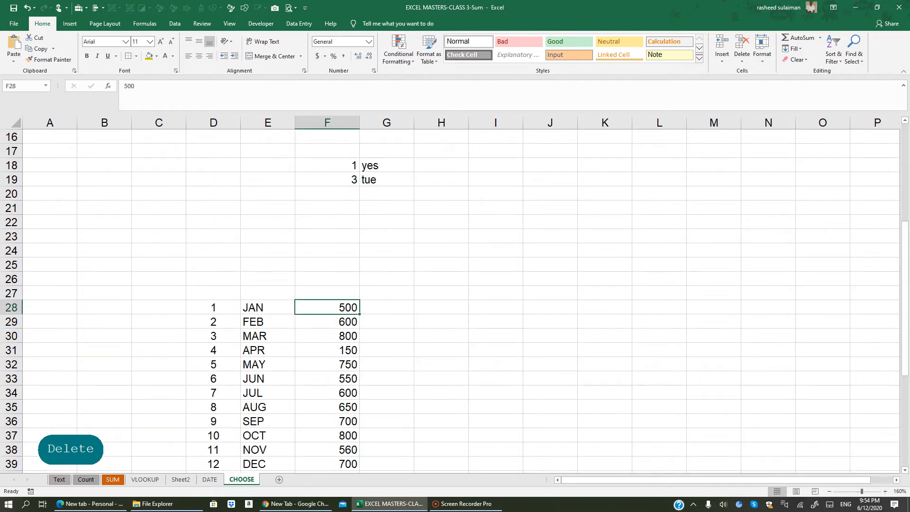
scroll(348, 304, down, 3)
click(327, 335)
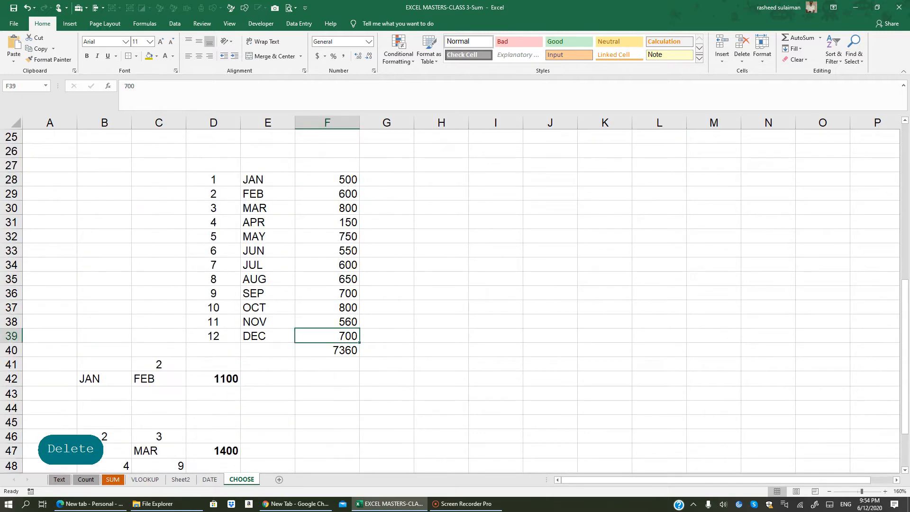
scroll(327, 336, up, 8)
click(713, 297)
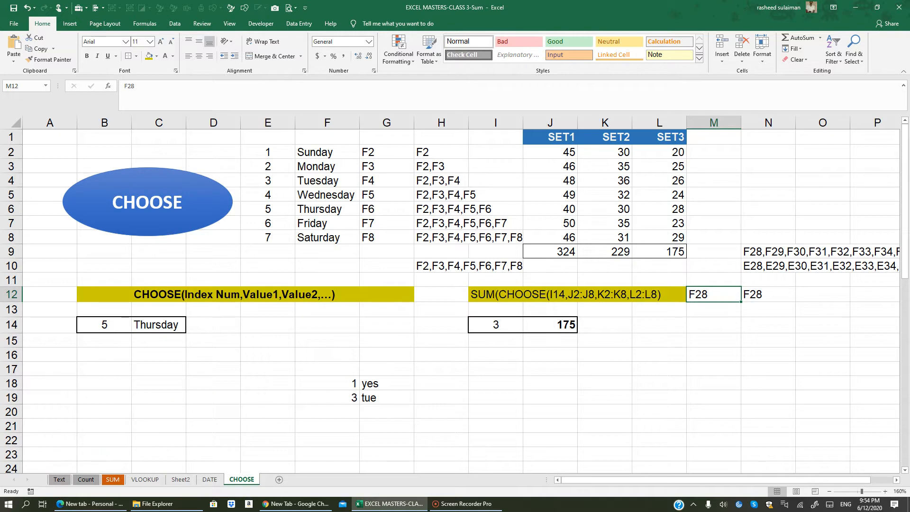
drag(741, 301, 741, 457)
scroll(741, 457, down, 6)
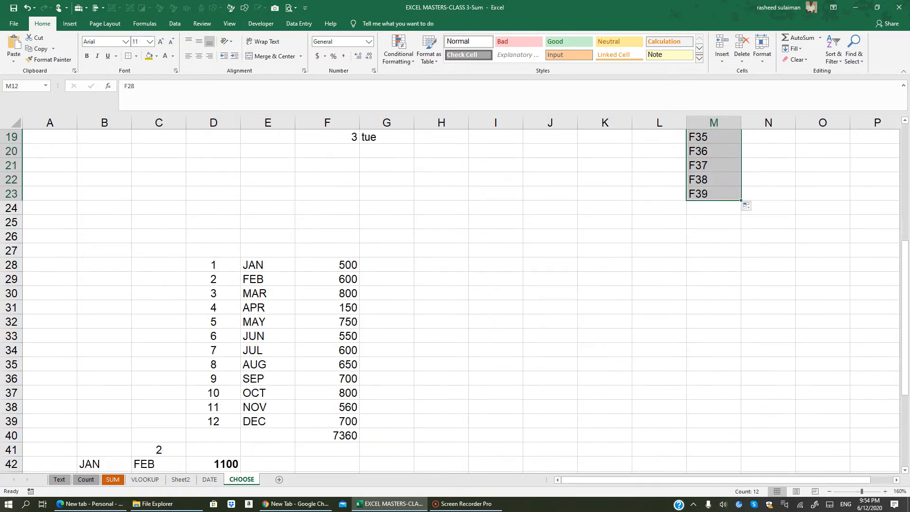
scroll(450, 298, up, 4)
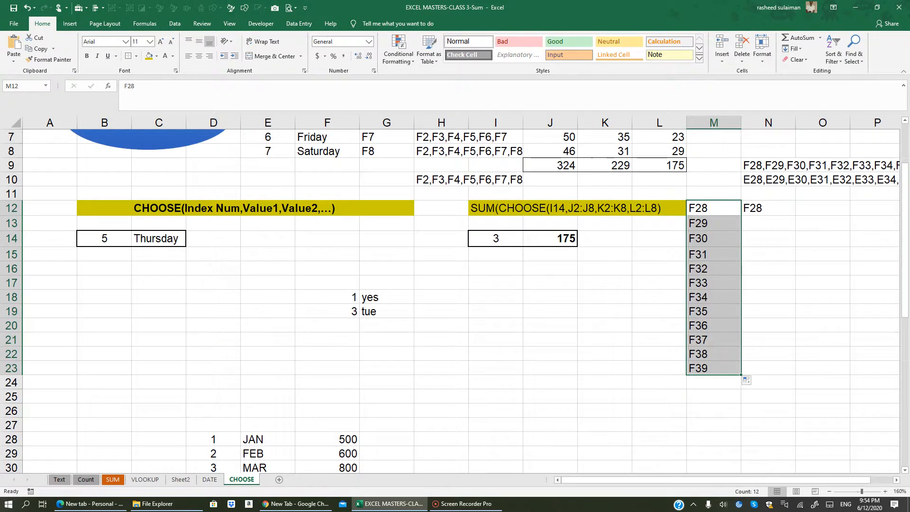
- Enter a formula in N12 that returns the reference text from M12
click(768, 208)
text(=)
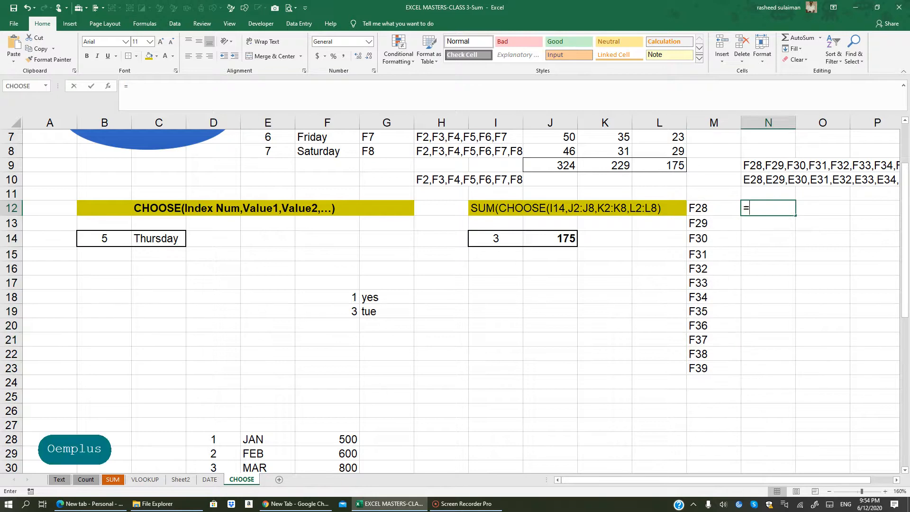
click(713, 208)
key(Return)
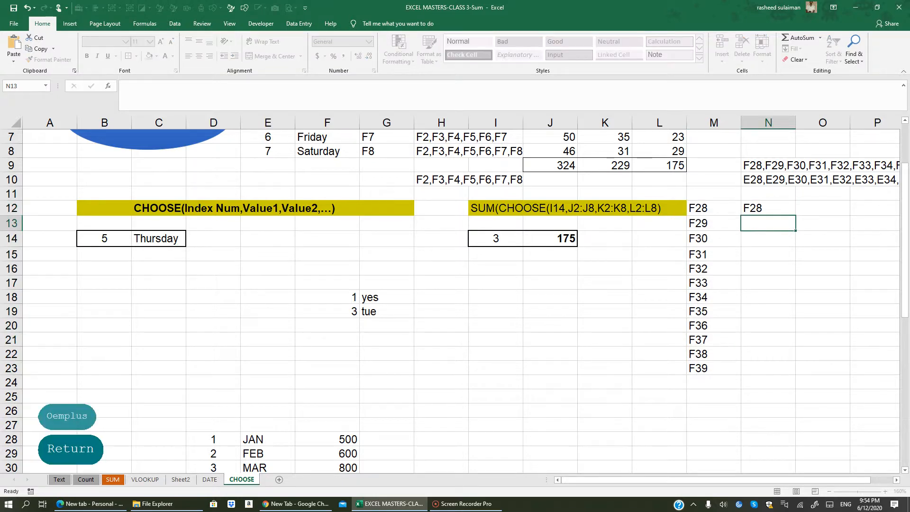
- Enter the formula =N12&","&M13 in N13 and fill it down to N23
click(755, 223)
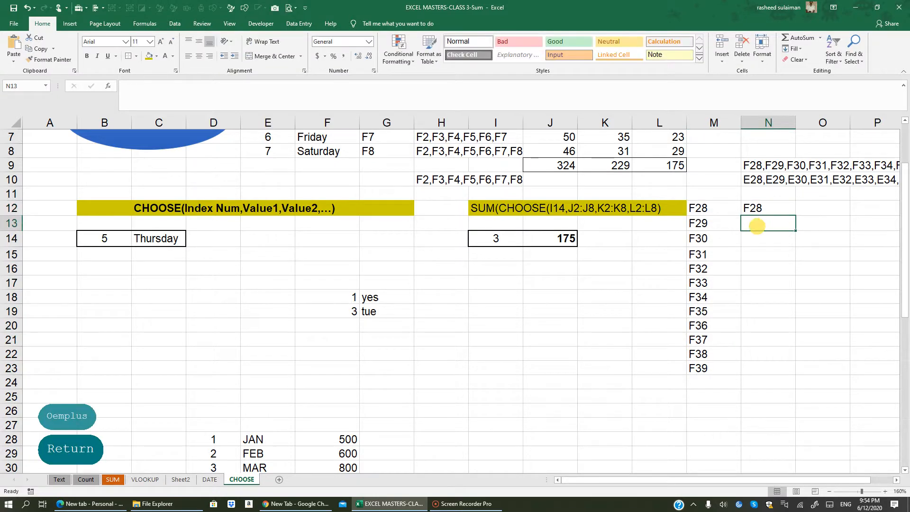
text(=)
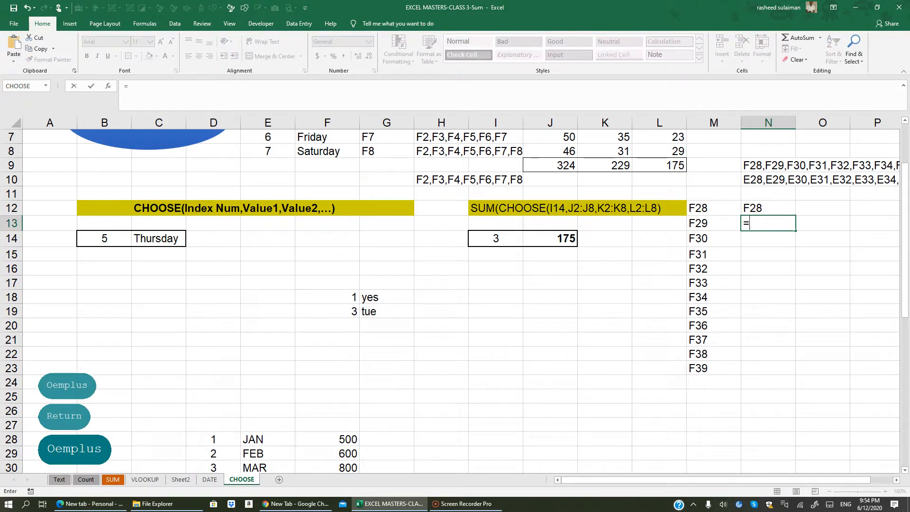
click(754, 210)
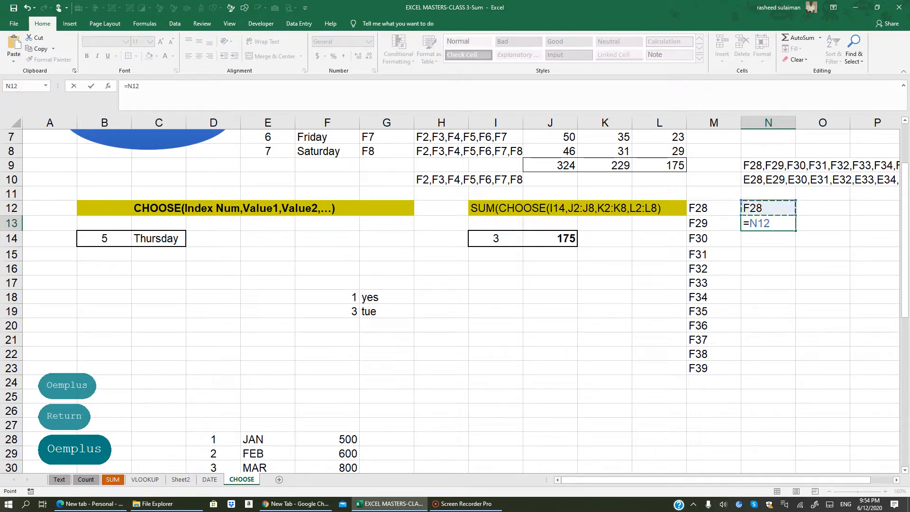
text(&)
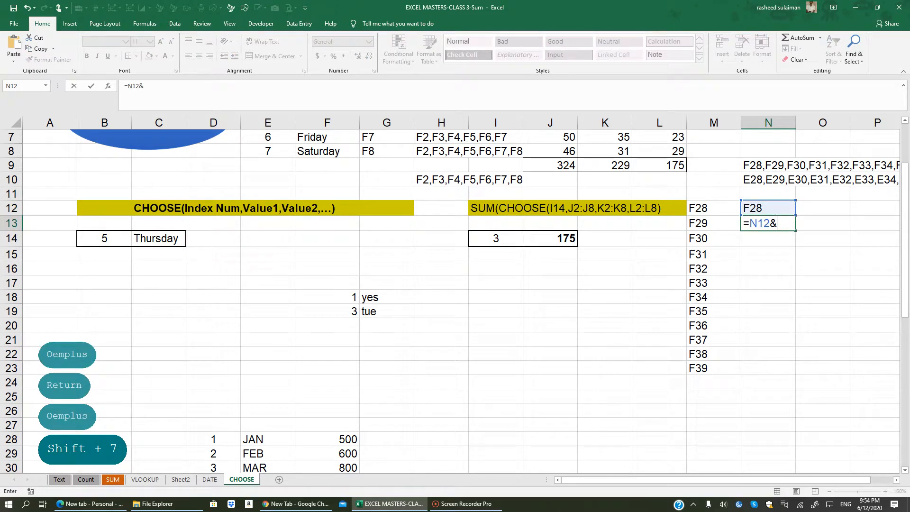
text(")
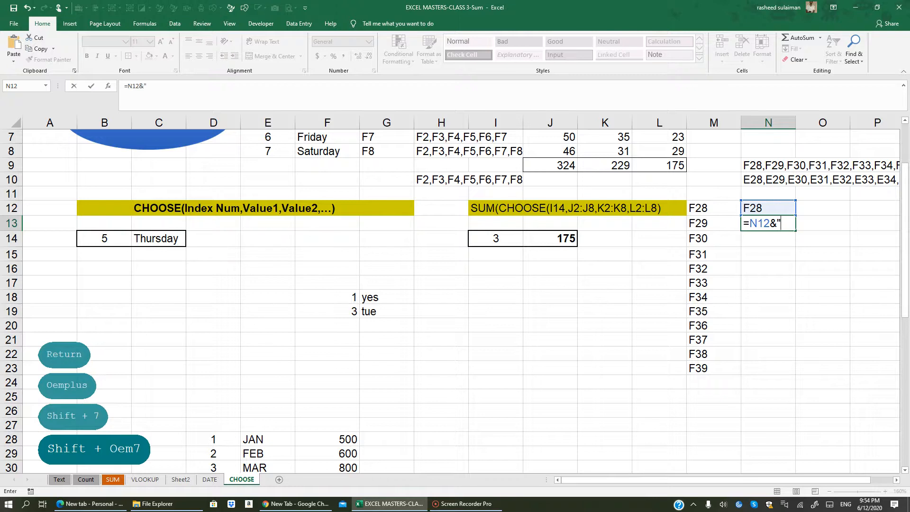
text(,")
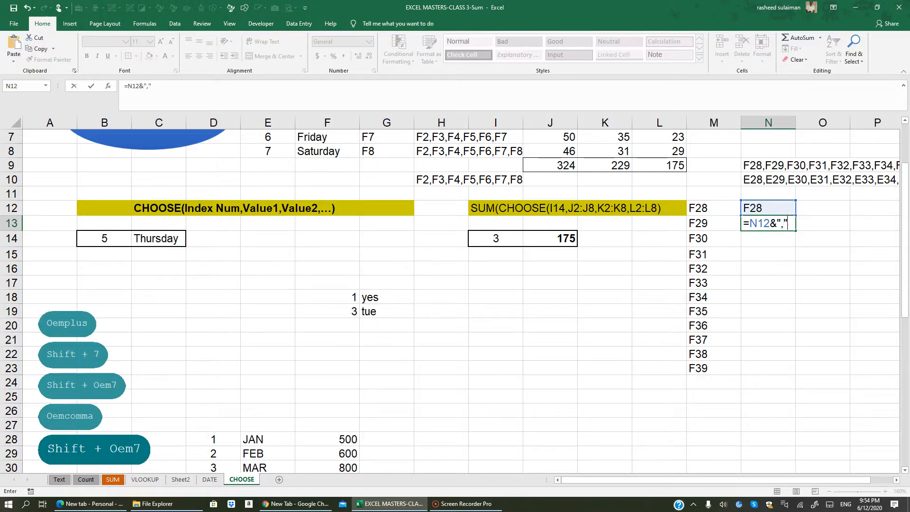
text(&)
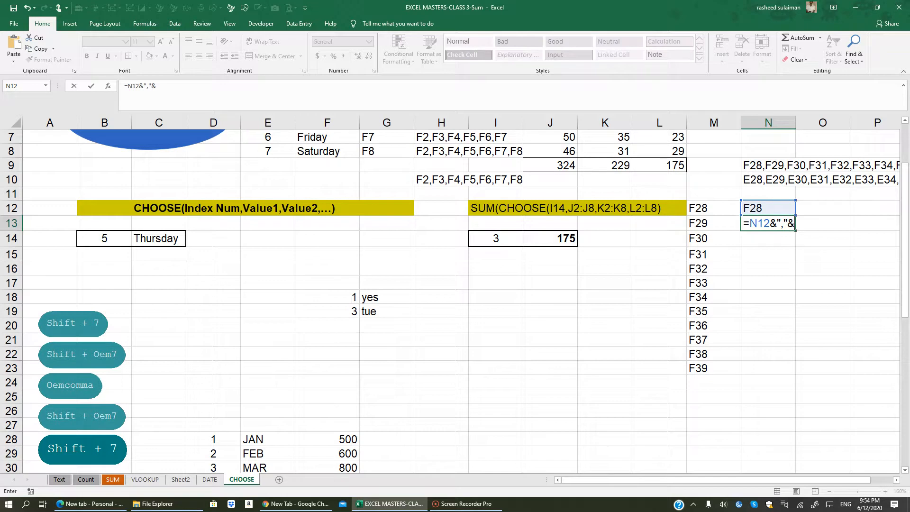
click(700, 223)
key(Return)
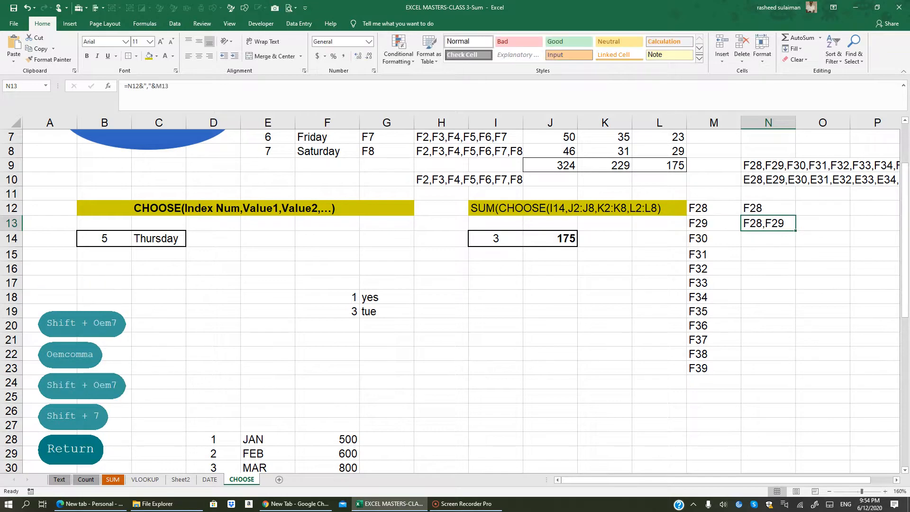
drag(795, 230, 786, 370)
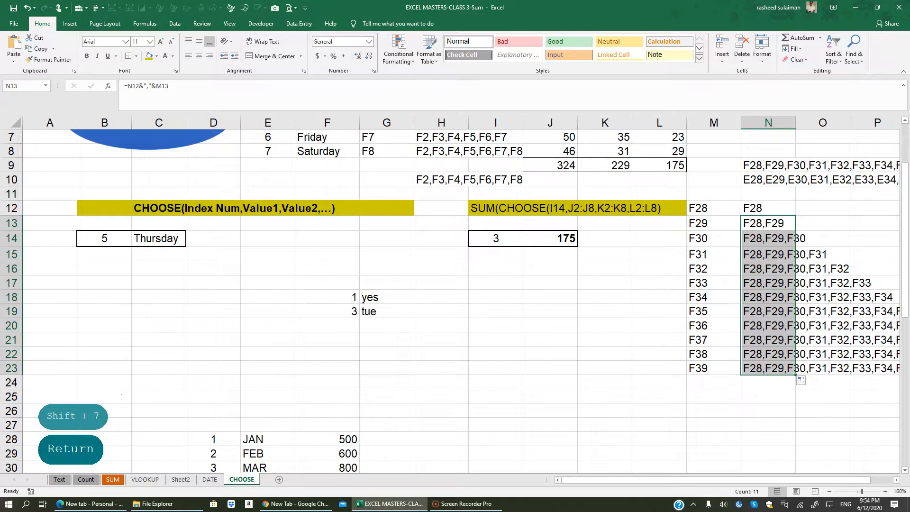
- Clear the old reference lists in N9 and N10
click(784, 368)
drag(758, 165, 753, 178)
key(Delete)
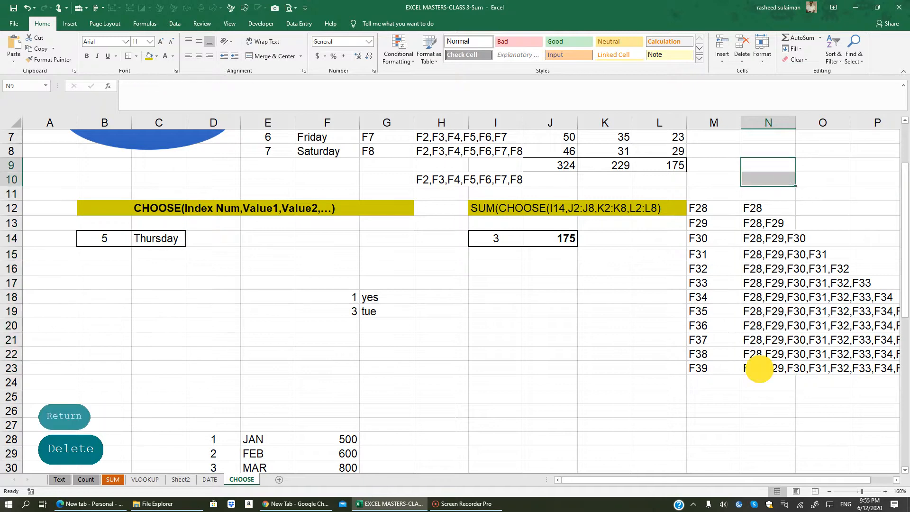
- Copy the complete reference list from N23 and paste it as values only into N25
click(755, 367)
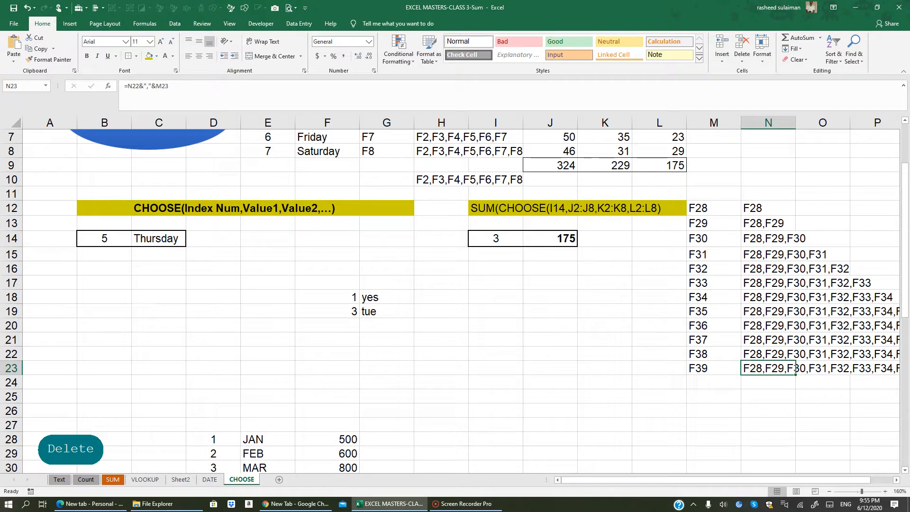
key(ctrl+c)
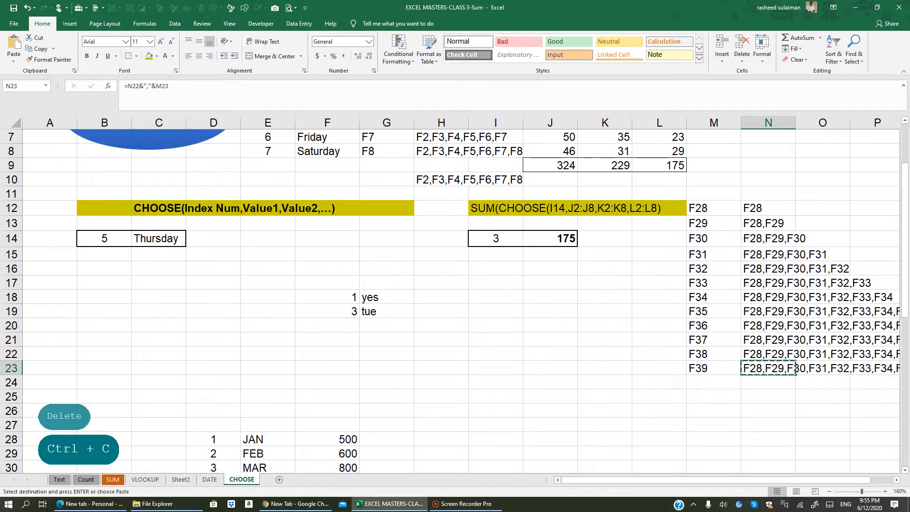
click(751, 397)
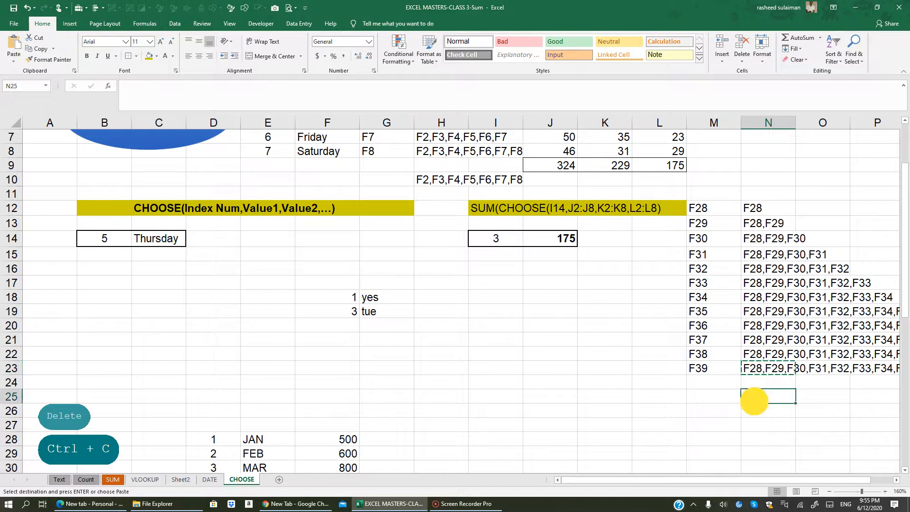
right_click(756, 397)
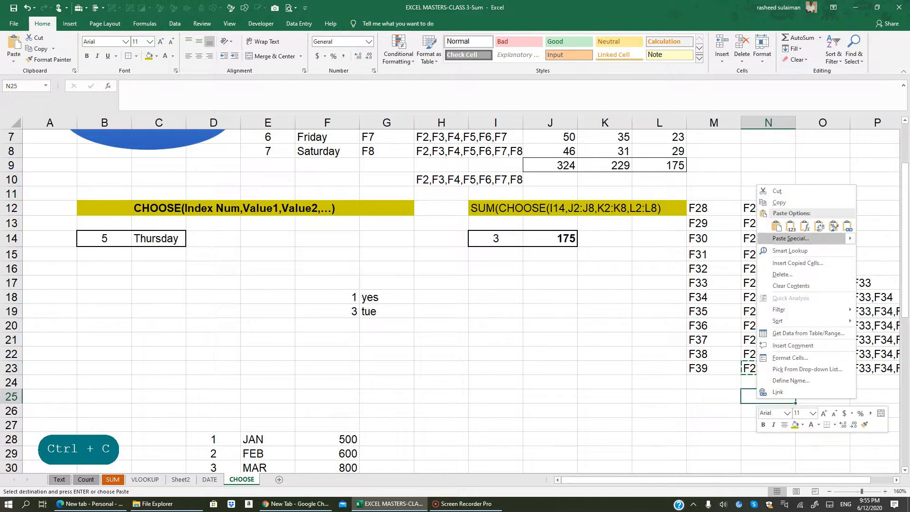
click(776, 226)
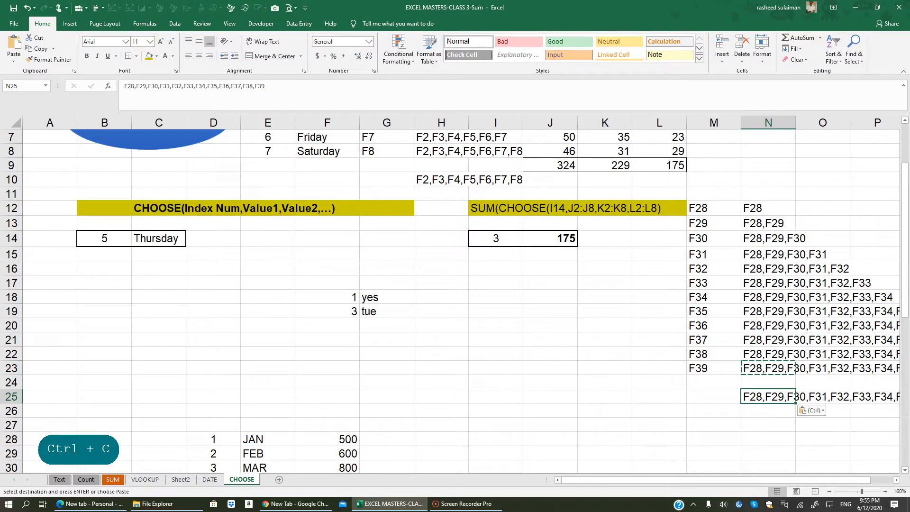
- Copy the whole reference text F28 through F39 from inside cell N25
click(179, 89)
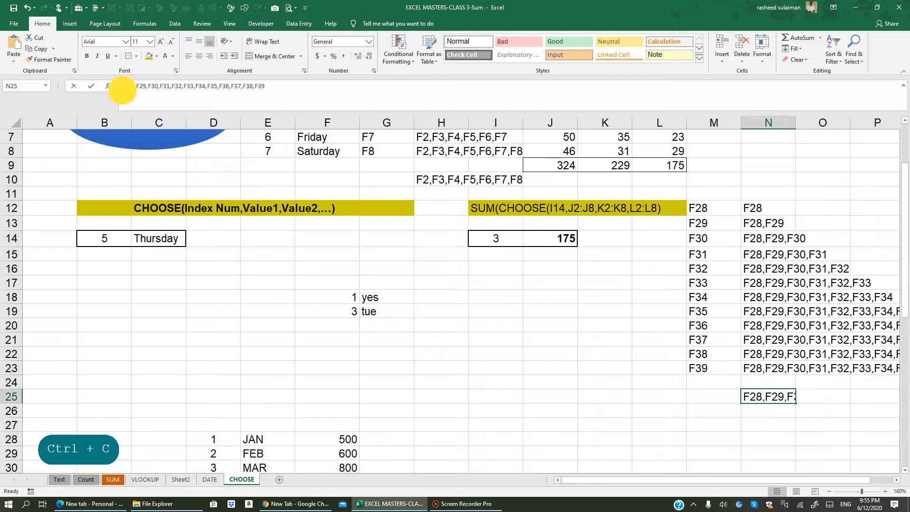
triple_click(122, 90)
key(ctrl+c)
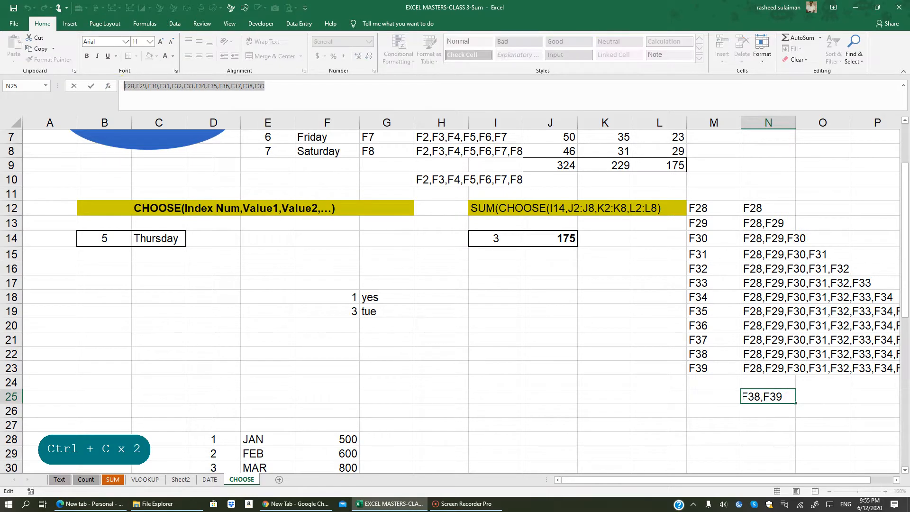
key(Return)
- Replace the CHOOSE values F28,F29 in D42's formula with the copied list F28 through F39
scroll(454, 298, down, 4)
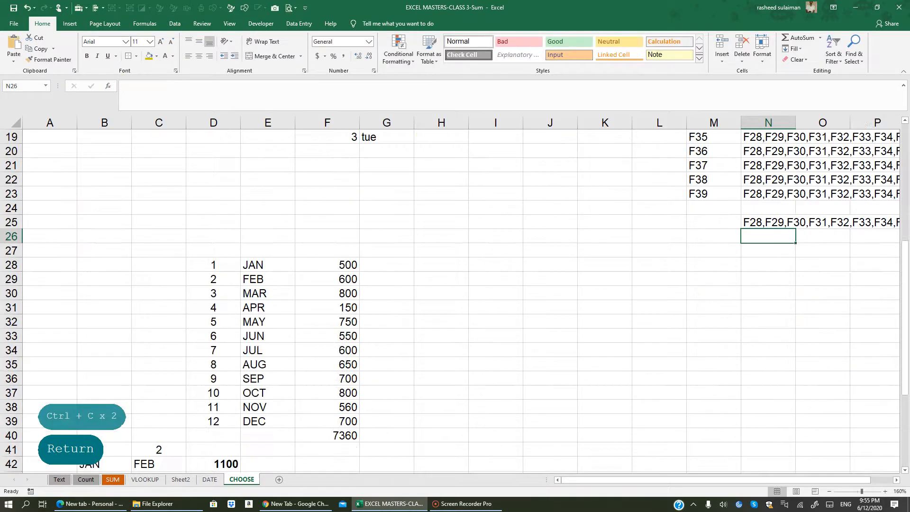
scroll(455, 298, down, 2)
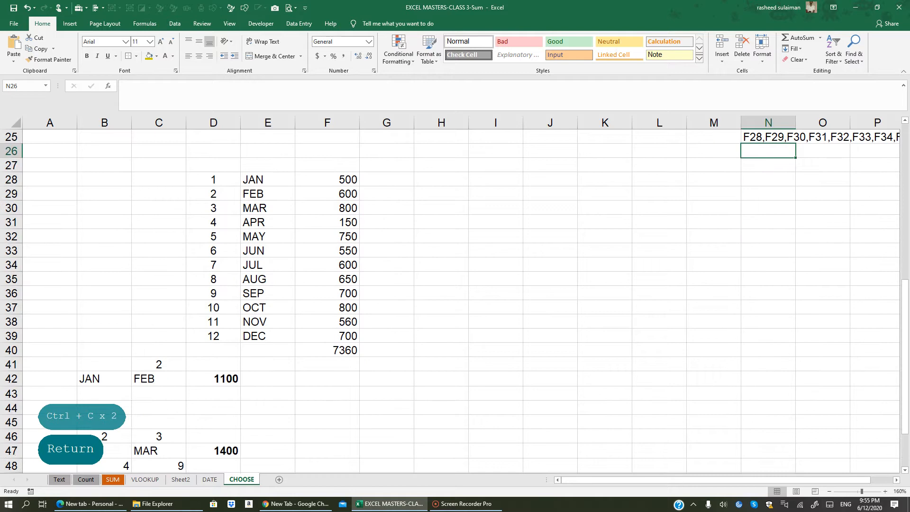
click(213, 378)
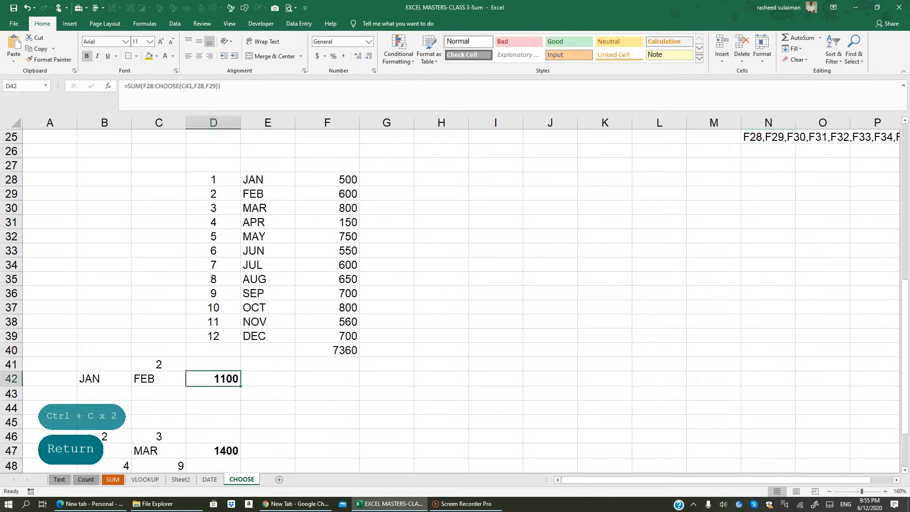
click(193, 85)
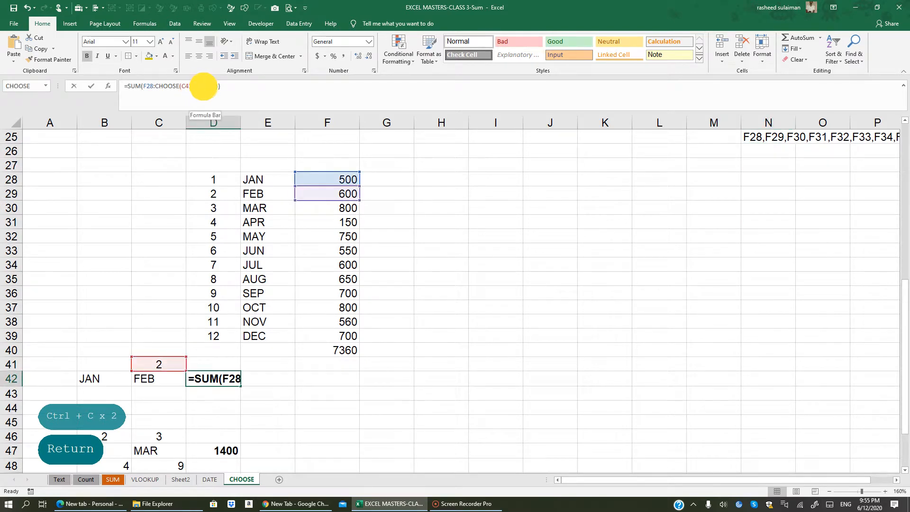
double_click(201, 86)
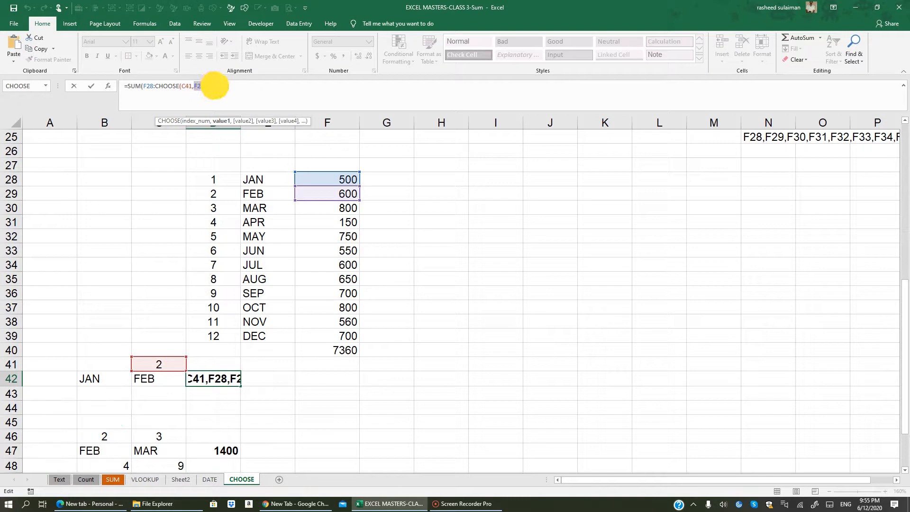
drag(214, 86, 216, 85)
key(ctrl+v)
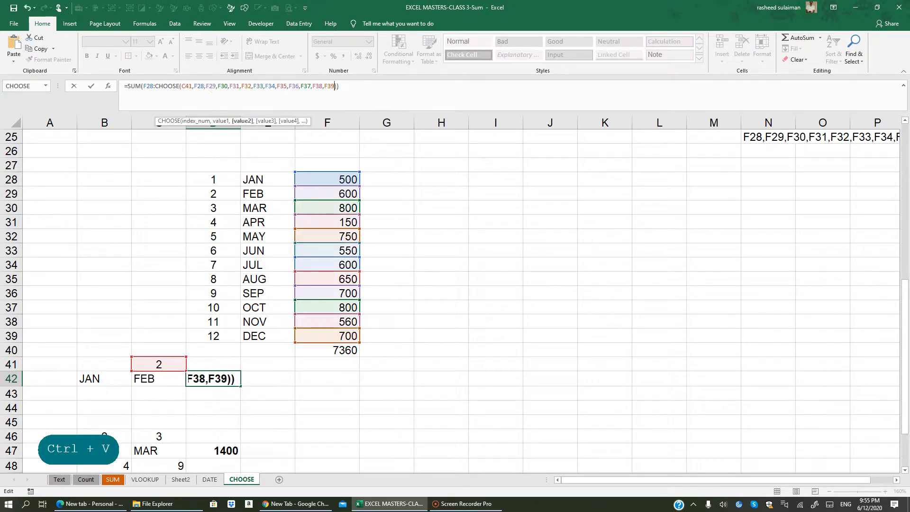
key(Return)
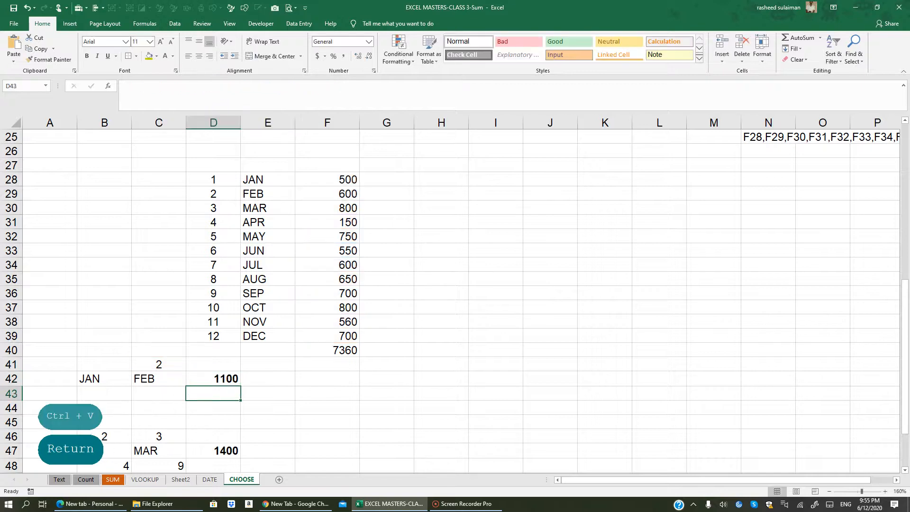
click(223, 380)
- Set the index number in C41 to 1 and compare D42's total with the January amount in F28
click(152, 375)
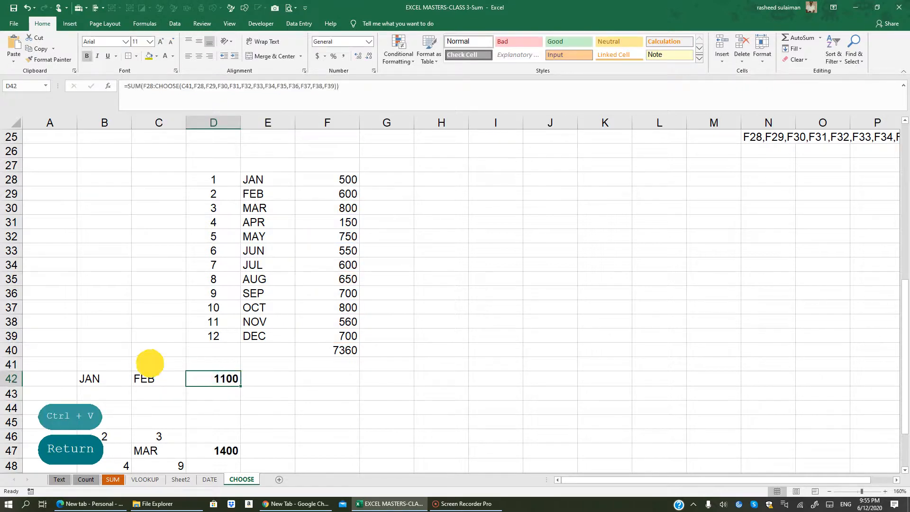
click(157, 364)
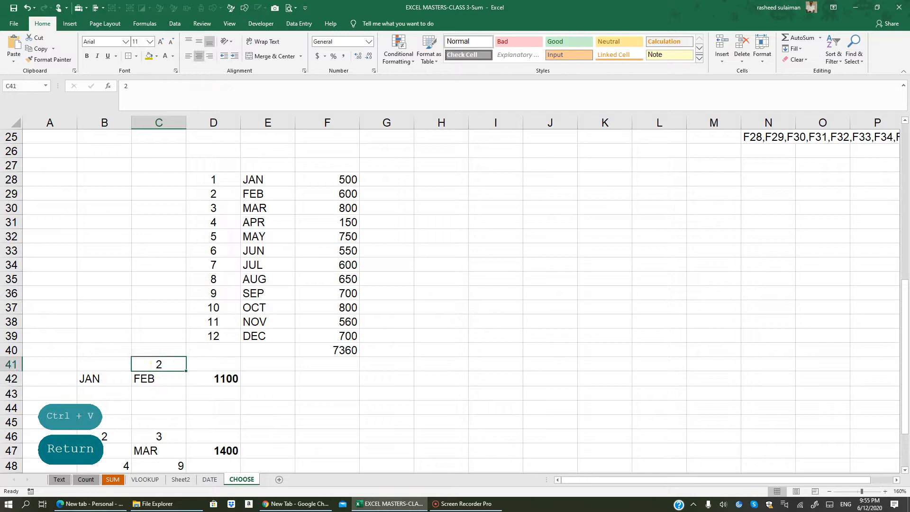
text(1)
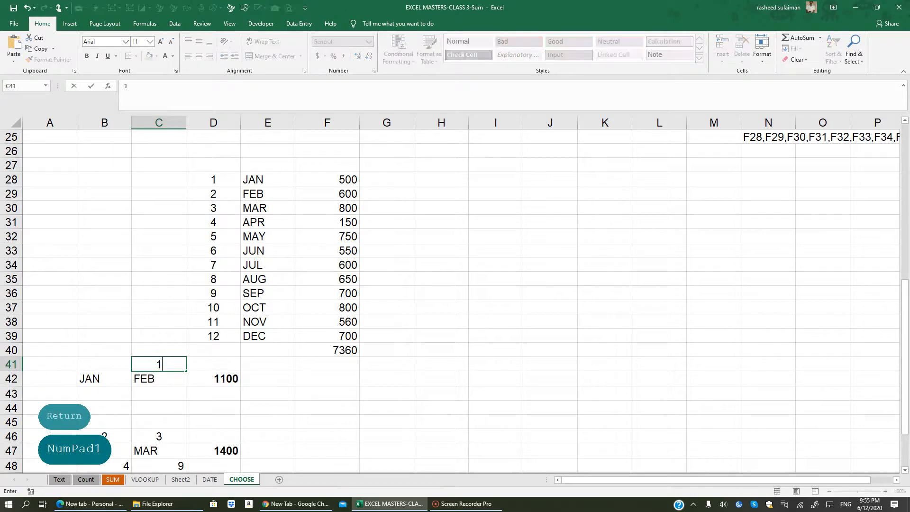
click(351, 416)
click(213, 379)
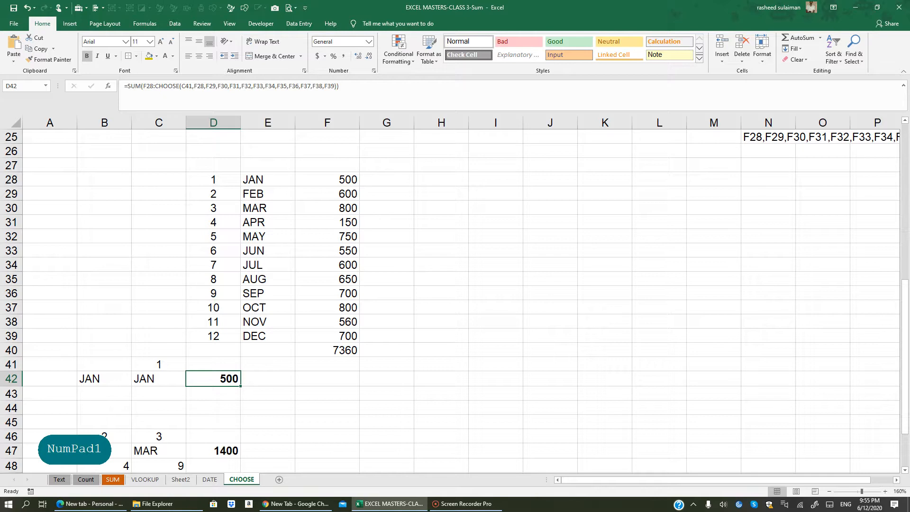
click(327, 180)
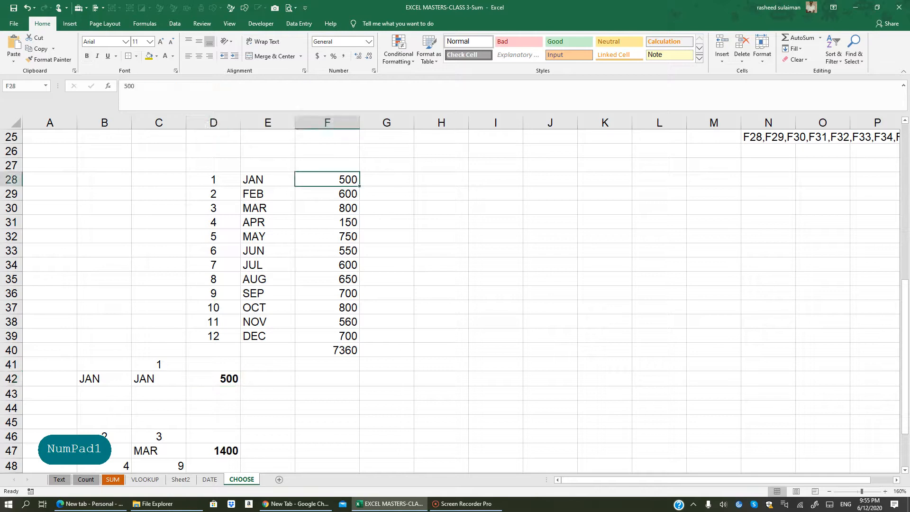
- Set the index number in C41 to 2 and select F28:F29 to compare their sum with D42
click(159, 364)
text(2)
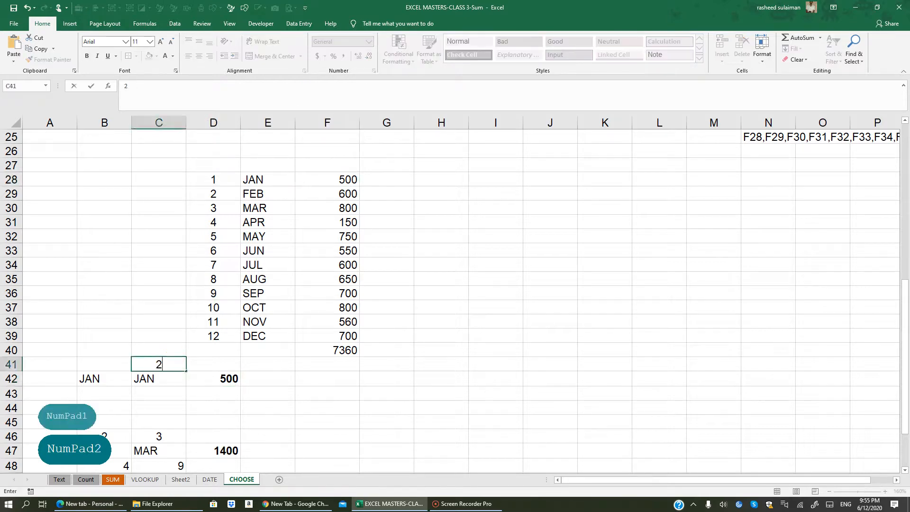
click(422, 380)
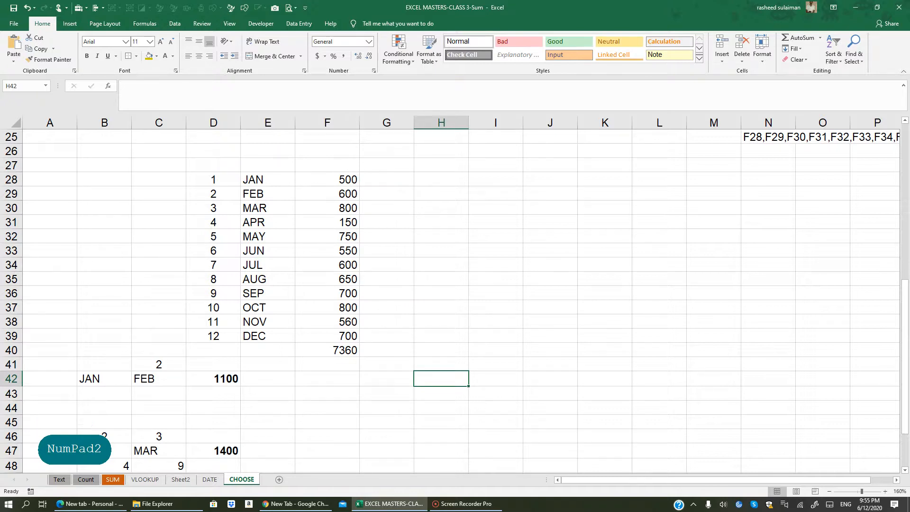
drag(351, 180, 350, 192)
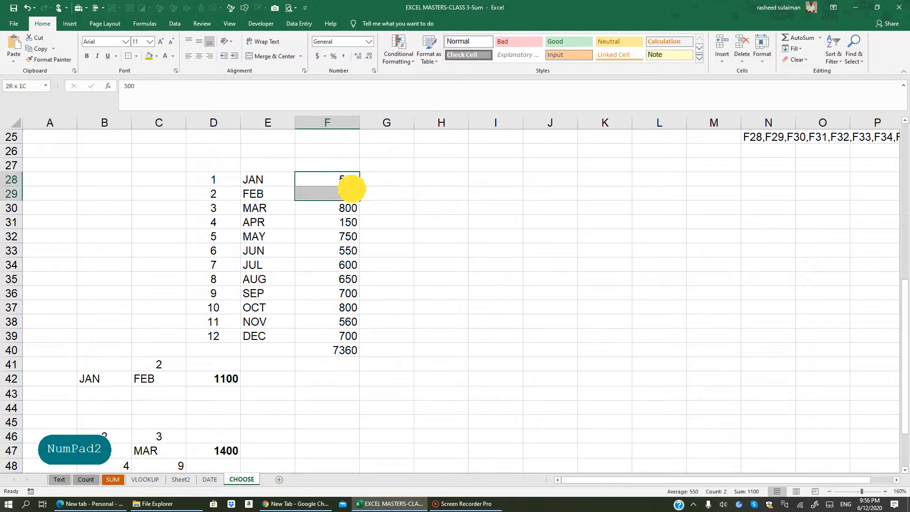
- Set the index number in C41 to 3 and select F28:F30 to compare their sum with D42
click(158, 363)
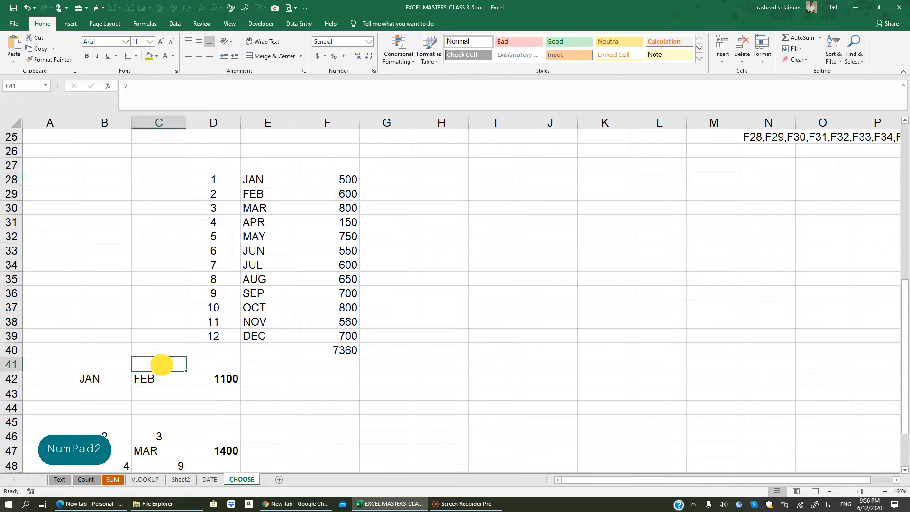
text(3)
click(459, 424)
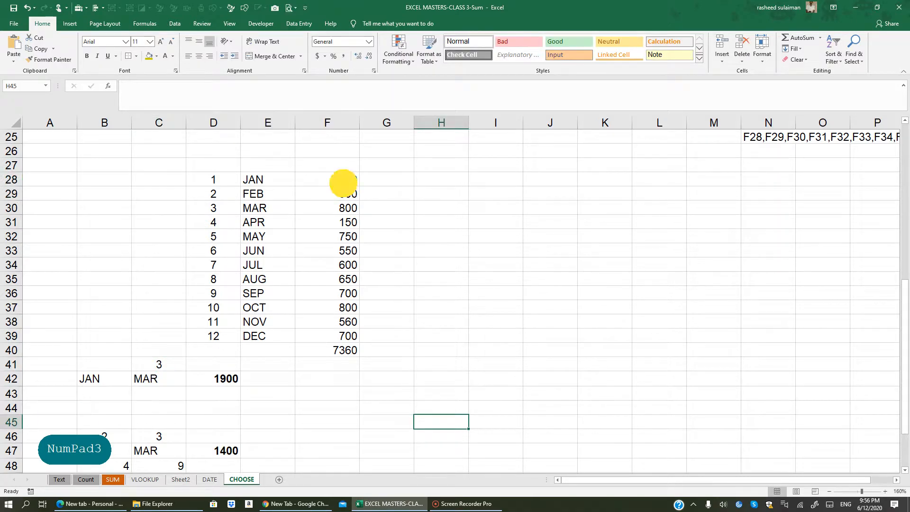
drag(345, 182, 349, 208)
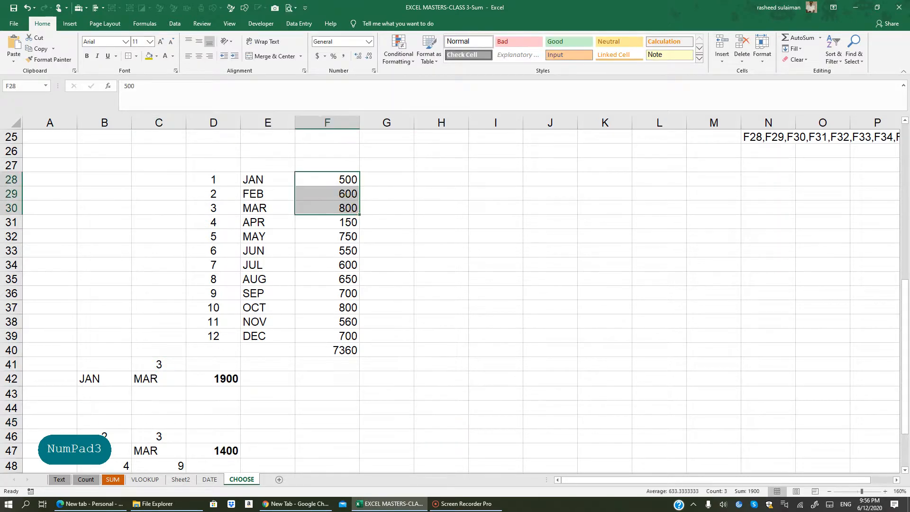
- Set the index number in C41 to 12 and compare D42's total with the full-year total in F40
click(161, 363)
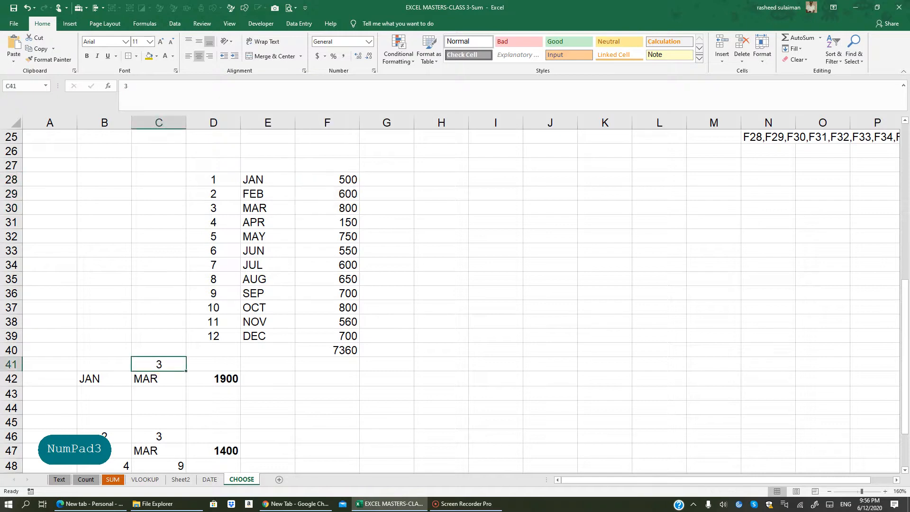
text(12)
click(386, 393)
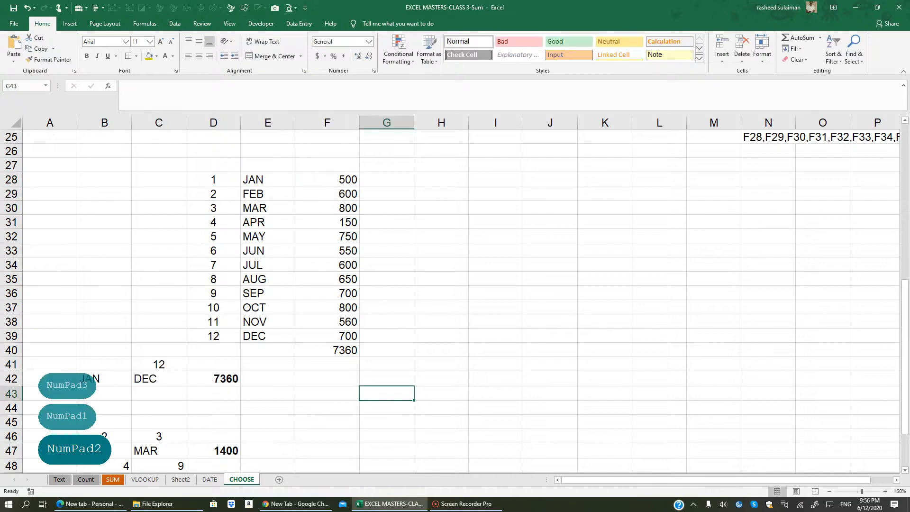
click(345, 350)
click(220, 378)
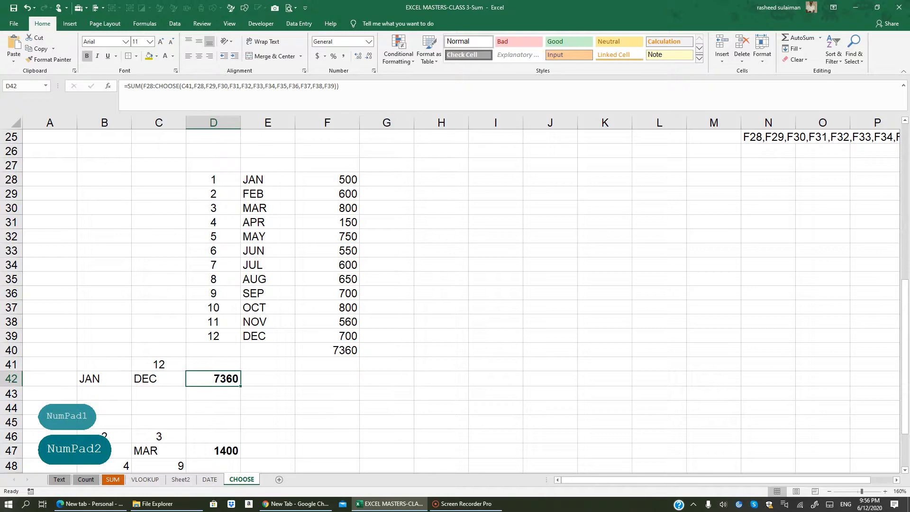
- Test D42's running total and C42's month name with the index numbers 9 and 8 in C41
click(159, 364)
text(9)
click(268, 400)
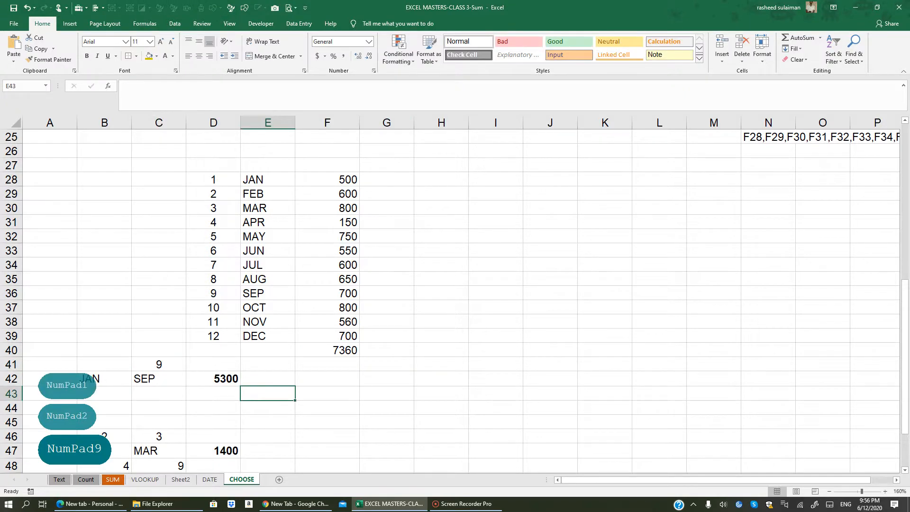
click(159, 363)
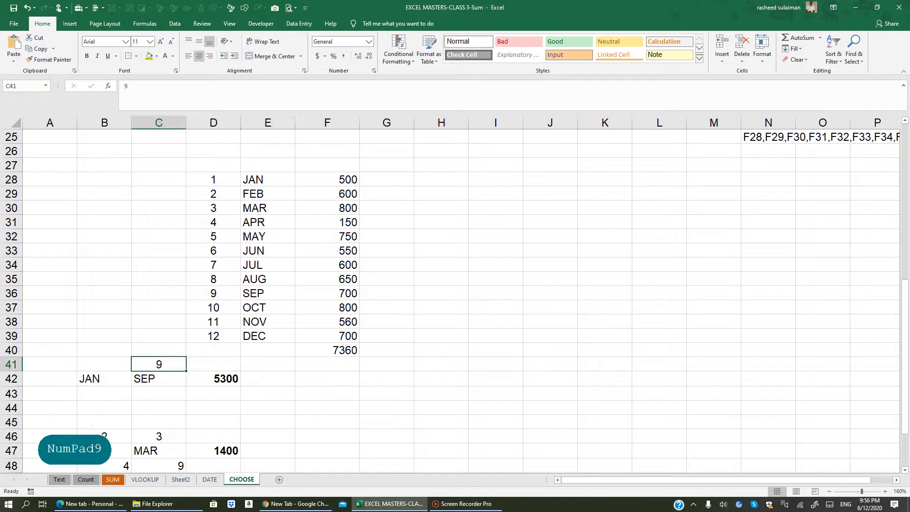
text(8)
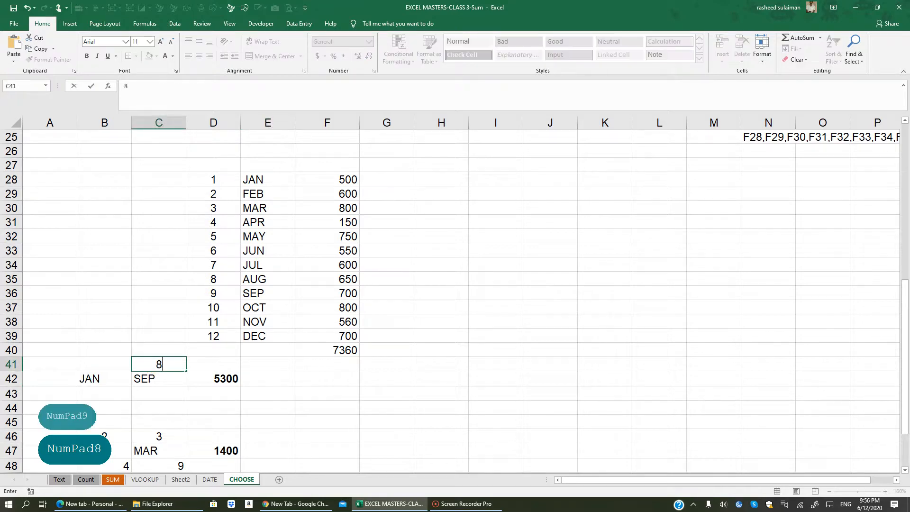
key(Return)
- Begin rewriting the month-name formula in C42 as a CHOOSE function with C41 as its index number
click(173, 375)
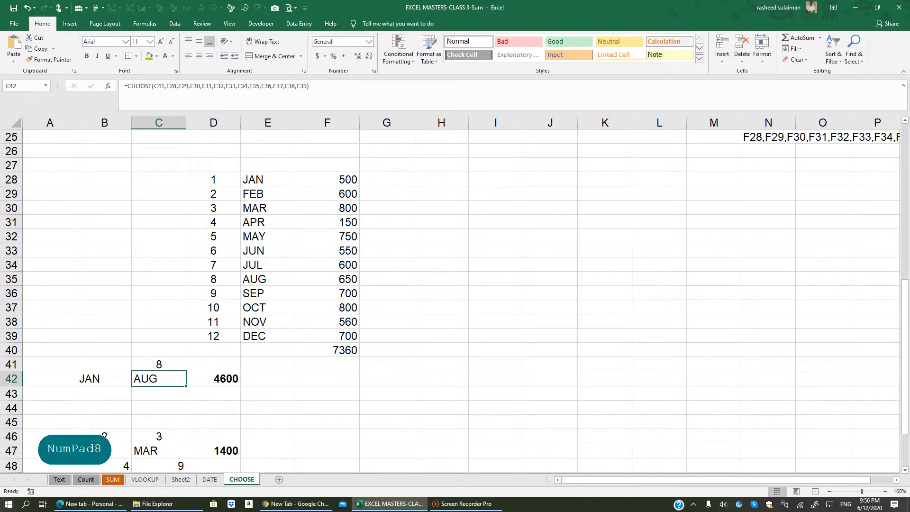
text(=)
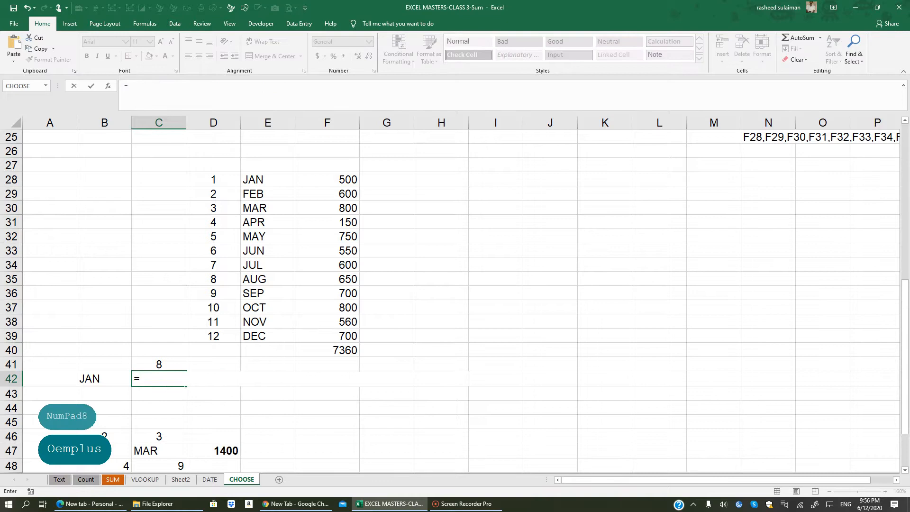
text(CHOOSE)
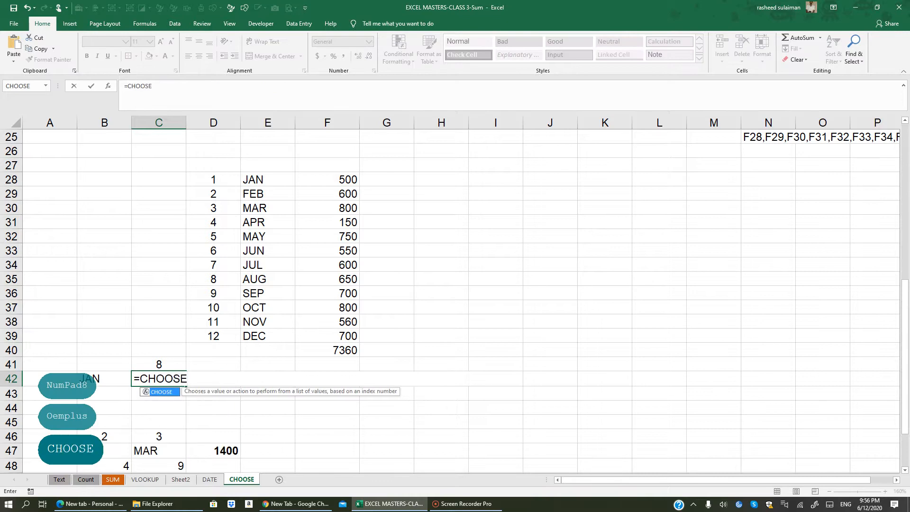
text(()
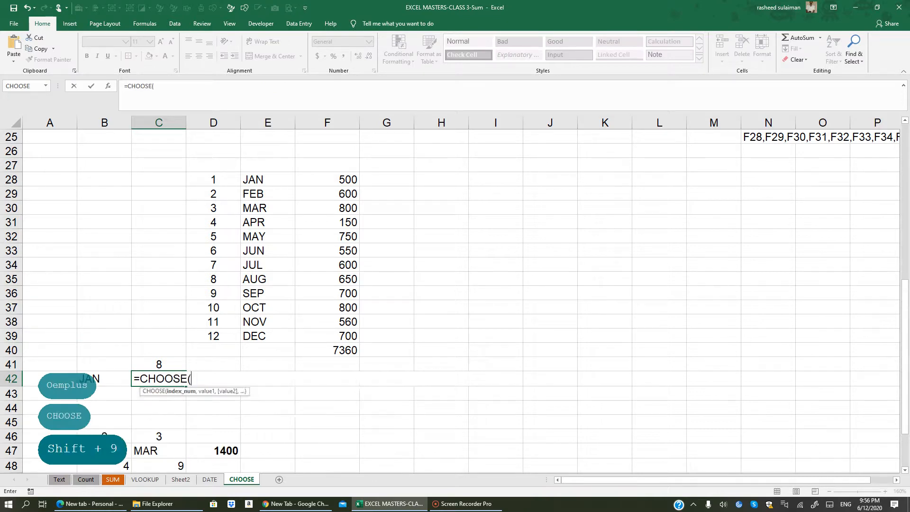
click(168, 365)
text(,)
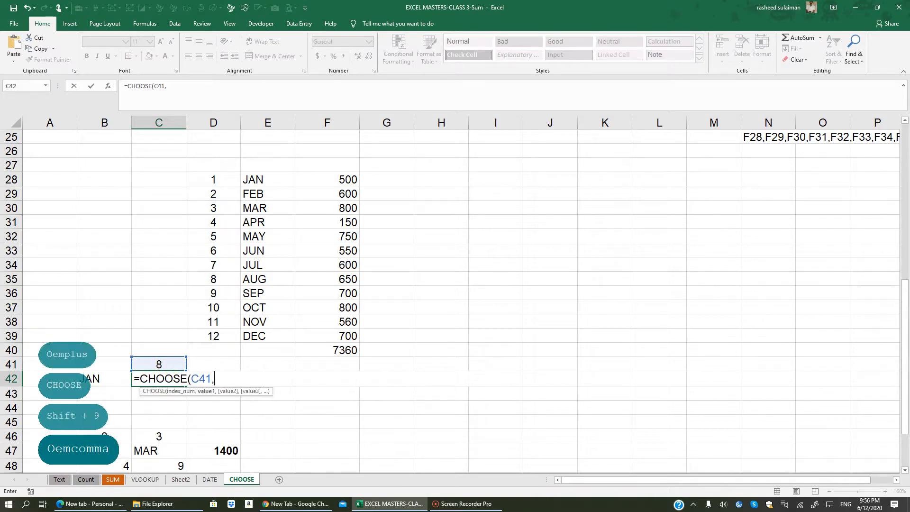
text(F28,F29,F30,F31,F32,F33,F34,F35,F36,F37,F38,F39)
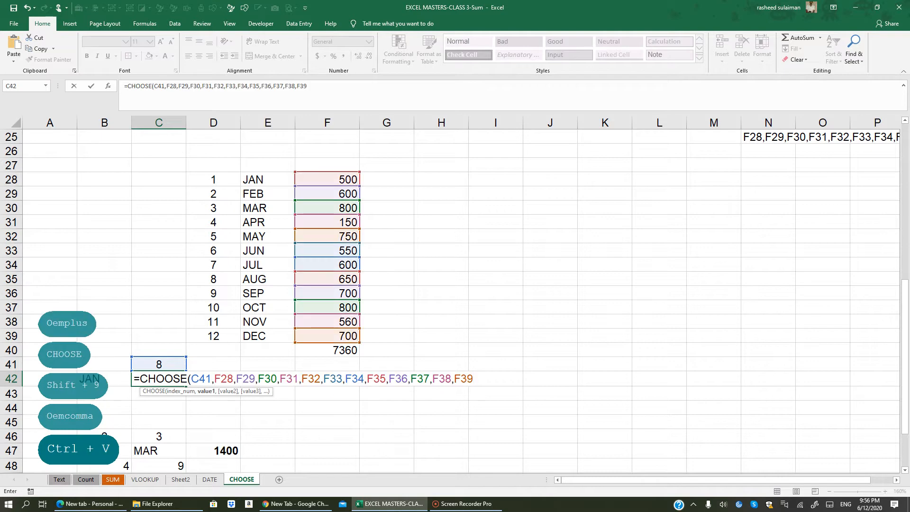
key(BackSpace)
key(BackSpace)
key(BackSpace)
key(BackSpace)
key(BackSpace)
key(BackSpace)
key(BackSpace)
key(BackSpace)
key(BackSpace)
key(BackSpace)
key(BackSpace)
key(BackSpace)
key(BackSpace)
key(BackSpace)
key(BackSpace)
key(BackSpace)
key(BackSpace)
key(BackSpace)
key(BackSpace)
key(BackSpace)
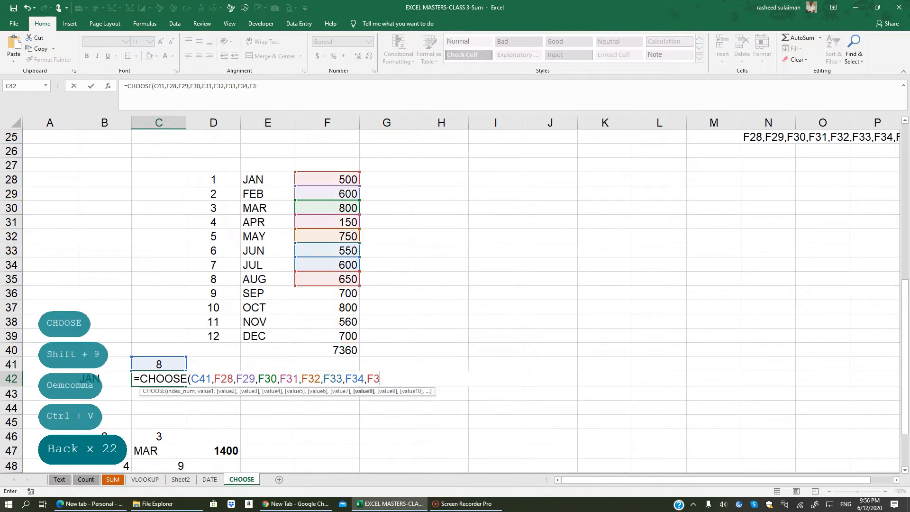
key(BackSpace)
key(BackSpace)
key(BackSpace)
key(BackSpace)
key(BackSpace)
key(BackSpace)
key(BackSpace)
key(BackSpace)
key(BackSpace)
key(BackSpace)
key(BackSpace)
key(BackSpace)
key(BackSpace)
key(BackSpace)
key(BackSpace)
key(BackSpace)
key(BackSpace)
key(BackSpace)
key(BackSpace)
key(BackSpace)
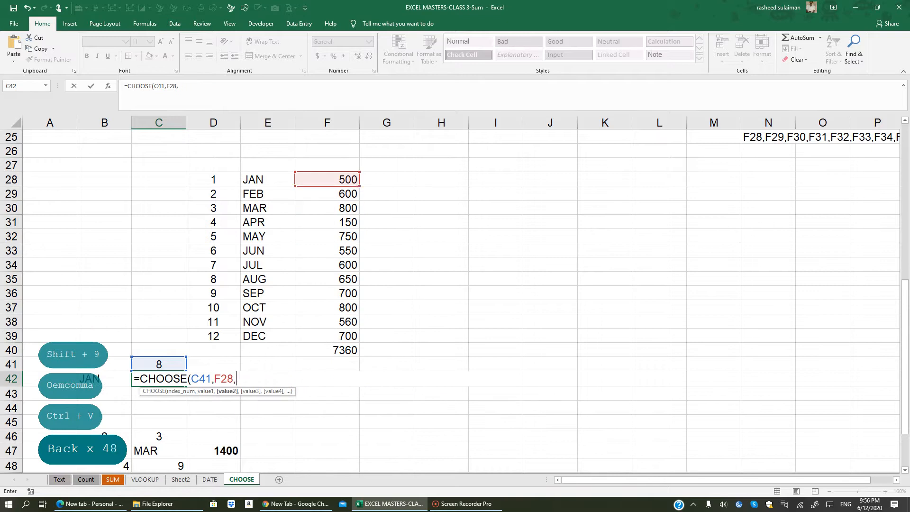
key(BackSpace)
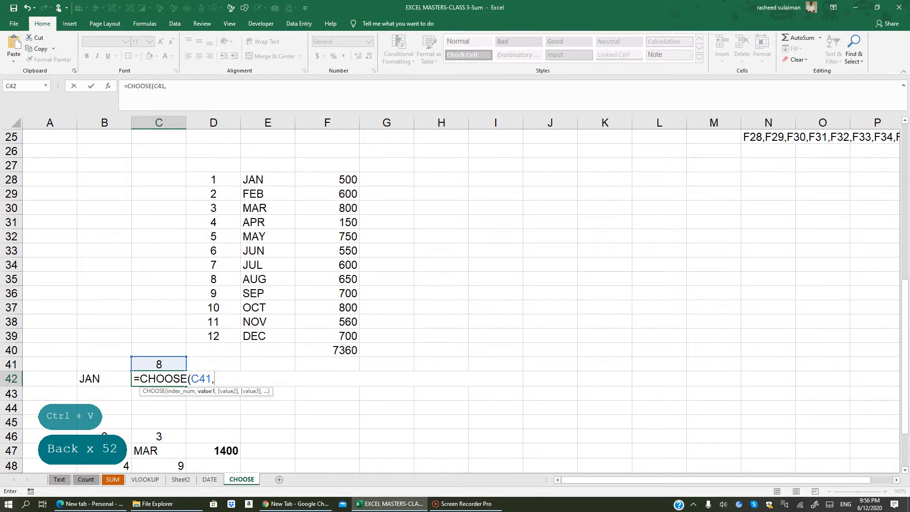
- Complete C42's formula as =CHOOSE(C41,E28)
text(E28))
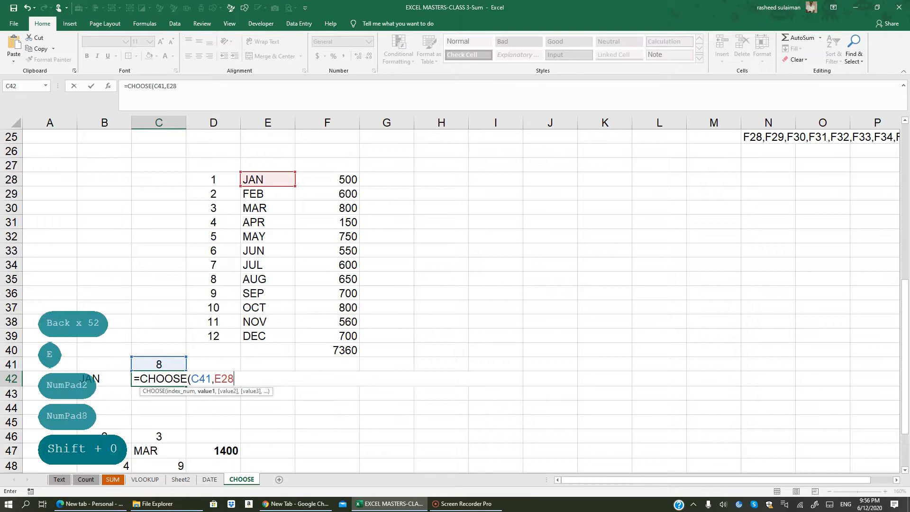
key(Return)
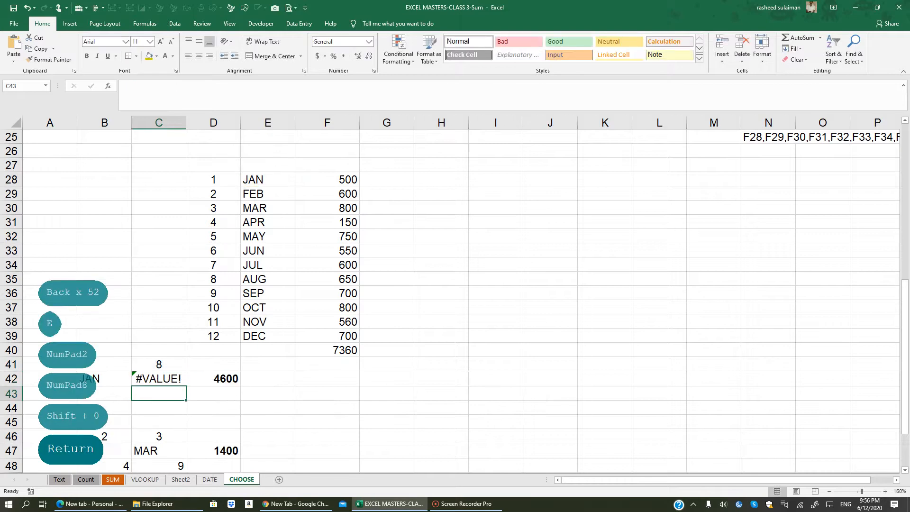
- Change the reference text in M12 to E28 and fill the series down through M23
scroll(454, 294, up, 8)
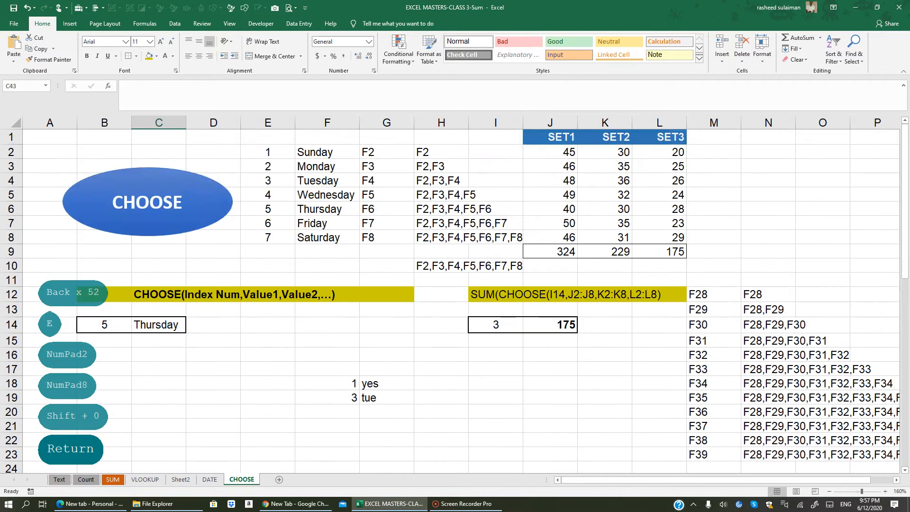
scroll(455, 293, down, 2)
click(713, 207)
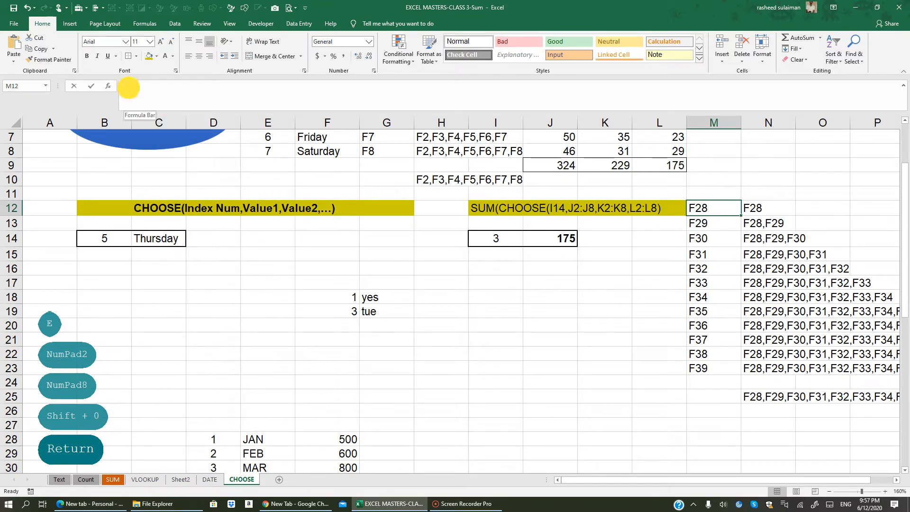
click(126, 86)
key(BackSpace)
text(E)
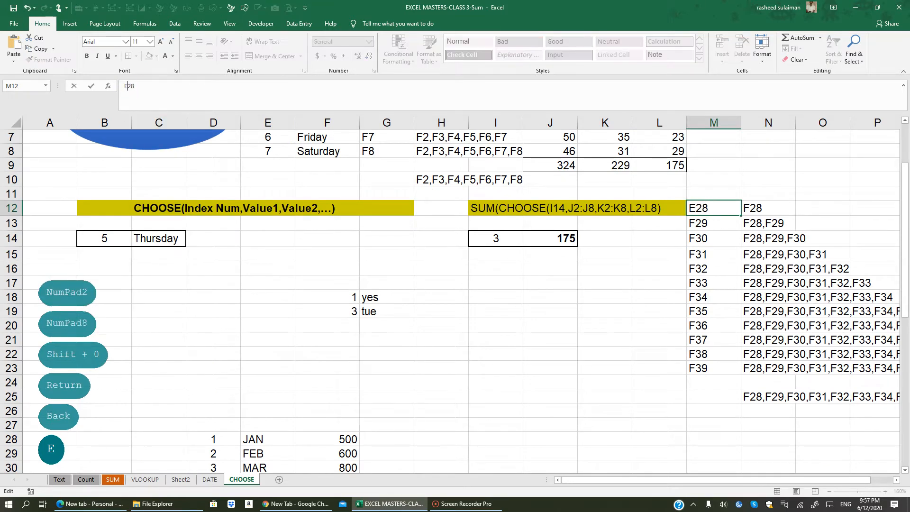
key(Return)
click(710, 209)
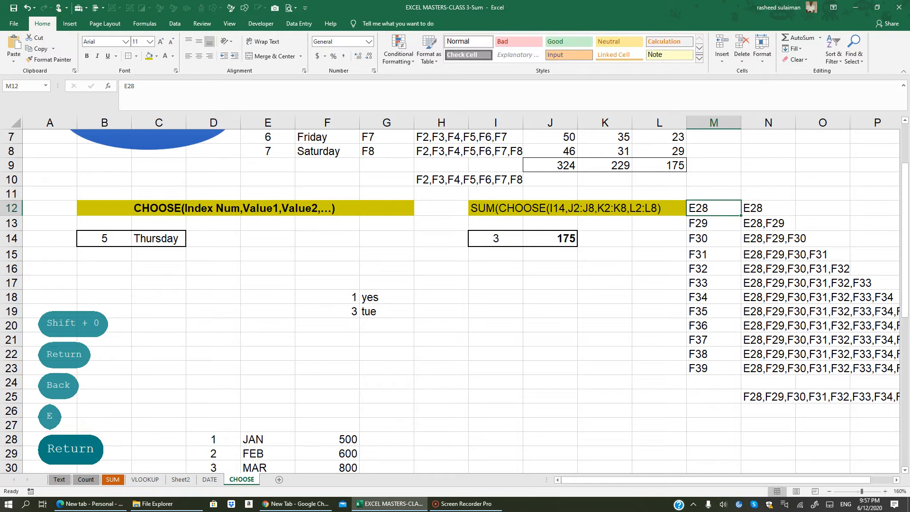
drag(732, 261, 732, 370)
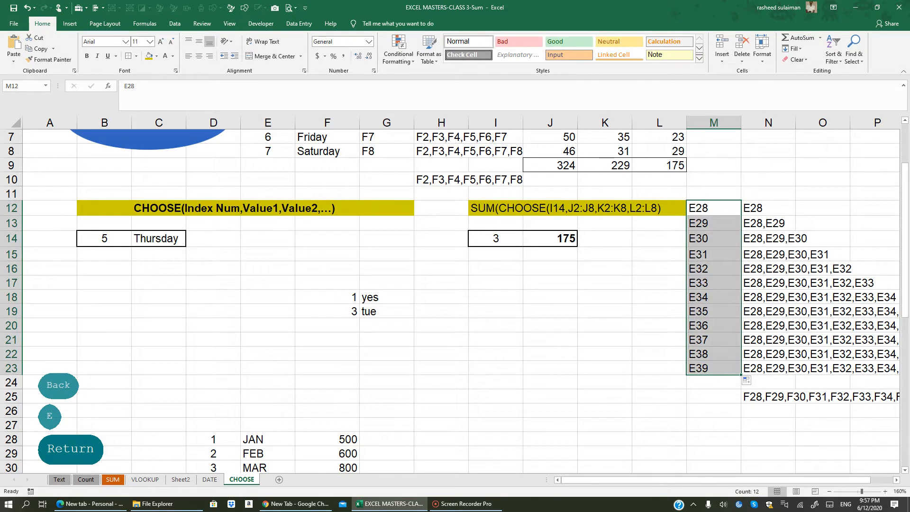
- Copy the joined reference list in N23 and paste it into N25 as values only
click(790, 368)
key(ctrl+c)
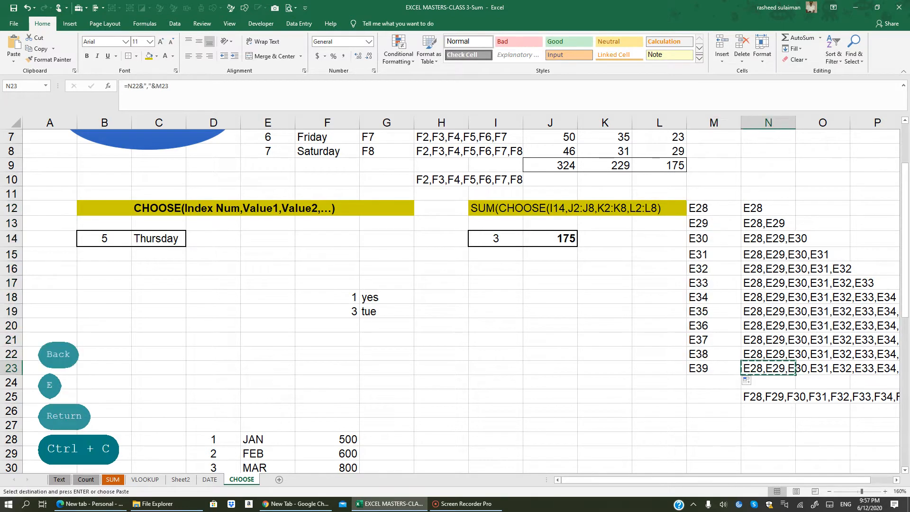
right_click(756, 397)
click(792, 225)
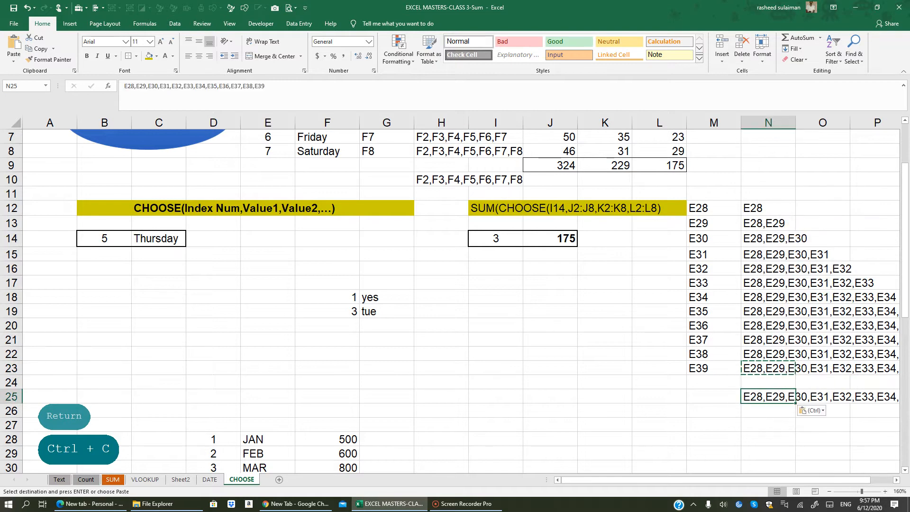
- Copy the E28 through E39 list text from N25 and replace E28 in C42's CHOOSE formula with it
drag(270, 86, 118, 79)
key(ctrl+c)
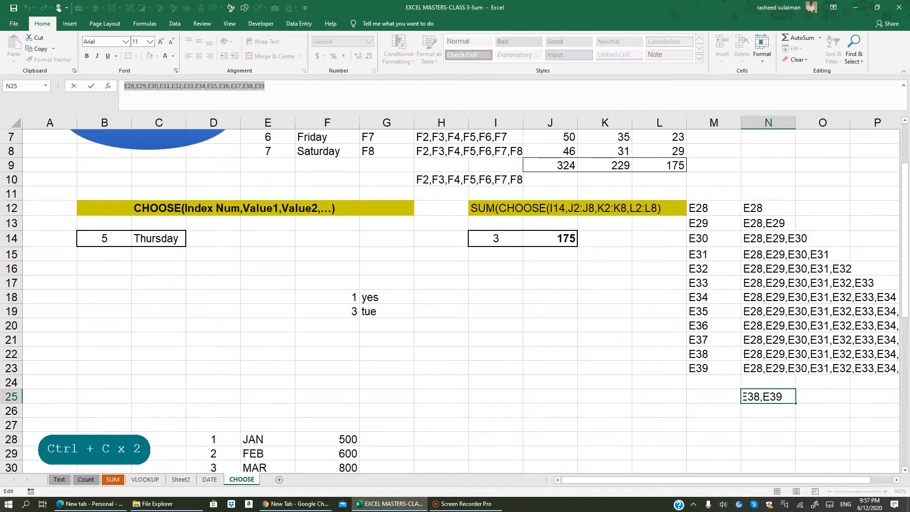
scroll(455, 293, down, 1)
scroll(455, 294, down, 9)
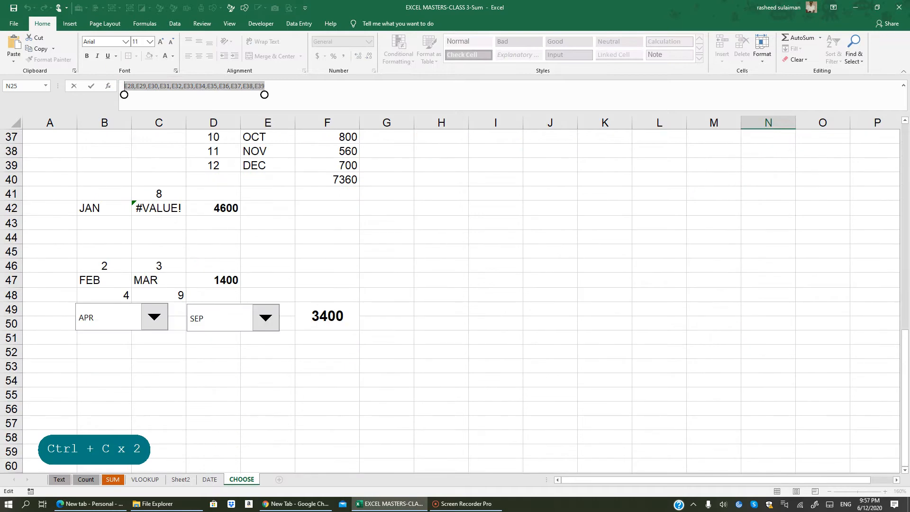
key(Return)
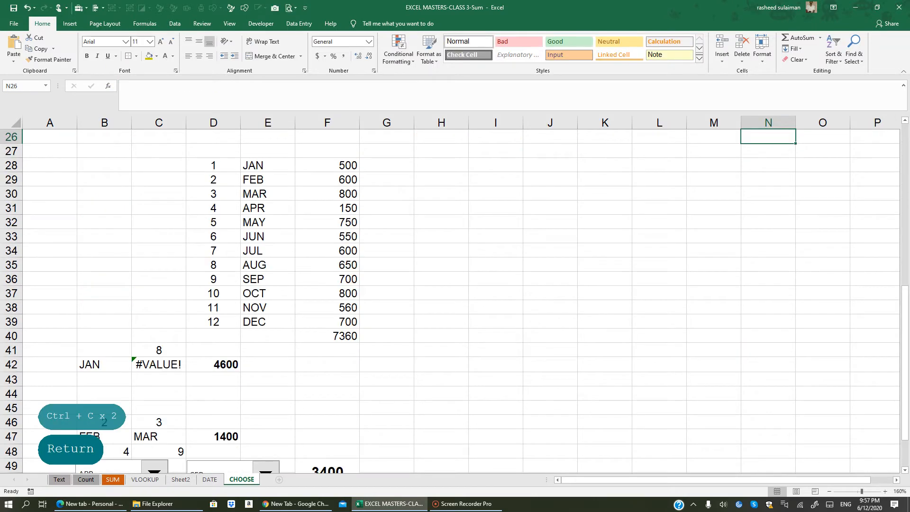
click(158, 364)
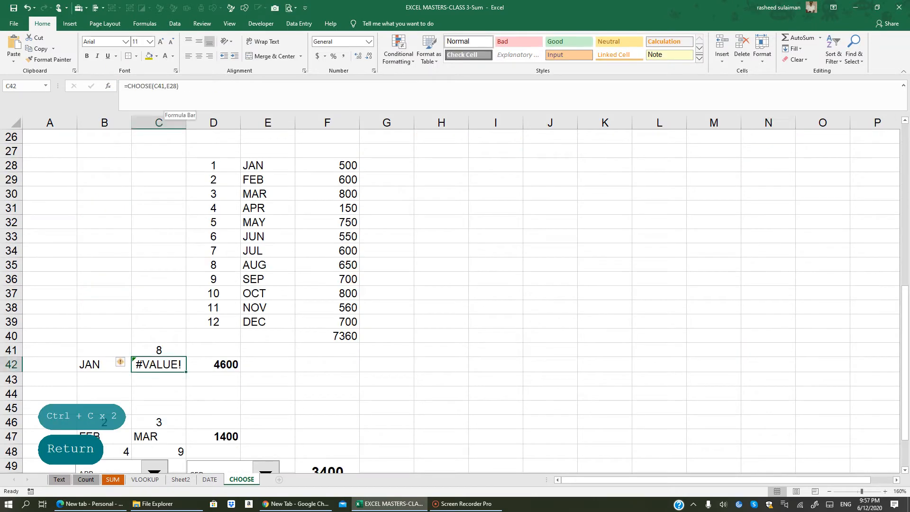
click(175, 86)
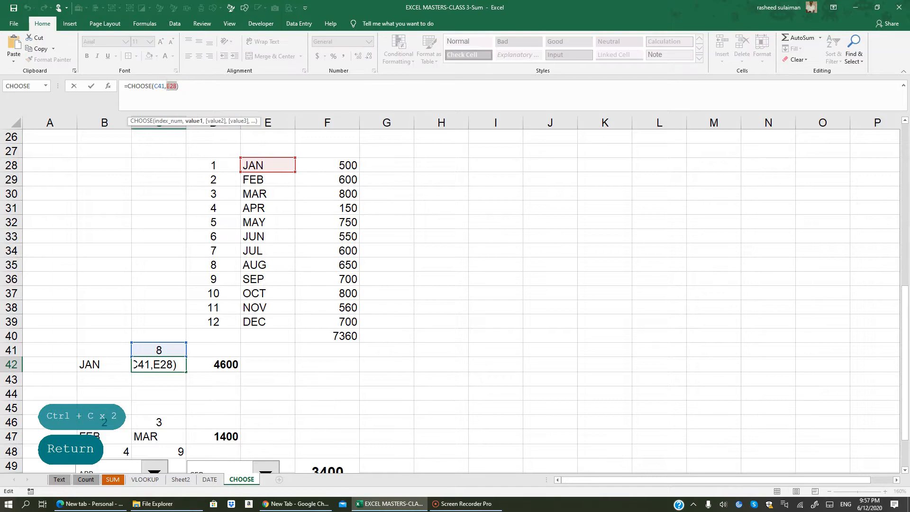
key(ctrl+v)
key(Return)
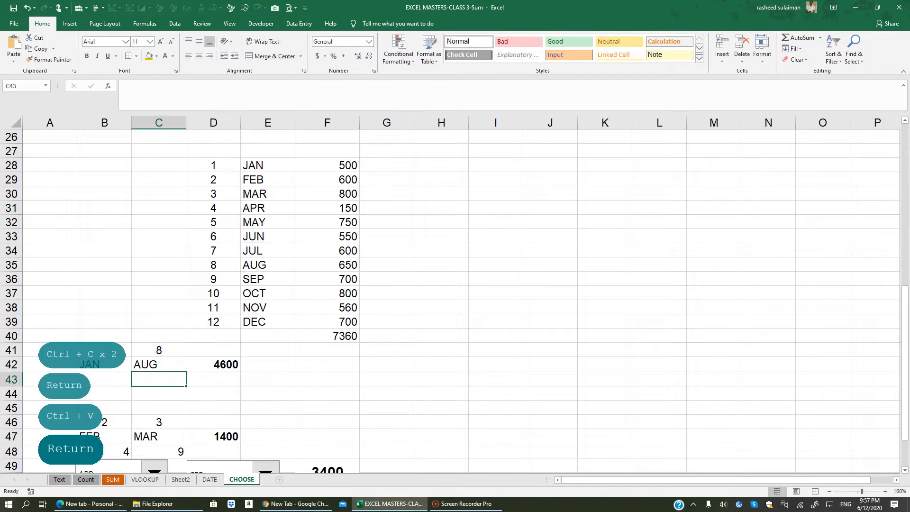
- Set the index number in C41 to 3 and review the total in D42 and the month cells B42 and C42
click(159, 350)
text(3)
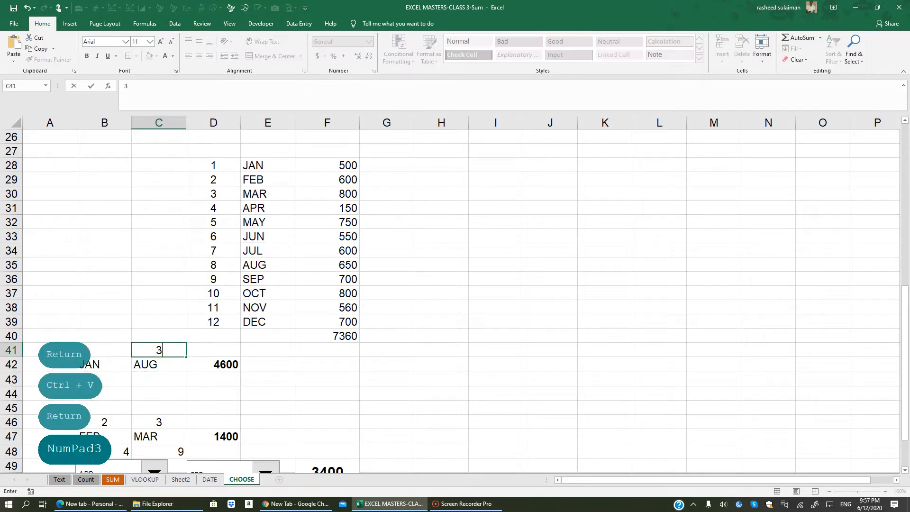
click(327, 408)
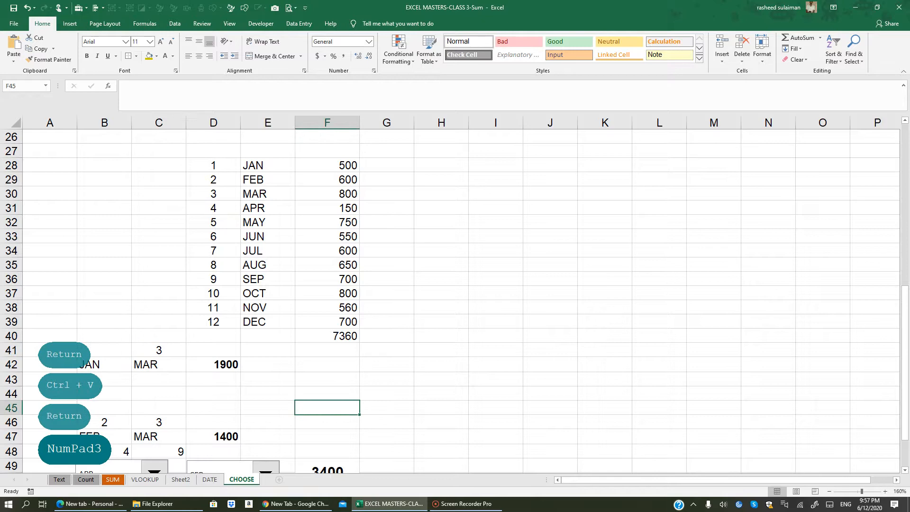
click(213, 364)
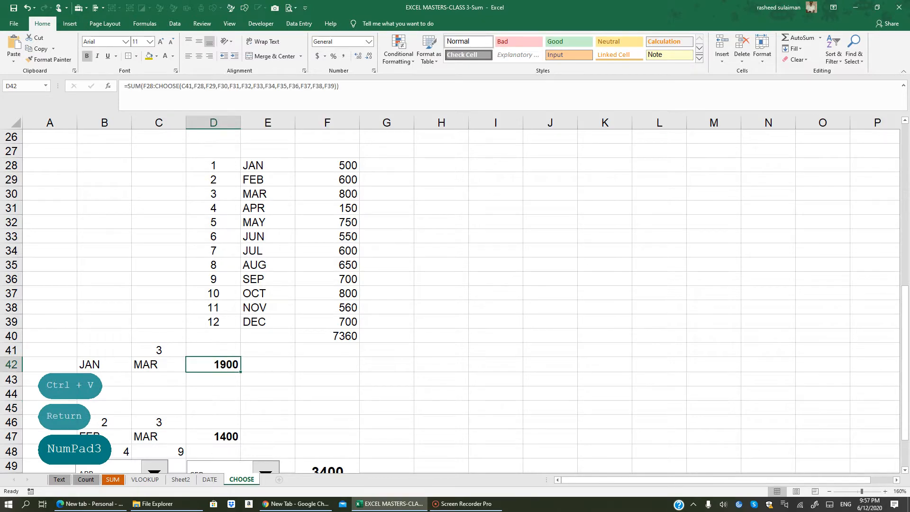
click(104, 364)
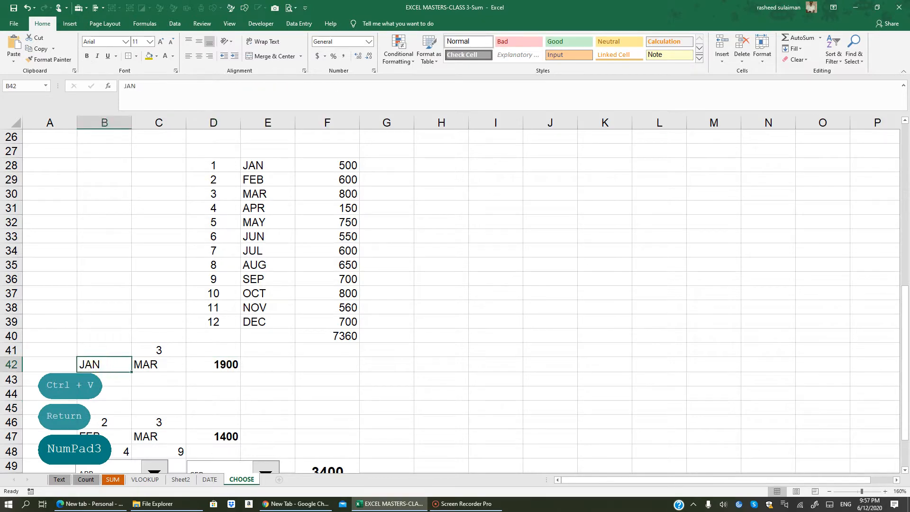
click(152, 365)
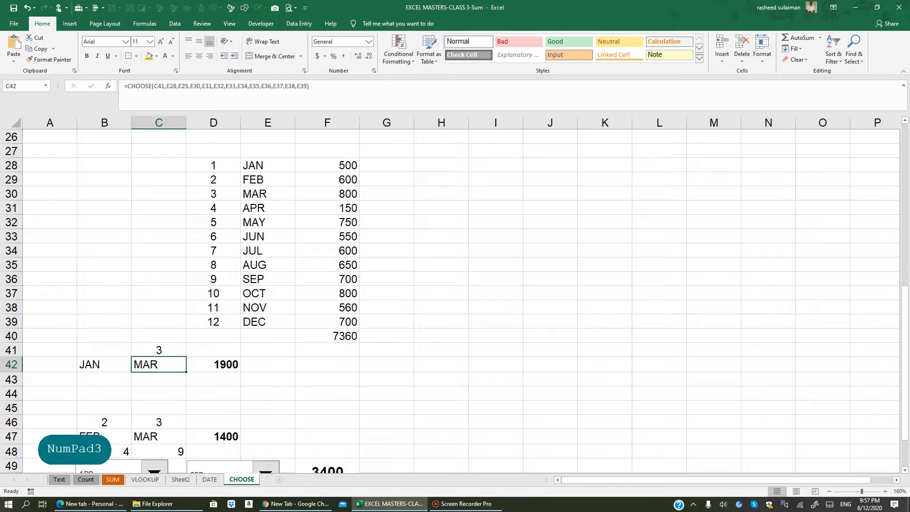
- Set the index number in C41 to 5 and select the January to May amounts in F28:F32 to check their sum
click(162, 350)
text(5)
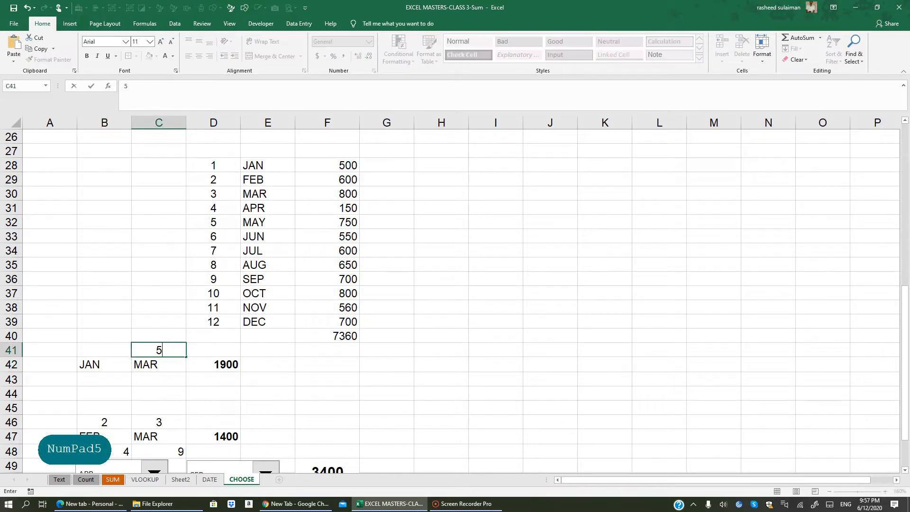
click(304, 406)
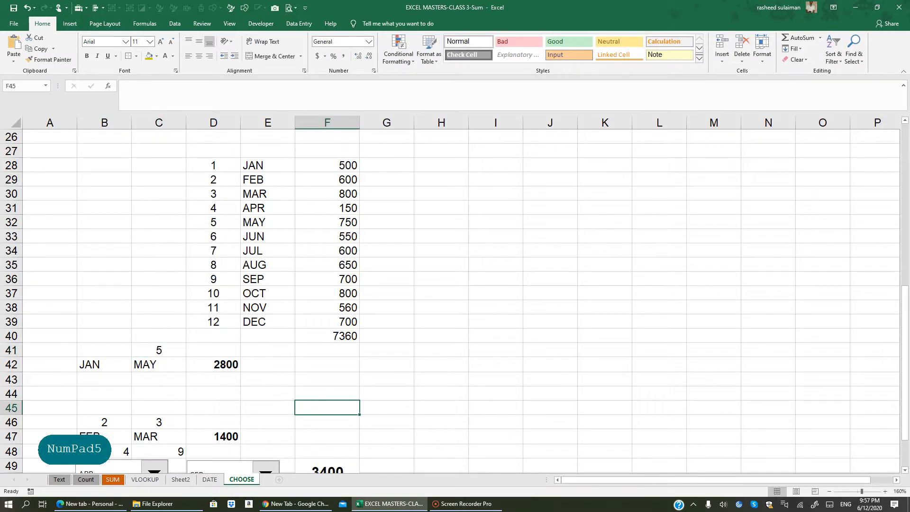
drag(346, 165, 345, 224)
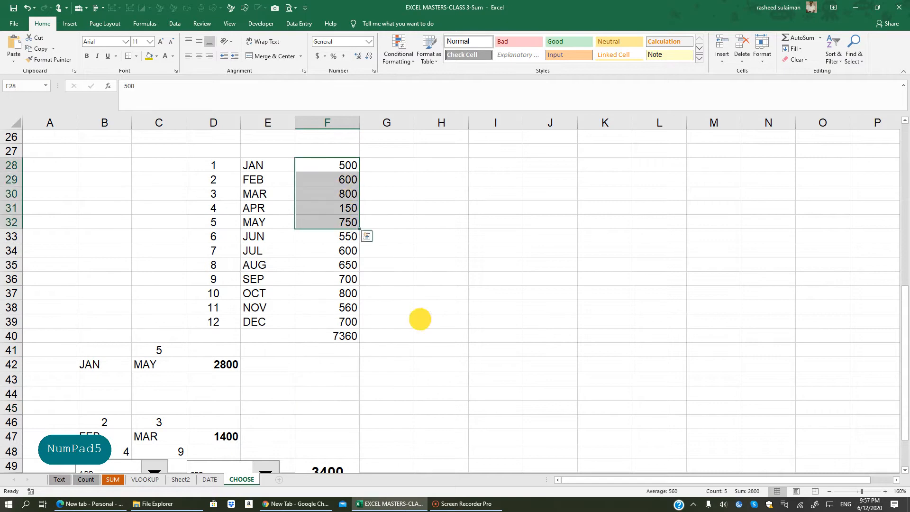
- Review the month cells B42 and C42 with their index in C41, and compare the CHOOSE formulas in B47 and C47
scroll(450, 298, down, 2)
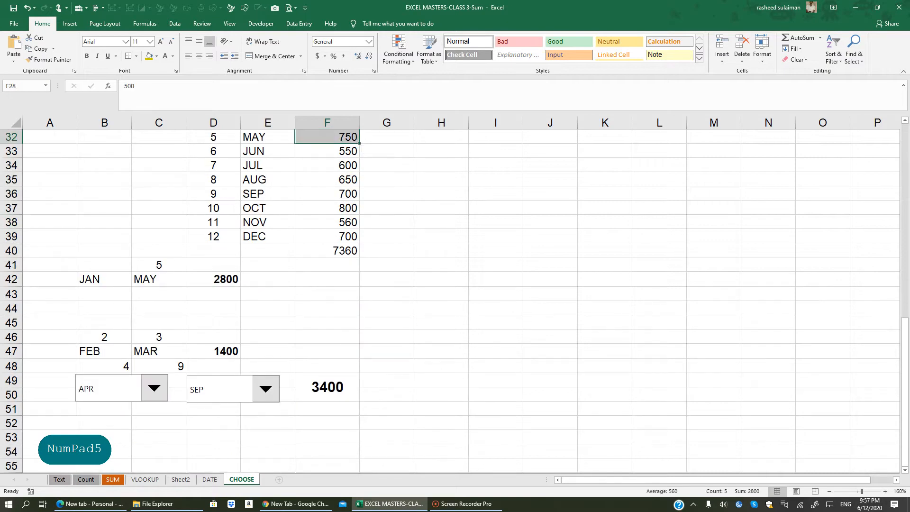
scroll(450, 298, up, 5)
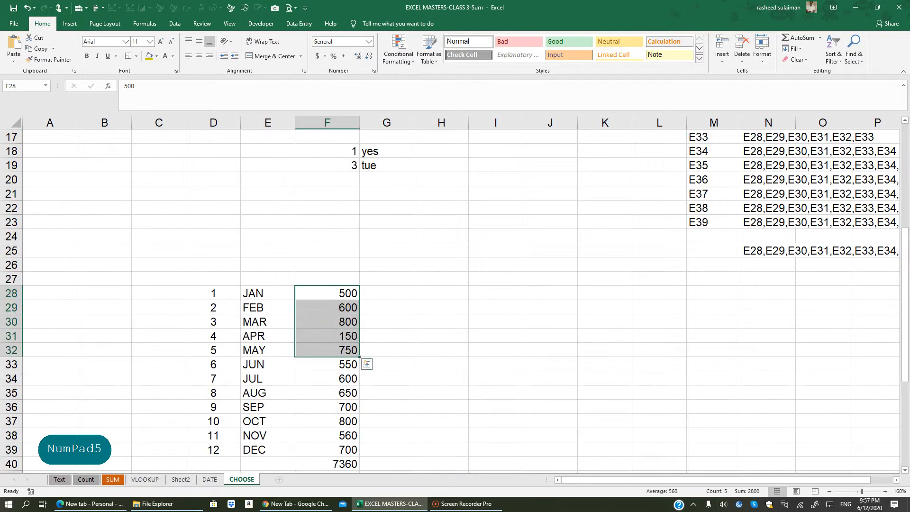
scroll(450, 298, down, 5)
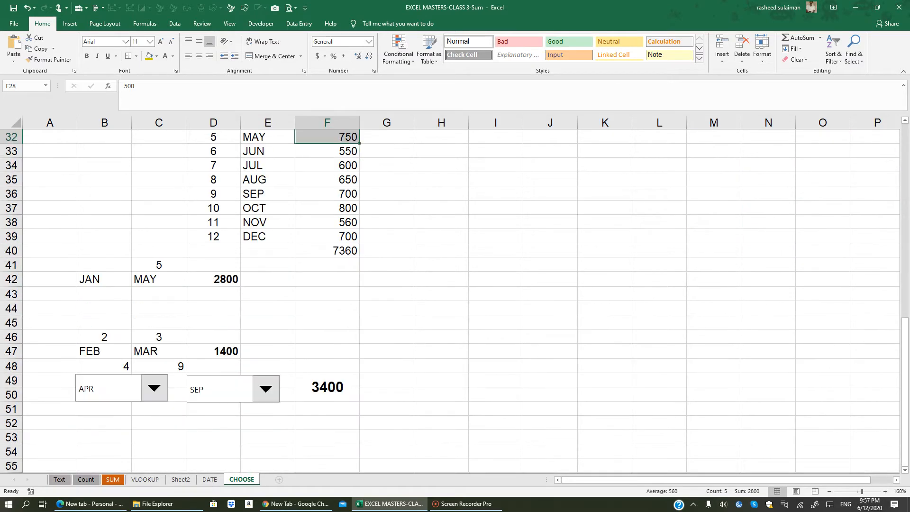
click(95, 279)
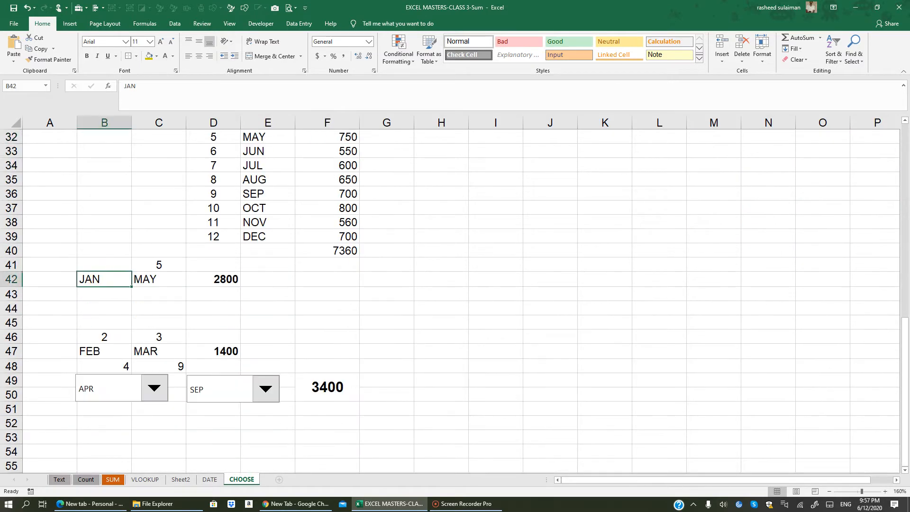
click(154, 279)
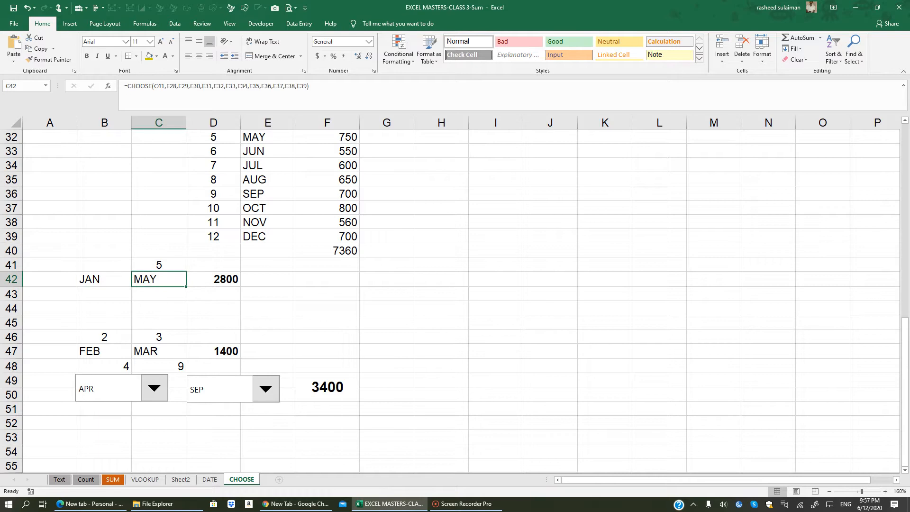
click(161, 265)
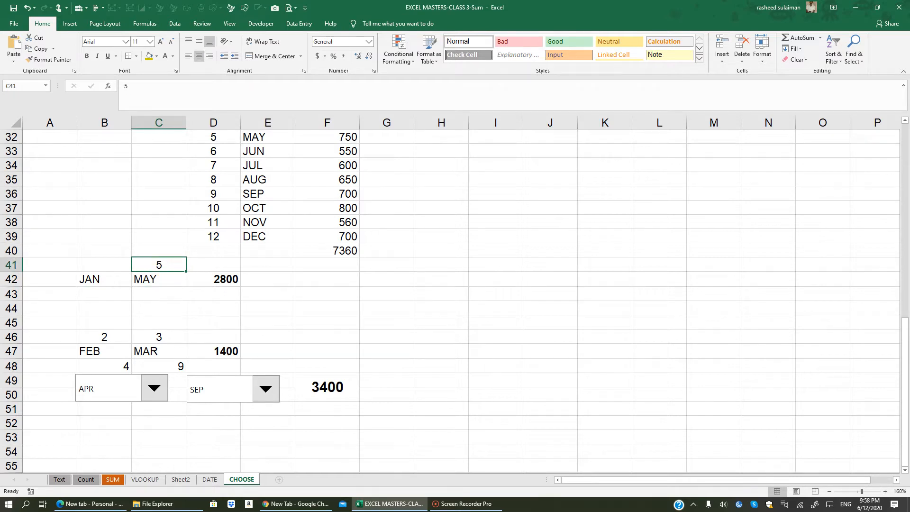
click(100, 350)
click(156, 351)
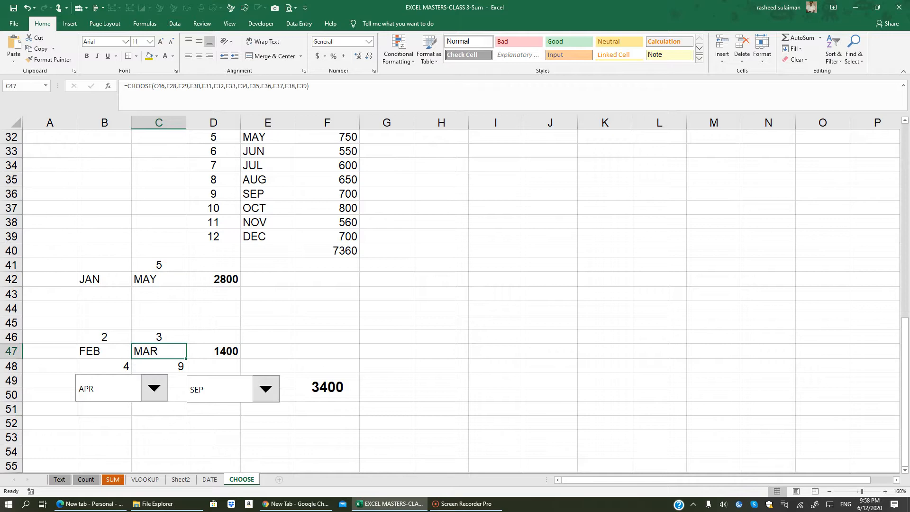
click(108, 352)
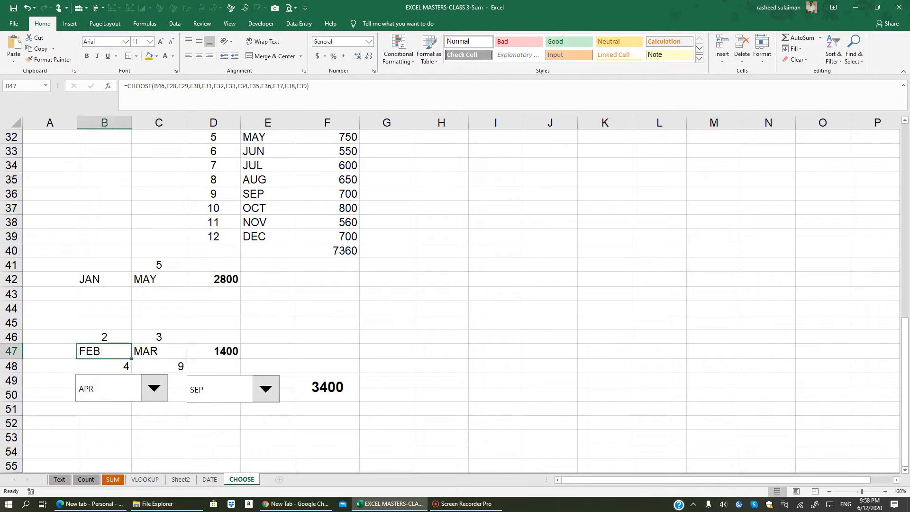
- Set the start index in B46 to 1 and the end index in C46 to 5, and compare the formulas in D42 and D47
click(105, 336)
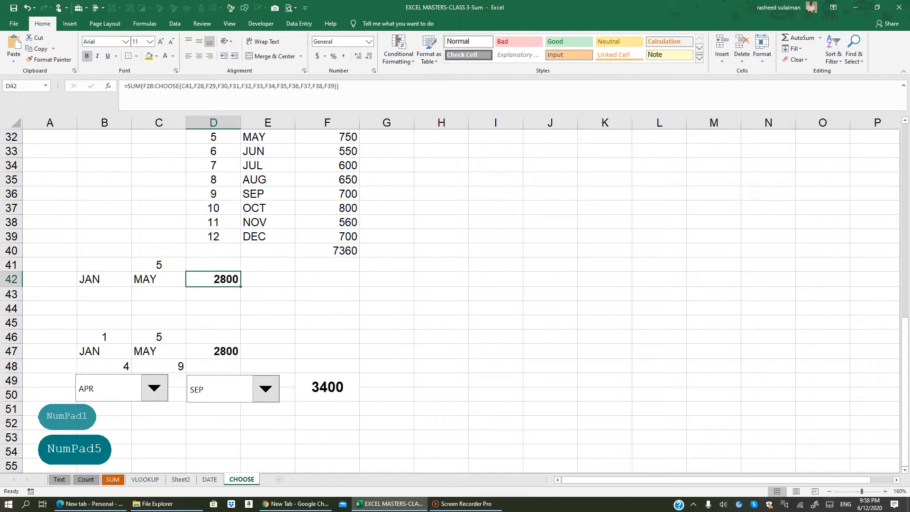
click(213, 351)
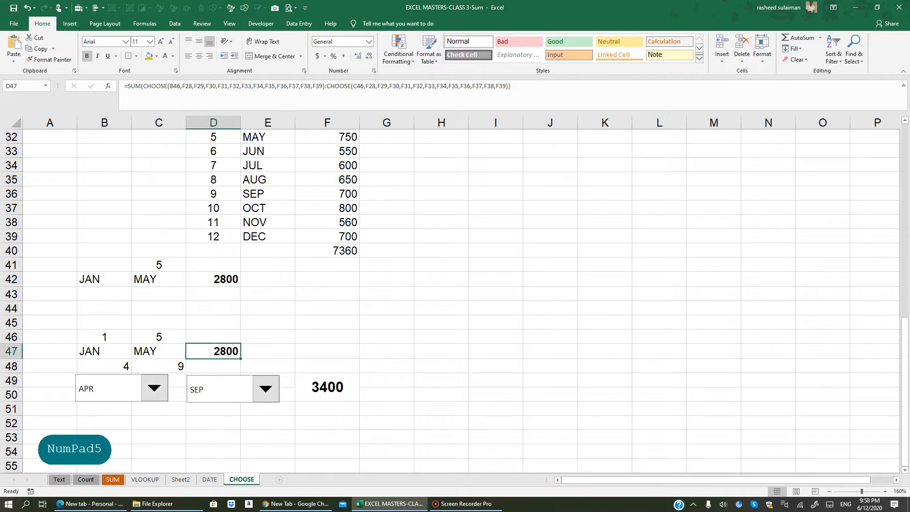
click(221, 280)
click(219, 351)
click(92, 350)
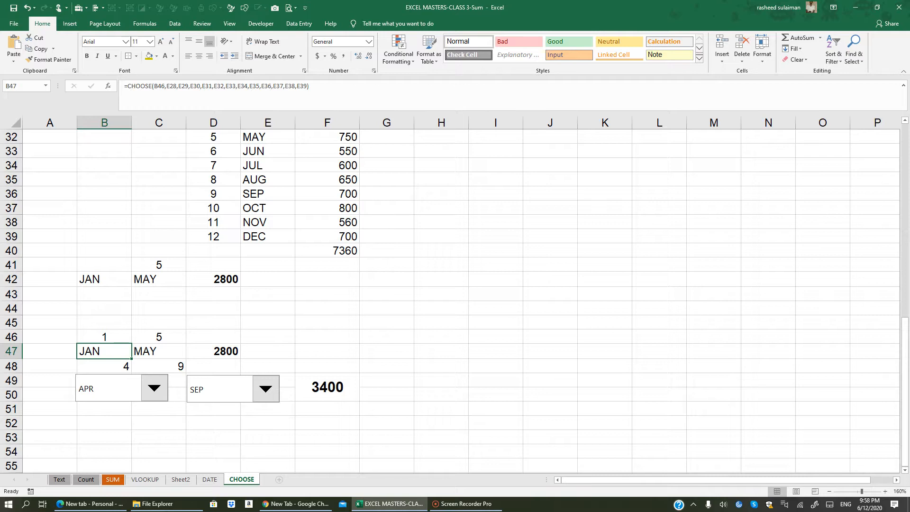
click(149, 351)
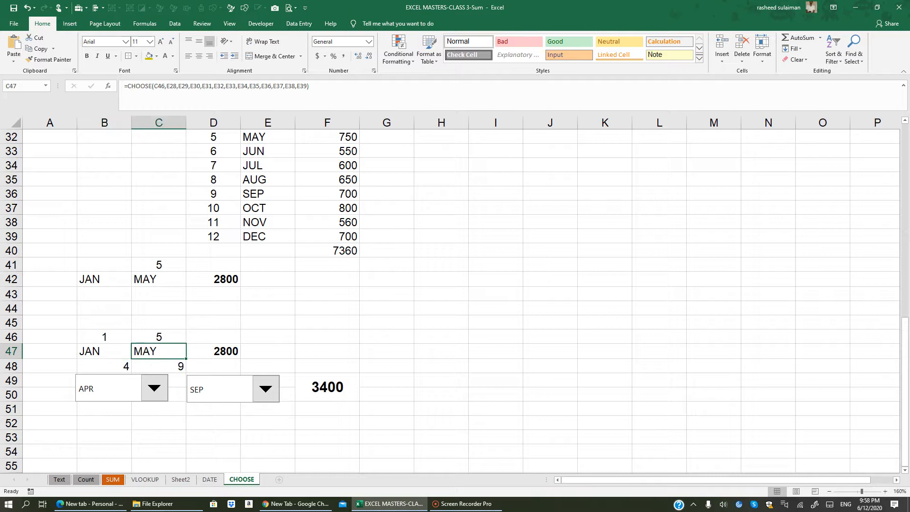
- Clear D47 and copy the full SUM and CHOOSE formula text from D42 into it
click(217, 350)
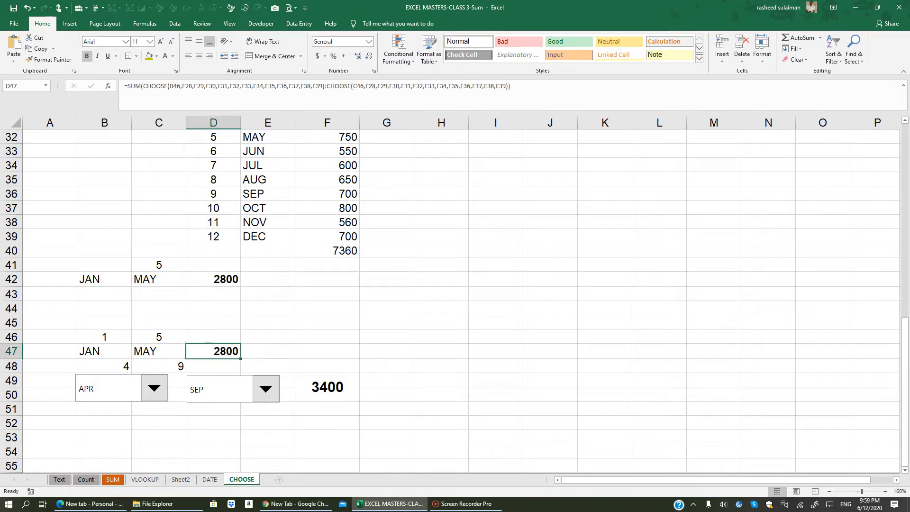
key(Delete)
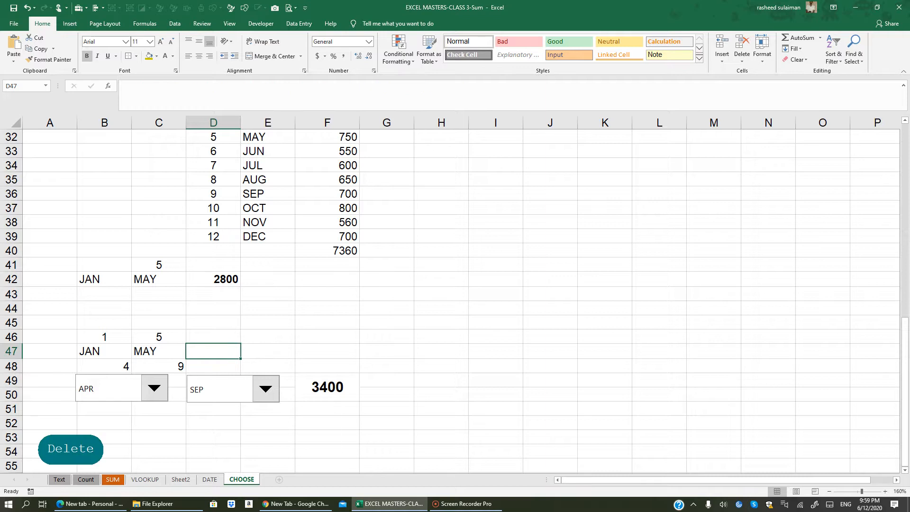
click(213, 279)
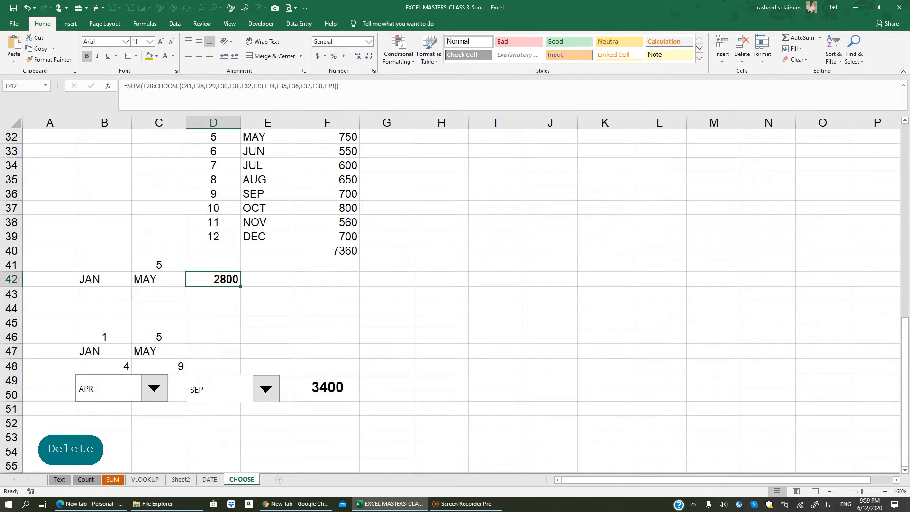
drag(125, 86, 349, 81)
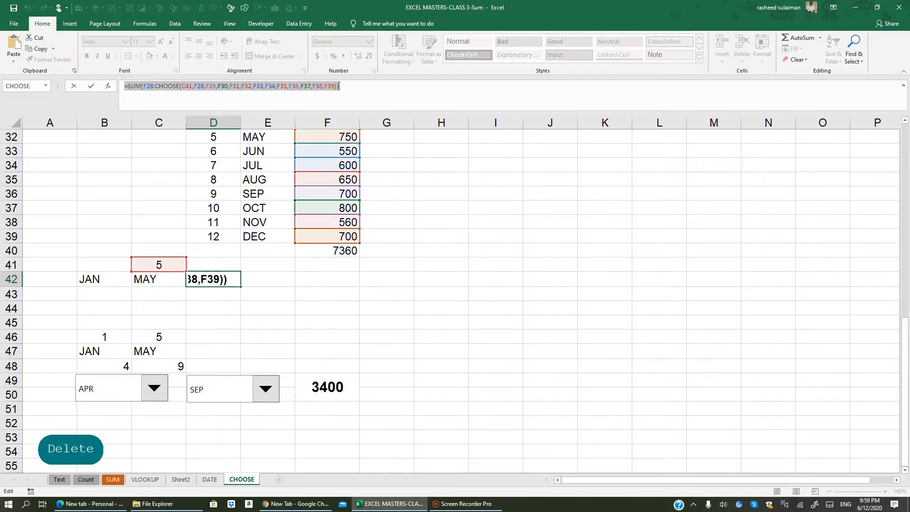
key(ctrl+c)
key(Return)
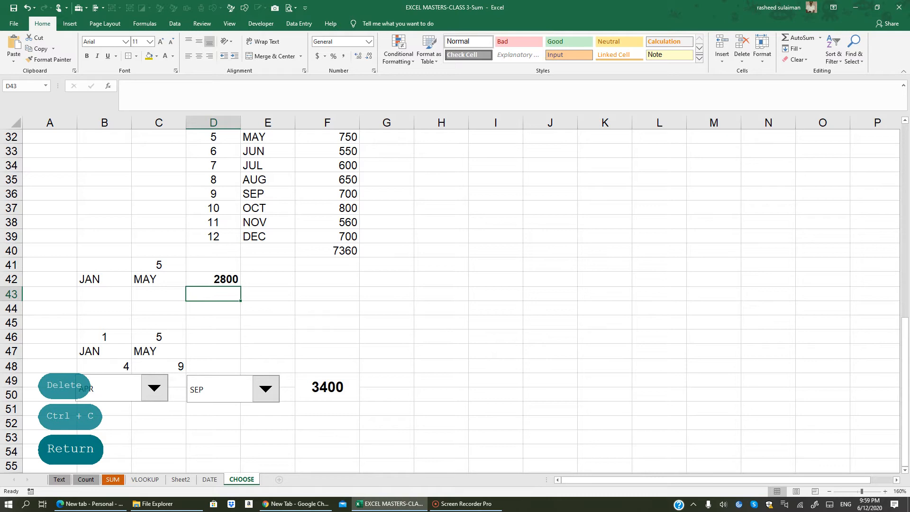
click(219, 348)
key(ctrl+v)
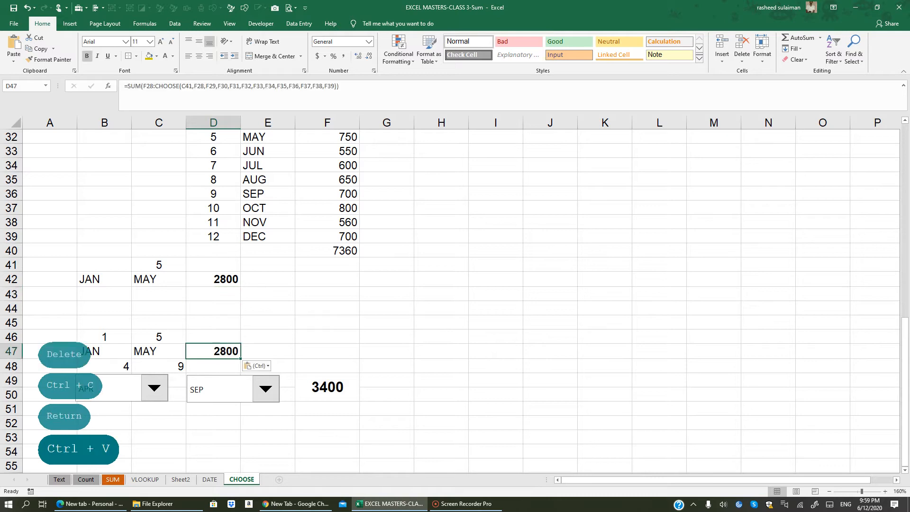
- Remove the equals sign from D47 to show its formula as text, and review its start cell F28 and index cell C41
click(127, 86)
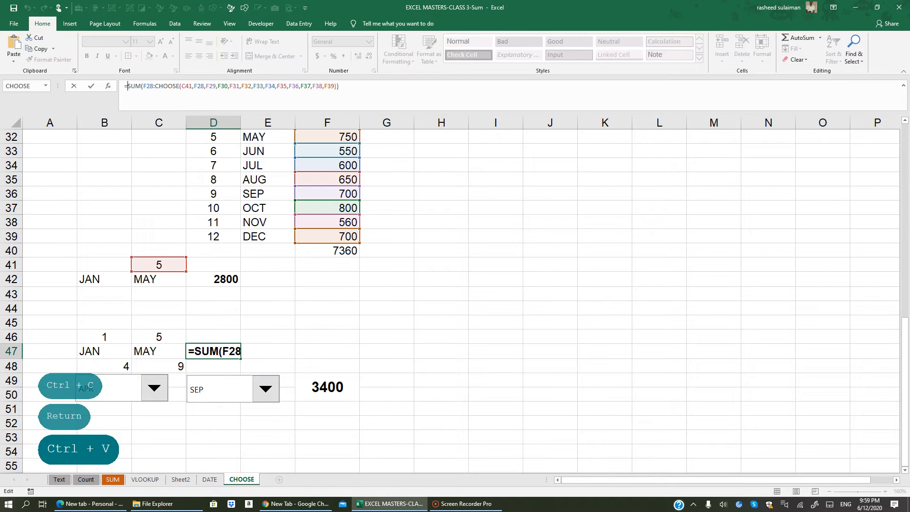
key(BackSpace)
key(Return)
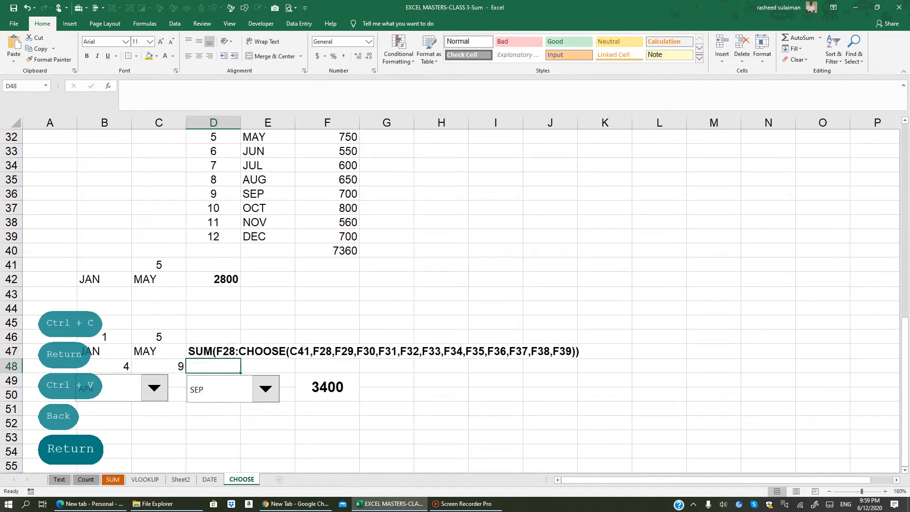
click(213, 351)
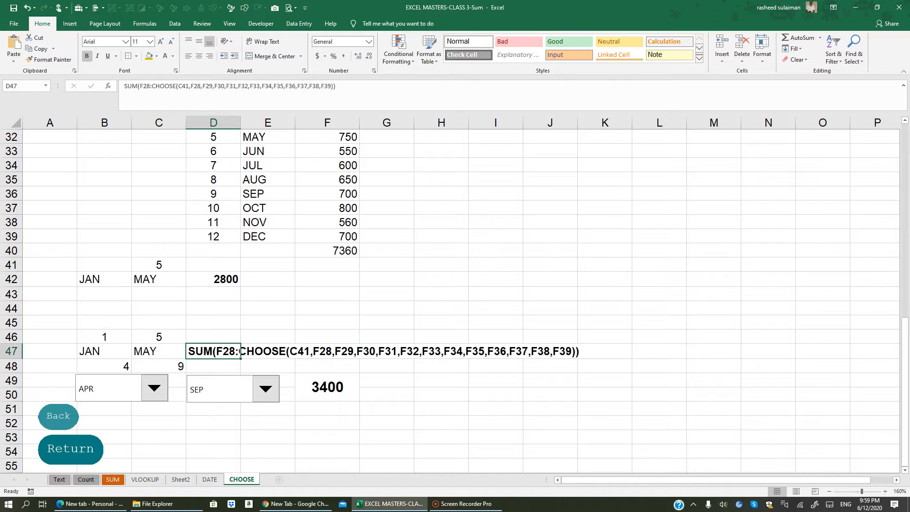
scroll(349, 237, up, 2)
click(349, 163)
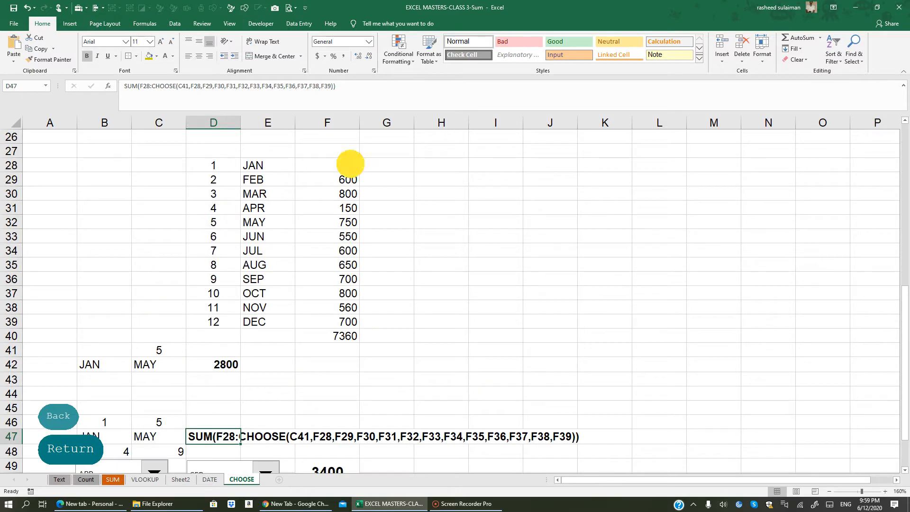
scroll(454, 293, down, 1)
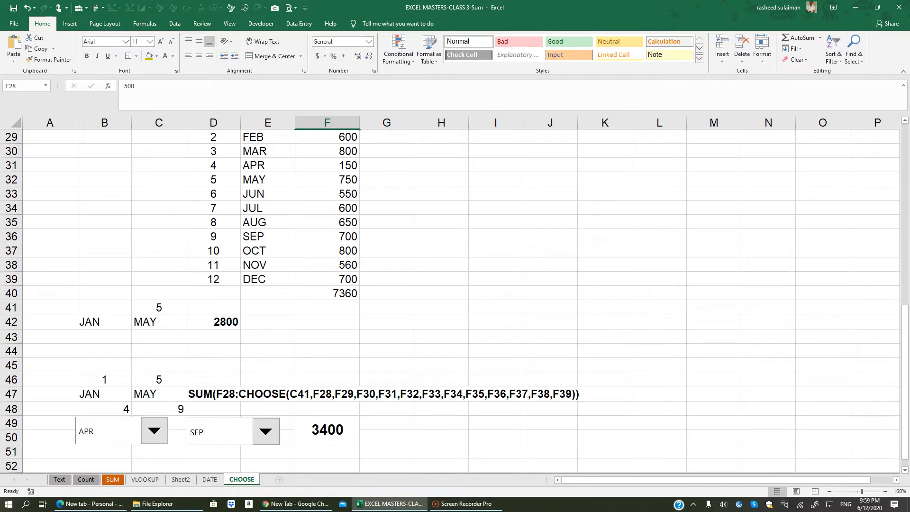
click(152, 307)
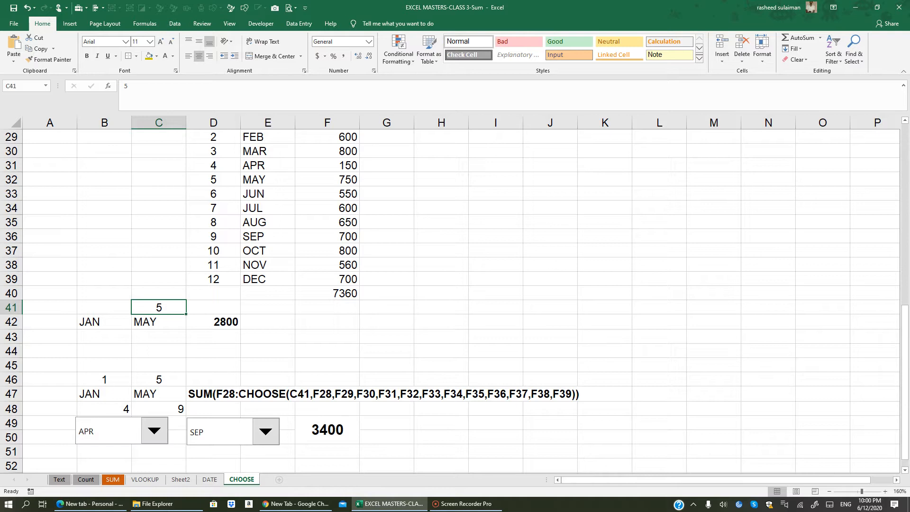
- Copy the CHOOSE(C41,F28,…,F39) part of D47's text and replace the range start F28 before the colon with it
click(213, 393)
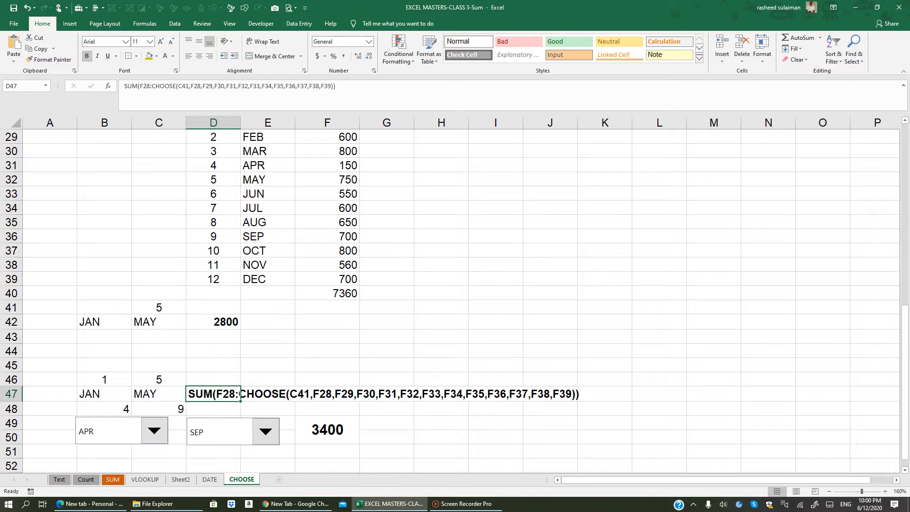
drag(152, 85, 332, 89)
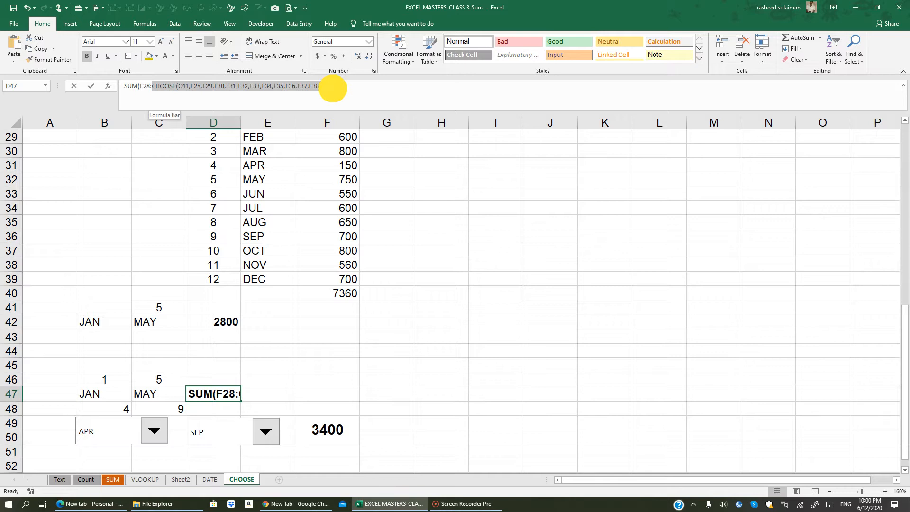
key(shift+Right)
key(ctrl+c)
key(Return)
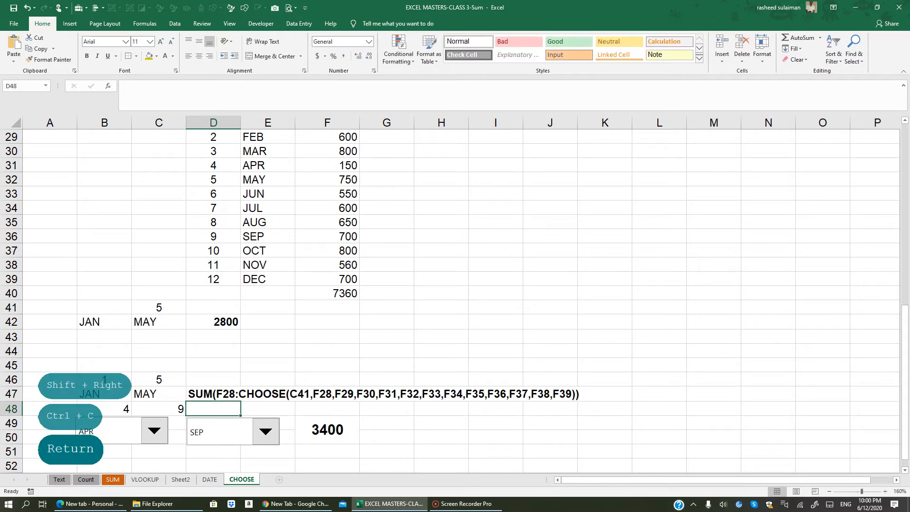
click(214, 394)
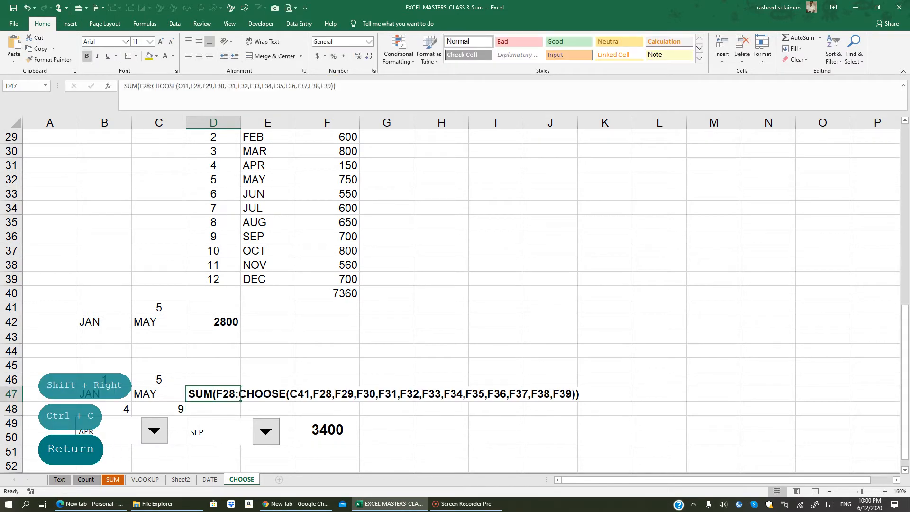
double_click(145, 86)
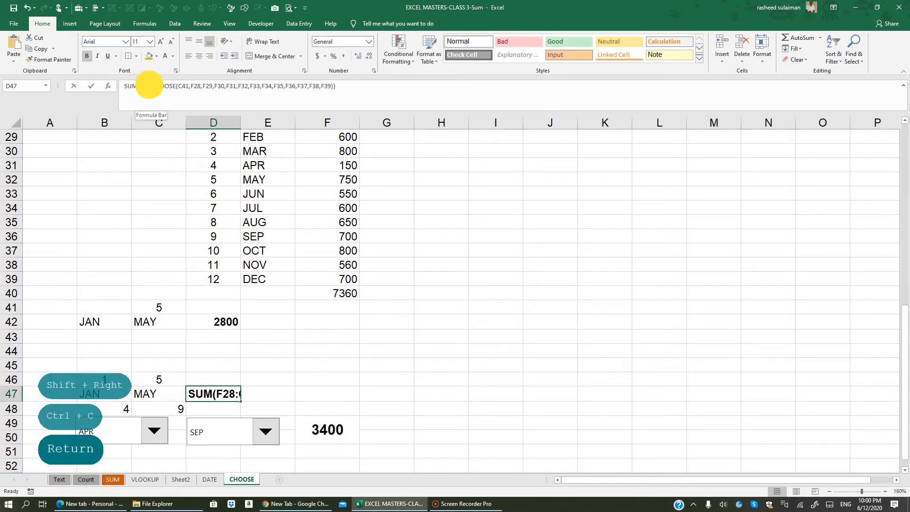
key(ctrl+v)
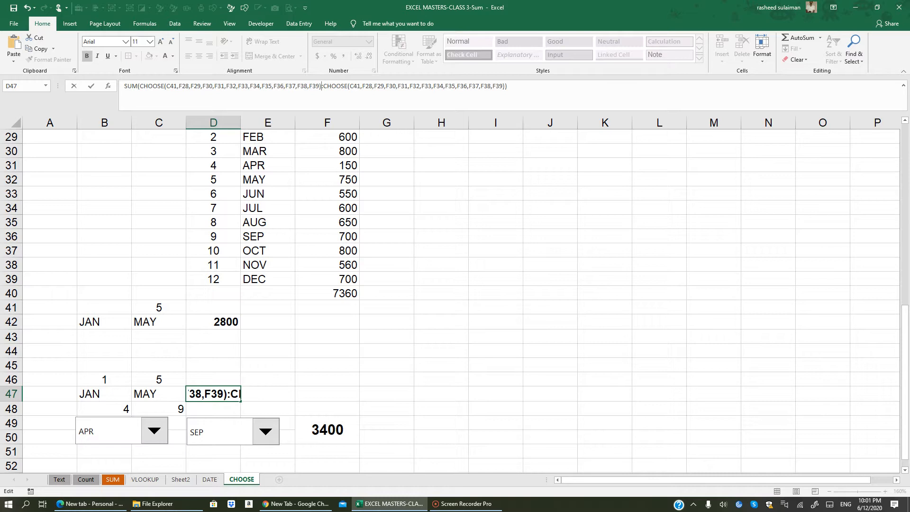
- Change the index reference of the first CHOOSE in D47's formula text from C41 to B46
click(167, 86)
key(BackSpace)
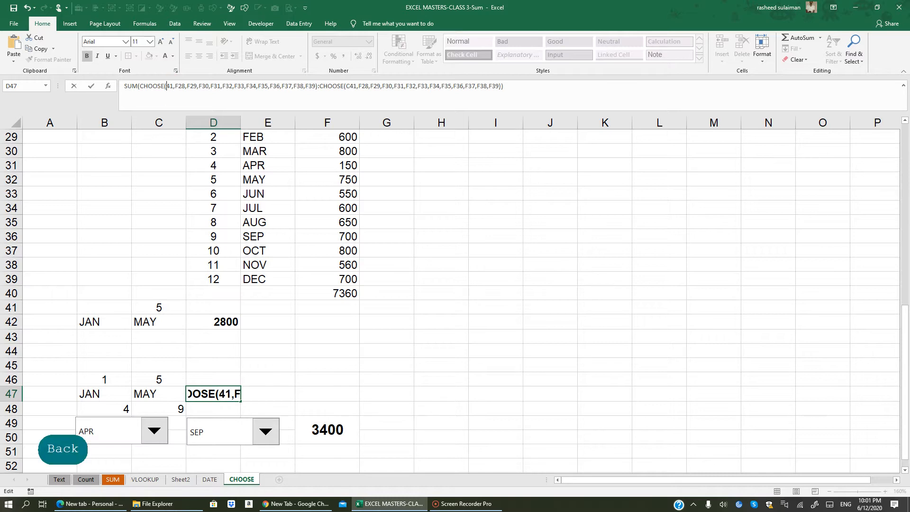
text(B)
key(Delete)
key(Delete)
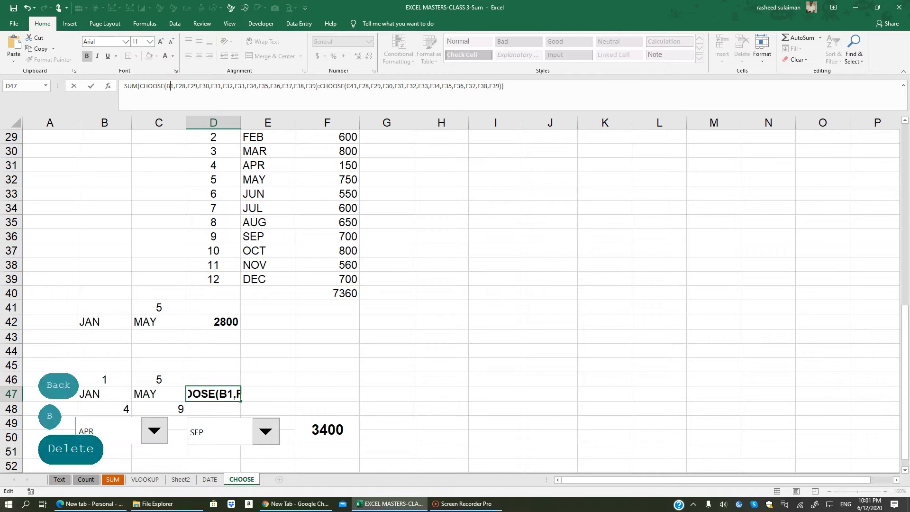
text(46)
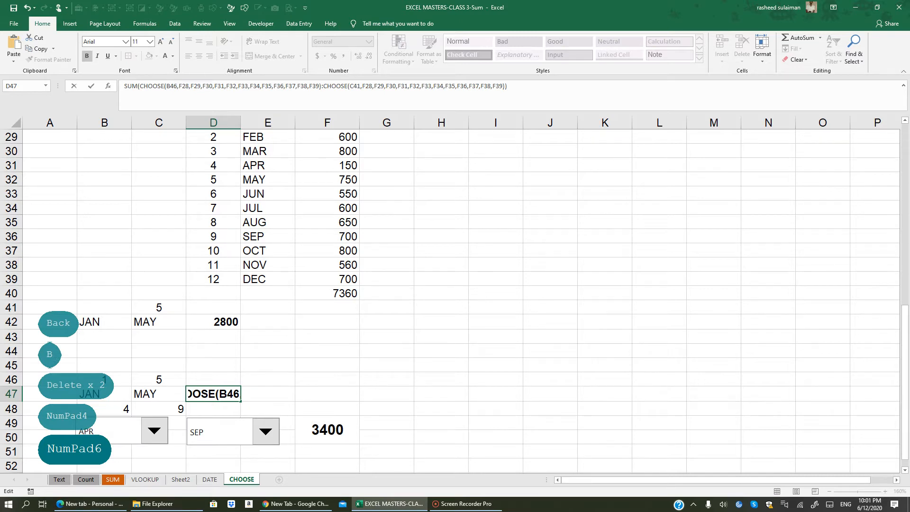
- Change the second CHOOSE's index in D47 to C46 and restore the leading equals sign so the text calculates as a formula
click(357, 86)
key(Delete)
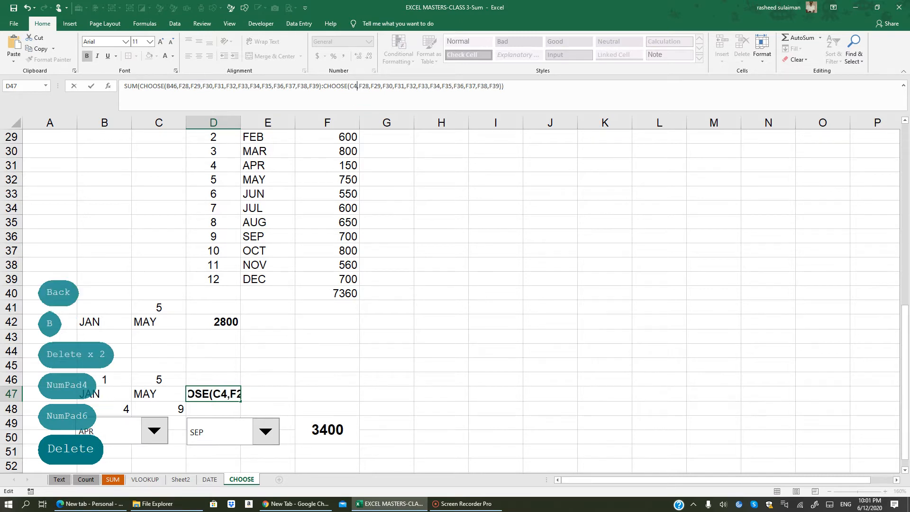
text(6)
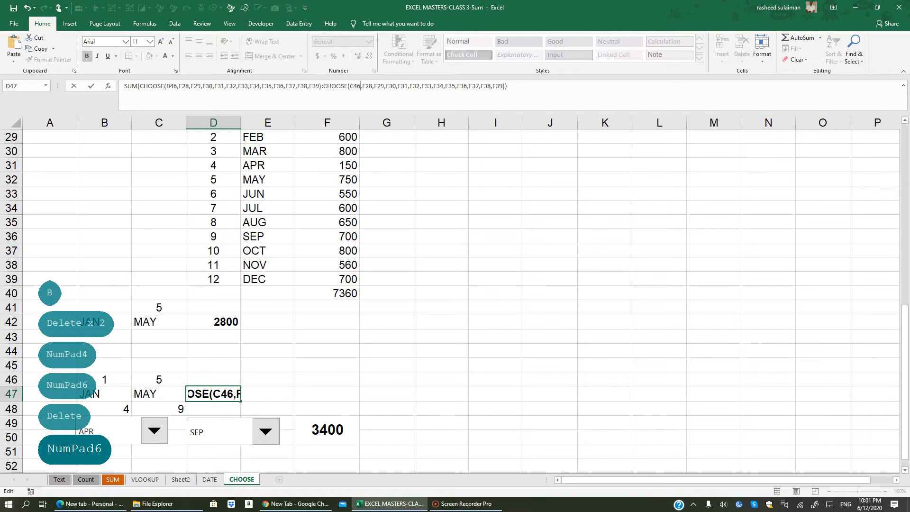
click(124, 85)
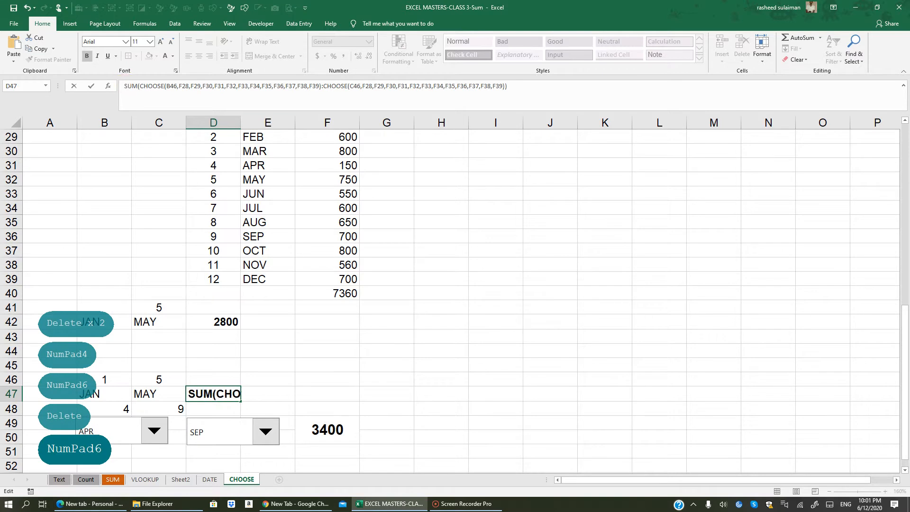
text(=)
key(Return)
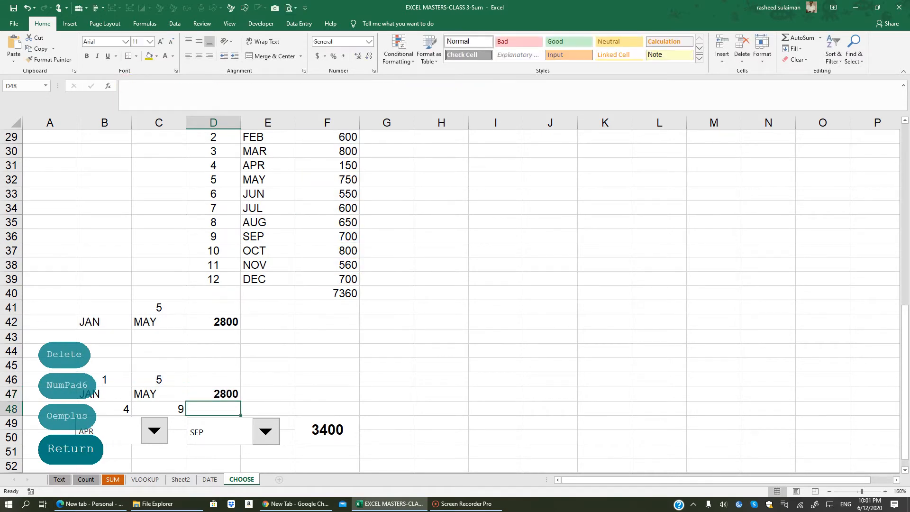
click(243, 392)
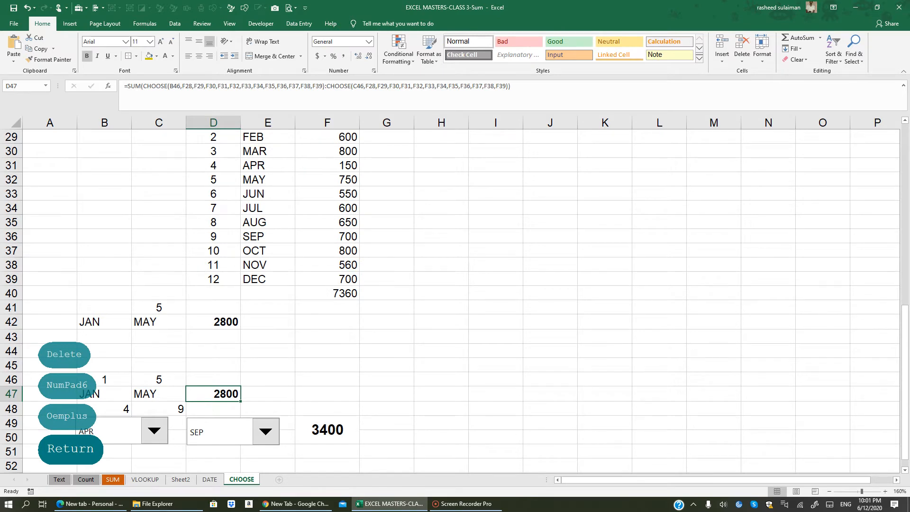
- Set the end index in C46 to 6 and check D47 against the sum of the January to June amounts in F28:F33
click(159, 381)
text(6)
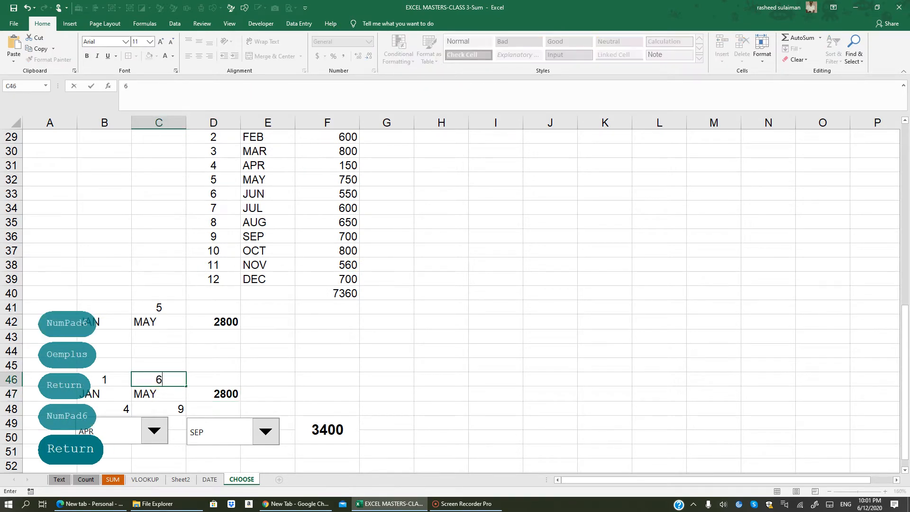
key(Return)
scroll(454, 293, up, 1)
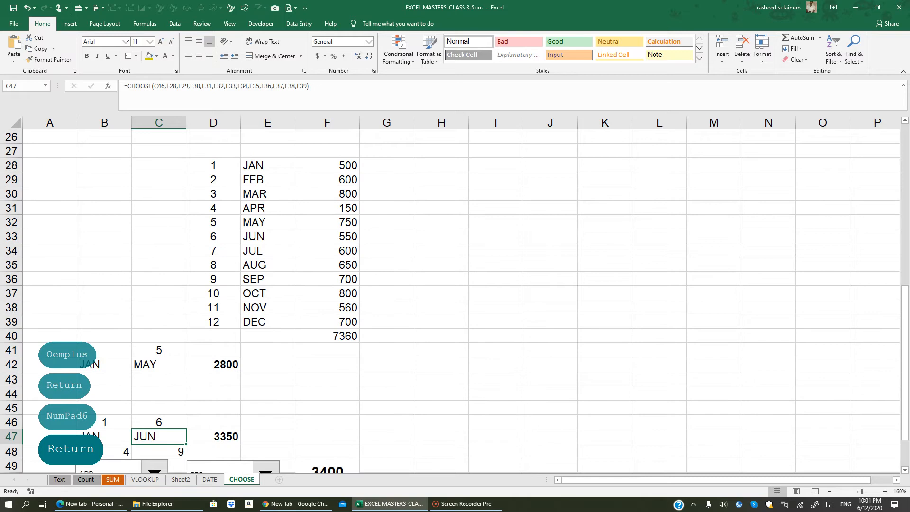
drag(348, 166, 347, 237)
scroll(476, 339, down, 2)
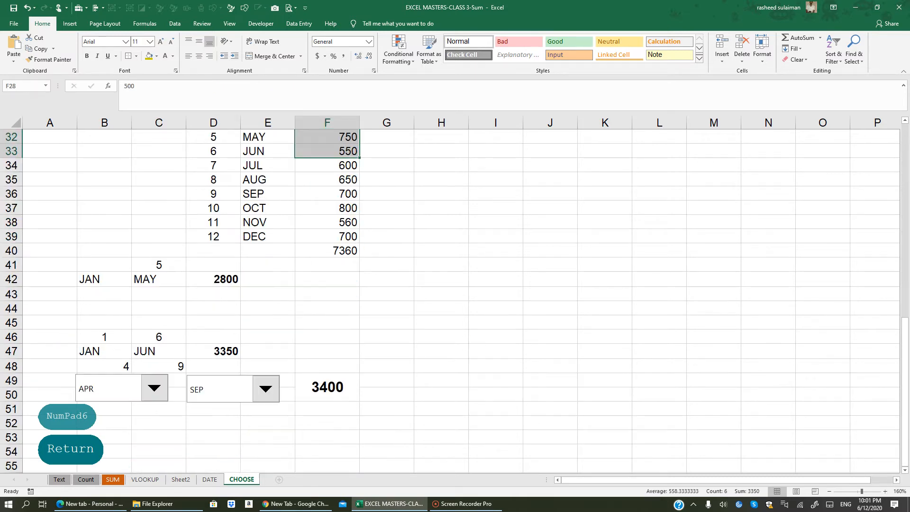
click(239, 350)
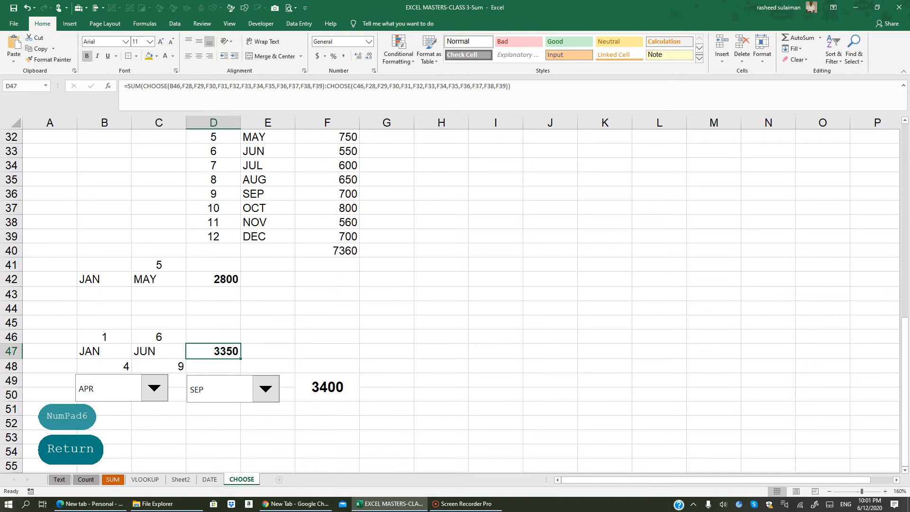
- Set the start index in B46 to 2 and check D47 against the sum of the February to June amounts in F29:F33
click(95, 349)
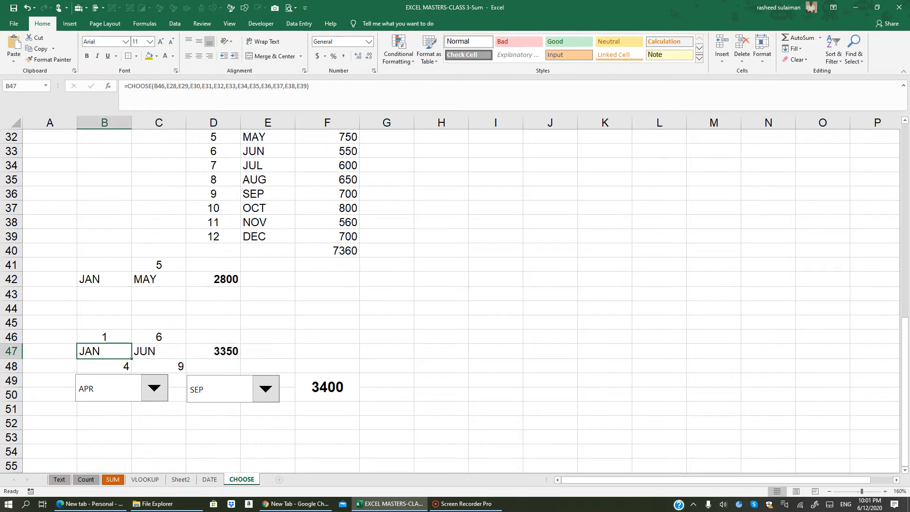
click(101, 337)
text(2)
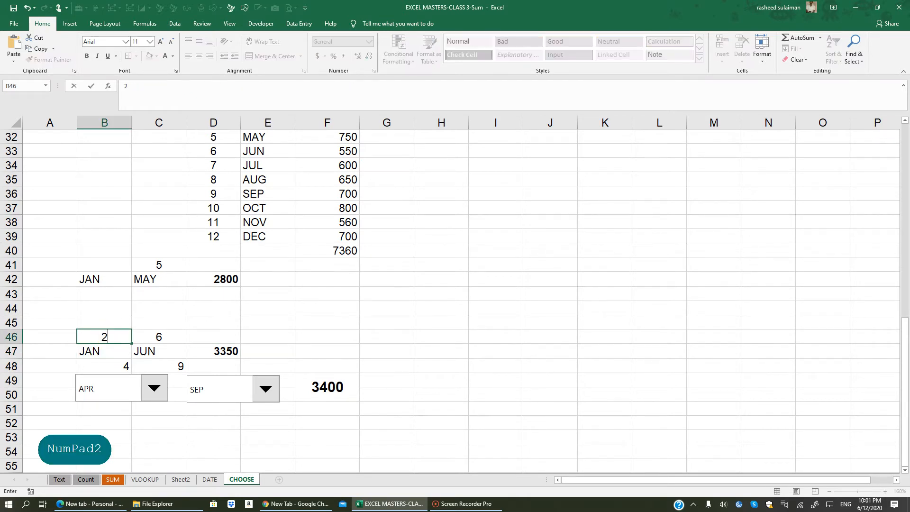
key(Return)
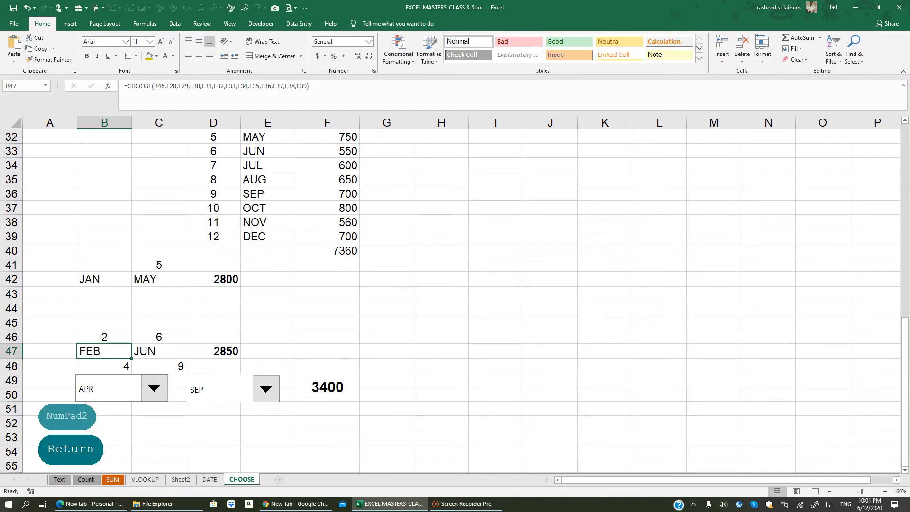
scroll(454, 299, up, 2)
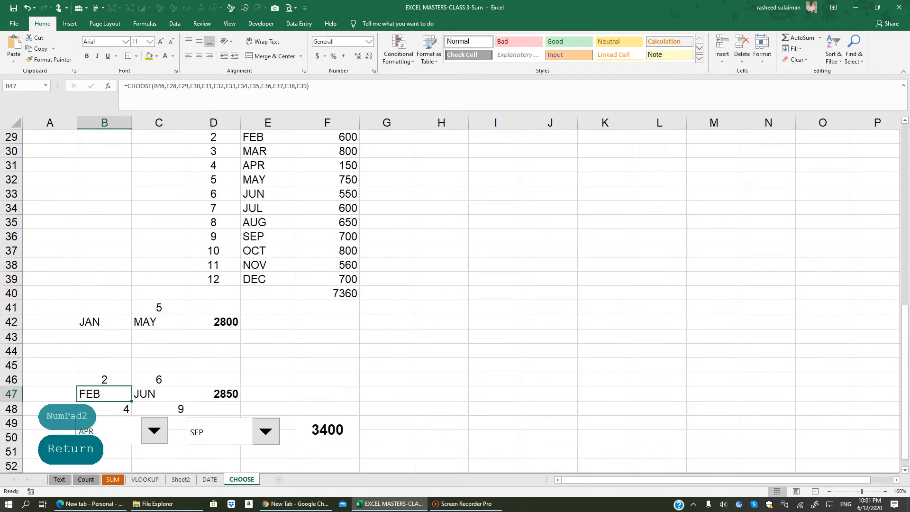
drag(346, 179, 347, 237)
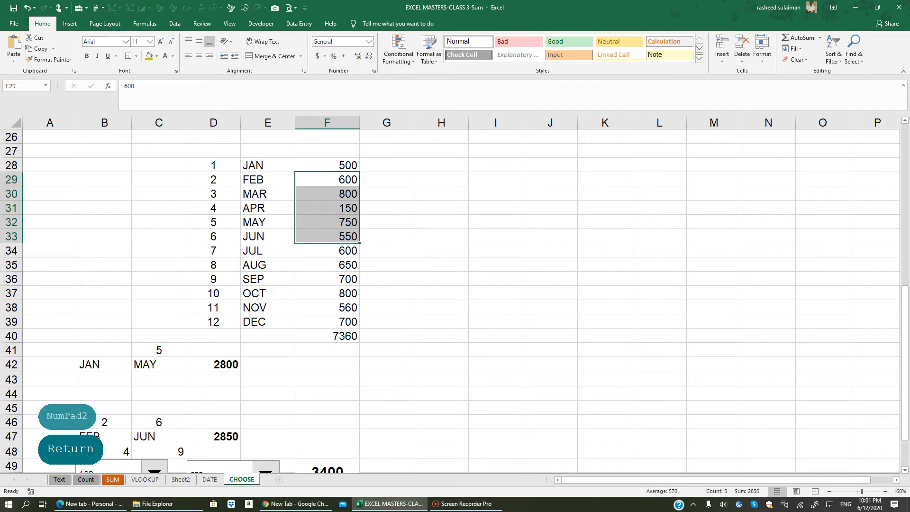
scroll(363, 246, down, 3)
click(478, 380)
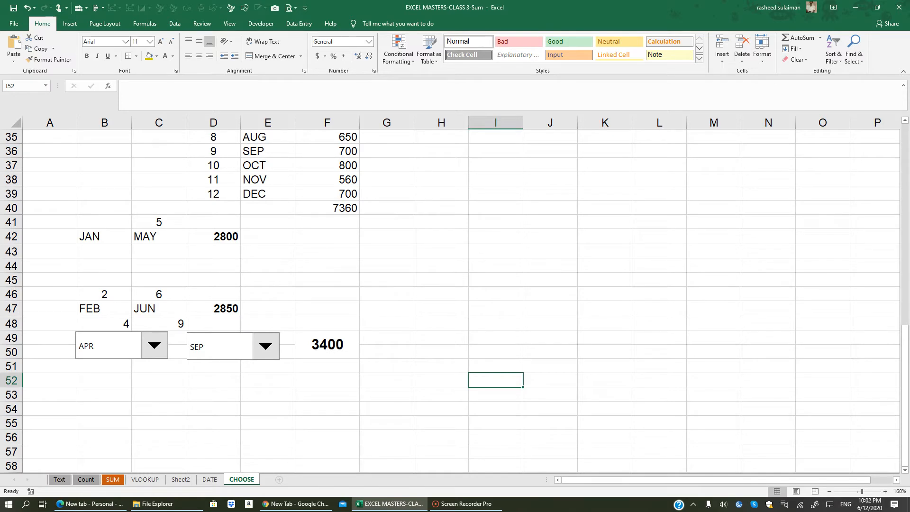
- Set the start index in B46 to 3 and the end index in C46 to 8
click(95, 308)
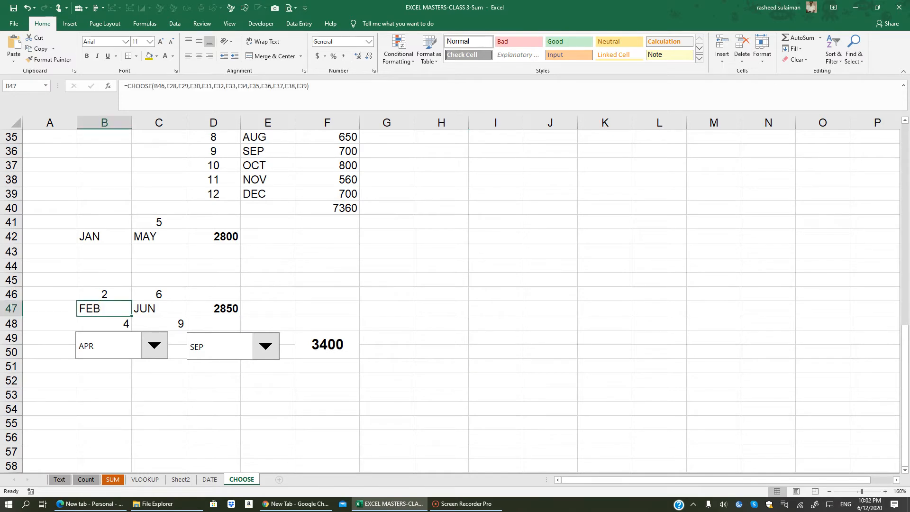
click(112, 291)
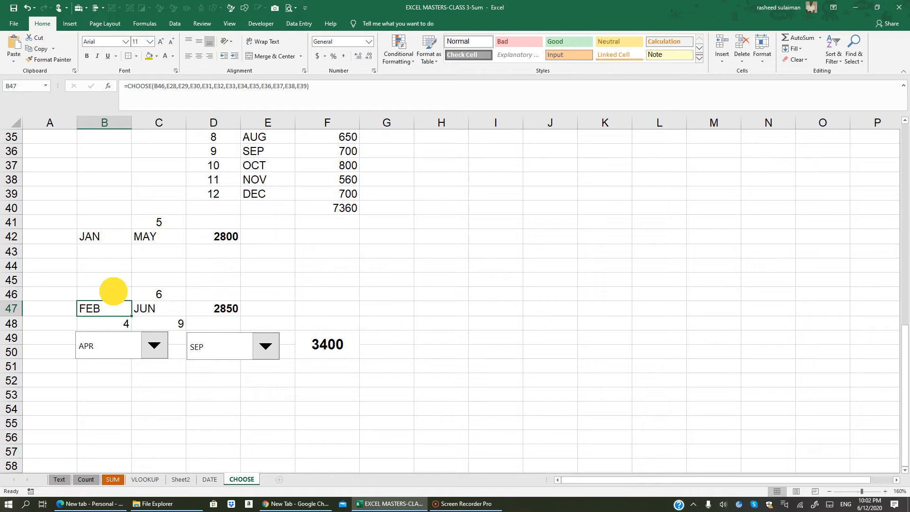
text(3)
click(160, 424)
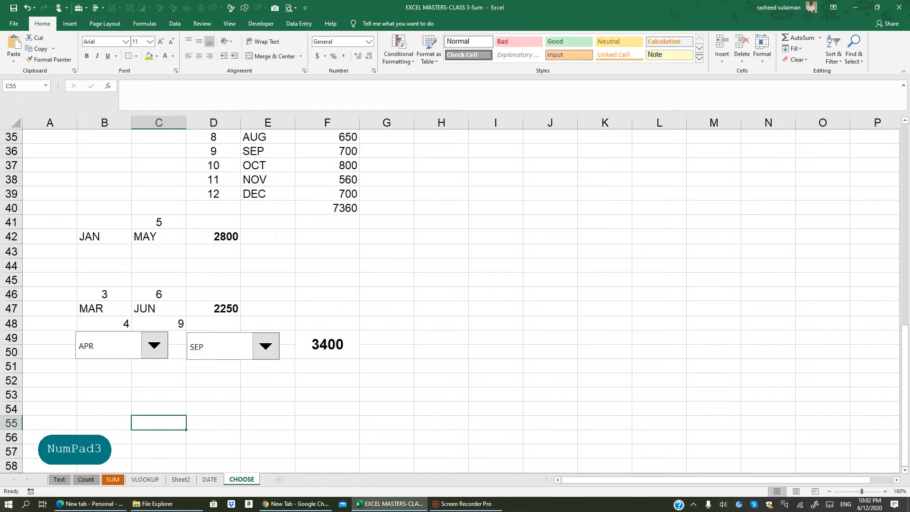
click(158, 293)
text(8)
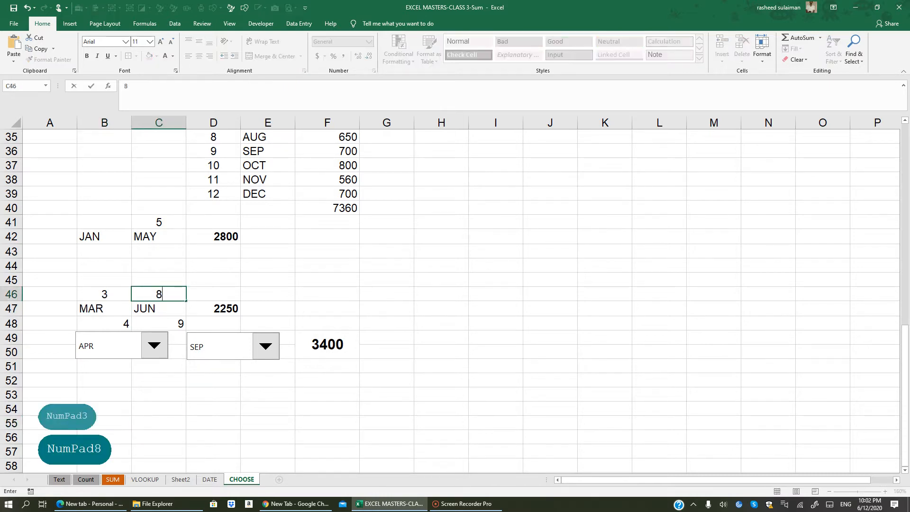
click(183, 421)
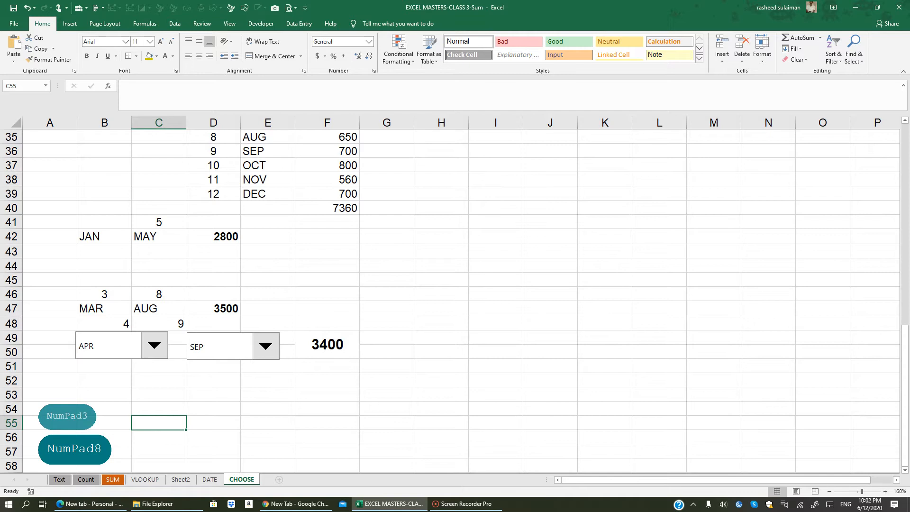
- Select the March to August amounts in F30:F35 and compare their sum with the formula total in D47
scroll(450, 294, up, 2)
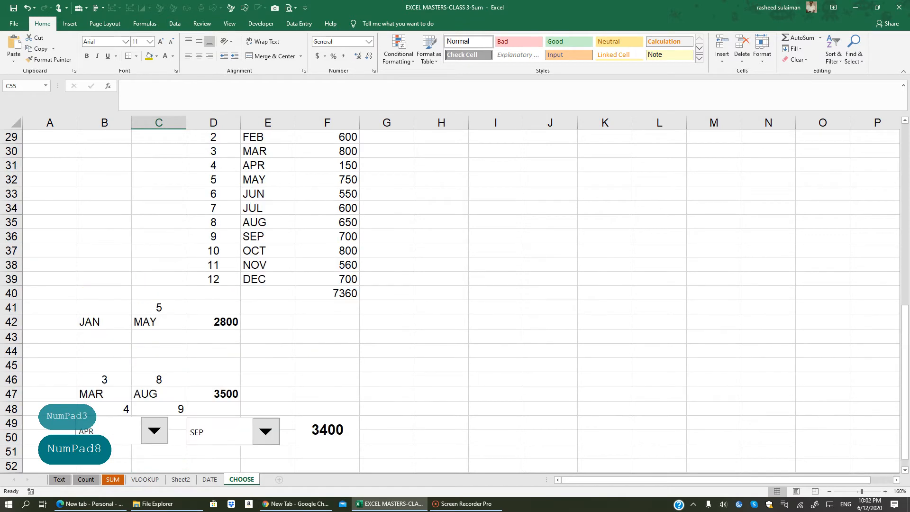
drag(347, 152, 341, 219)
scroll(366, 235, down, 2)
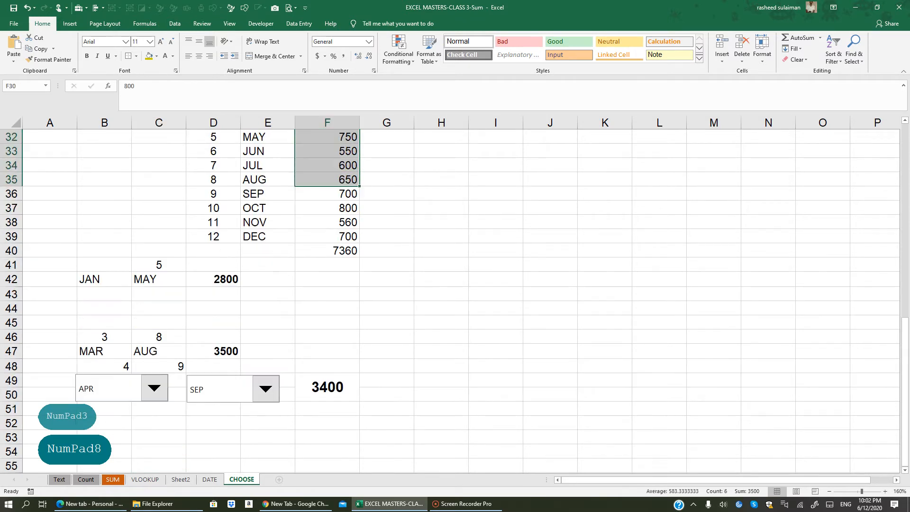
key(Return)
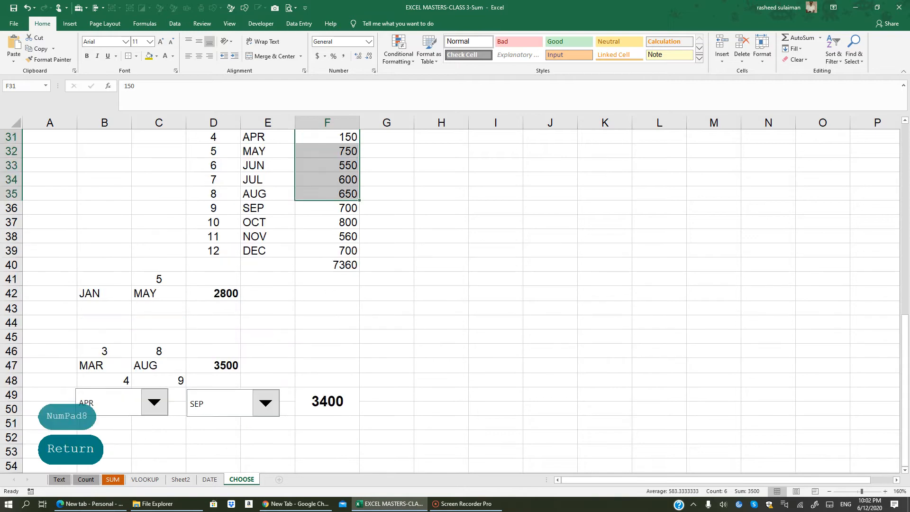
scroll(455, 294, down, 1)
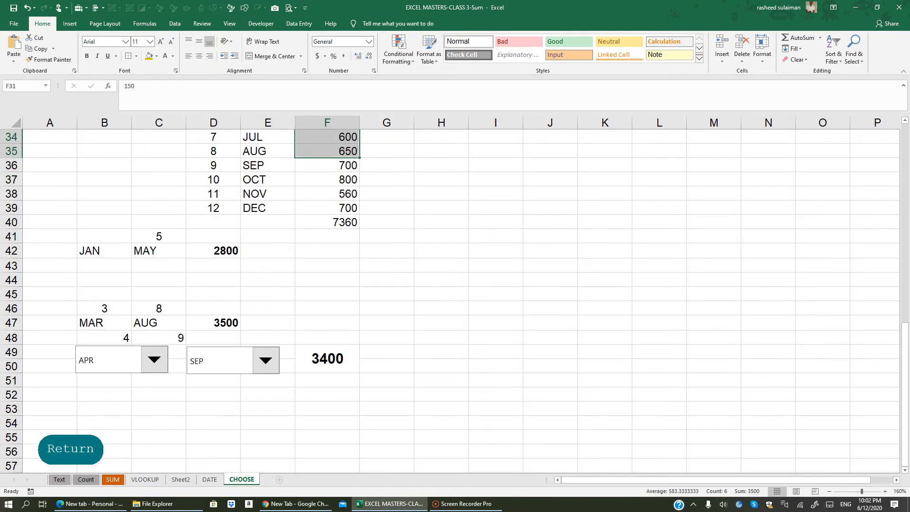
scroll(455, 294, down, 1)
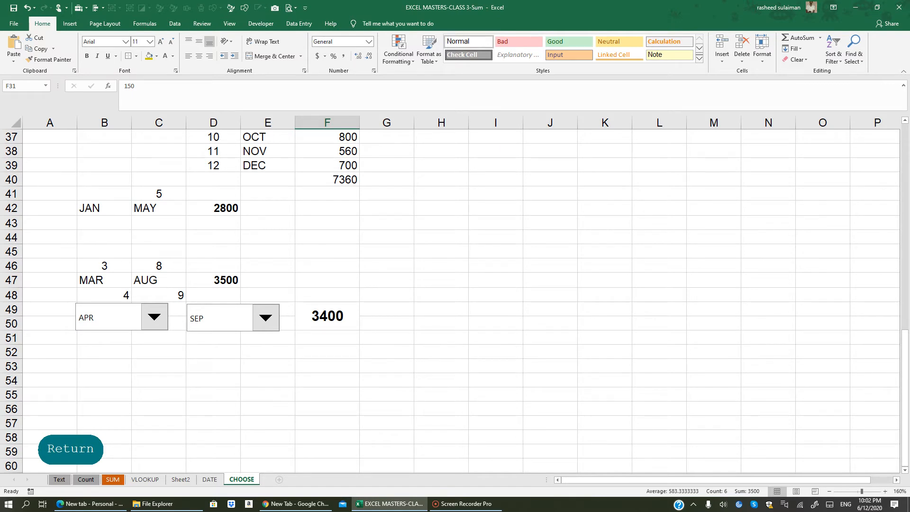
- Insert a combo box form control and draw it across columns F to H beside rows 44 and 45
click(165, 265)
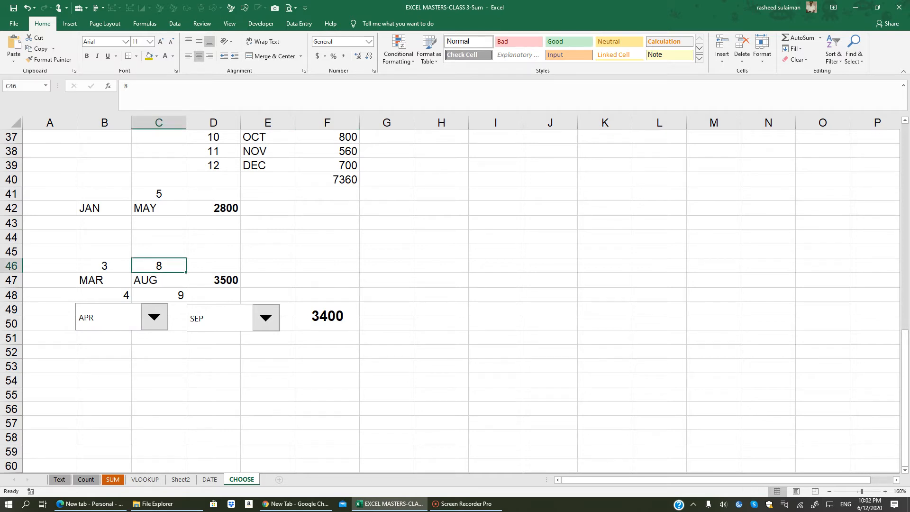
click(213, 380)
click(69, 23)
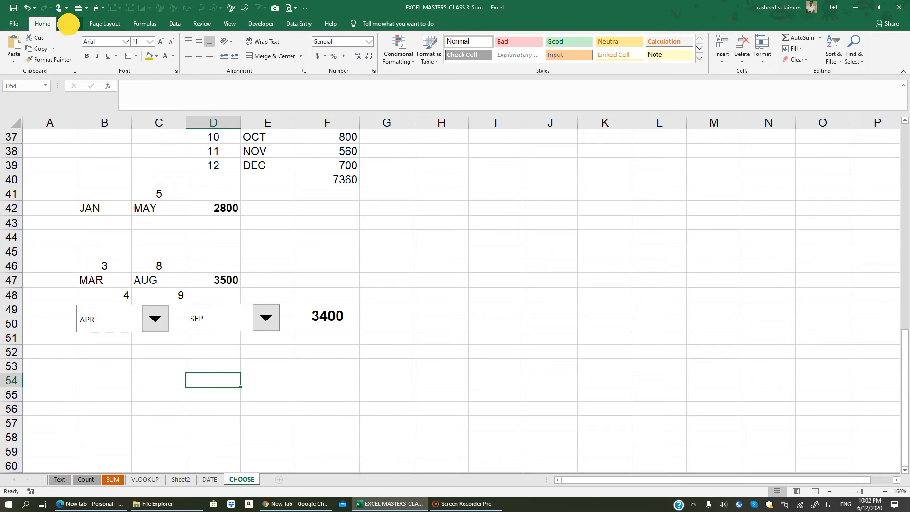
click(261, 23)
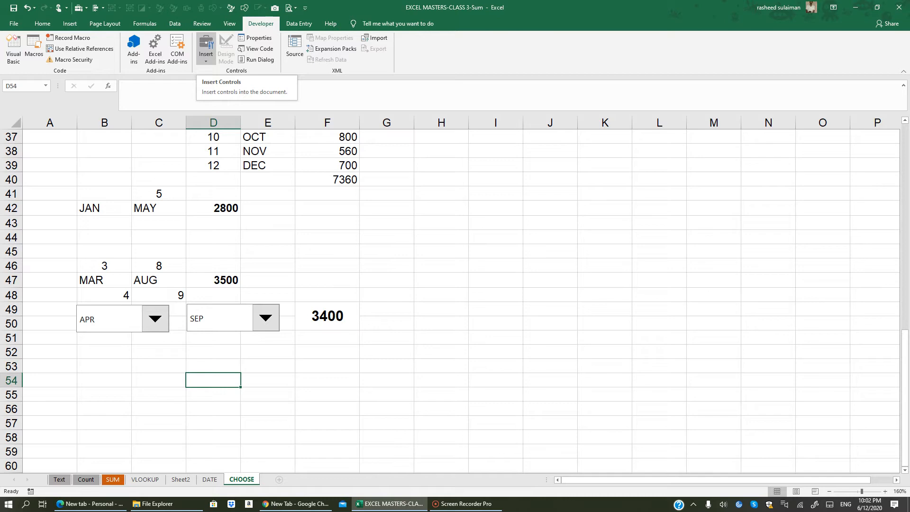
click(205, 47)
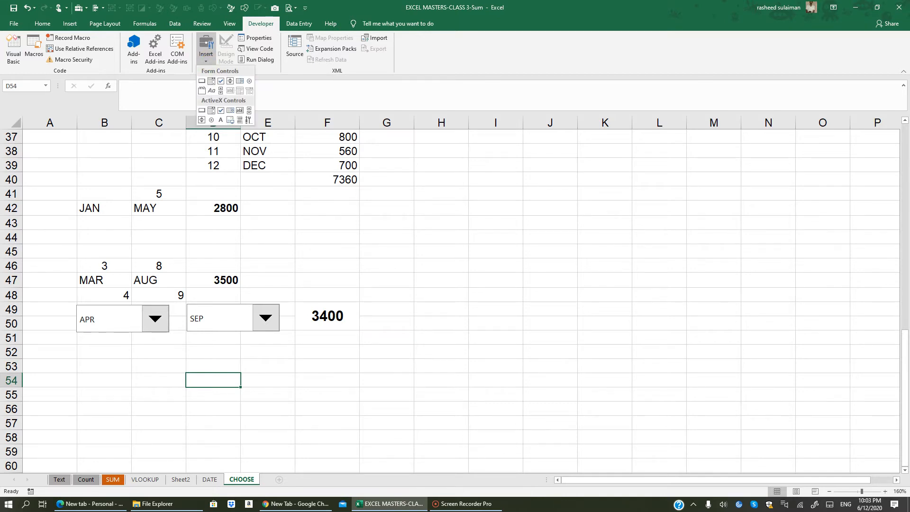
click(211, 81)
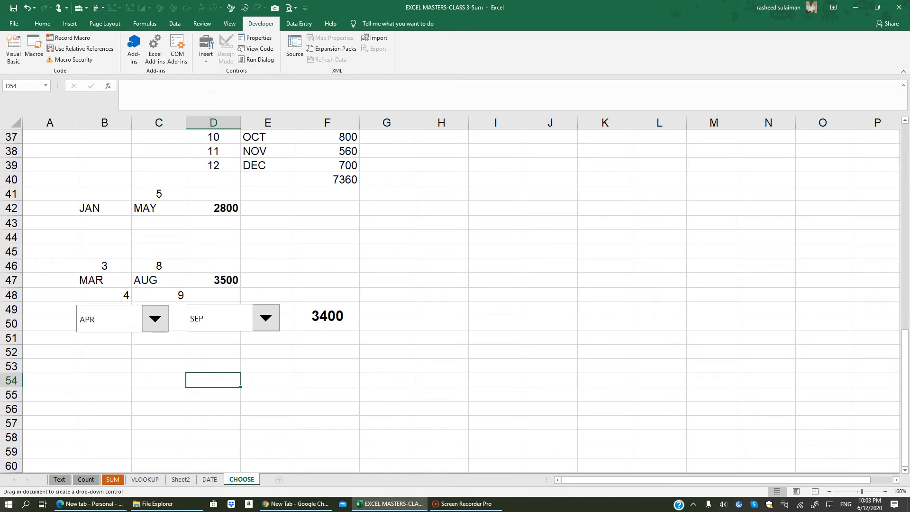
mouse_move(347, 233)
mouse_down()
mouse_move(348, 252)
mouse_move(420, 254)
mouse_up()
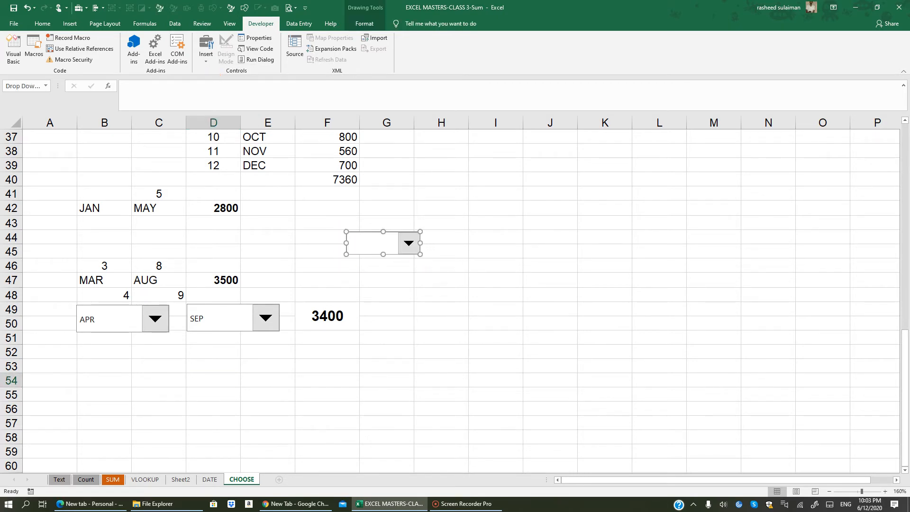
- Open the new combo box's control settings and set its input range to the month names in $E$28:$E$39
right_click(390, 232)
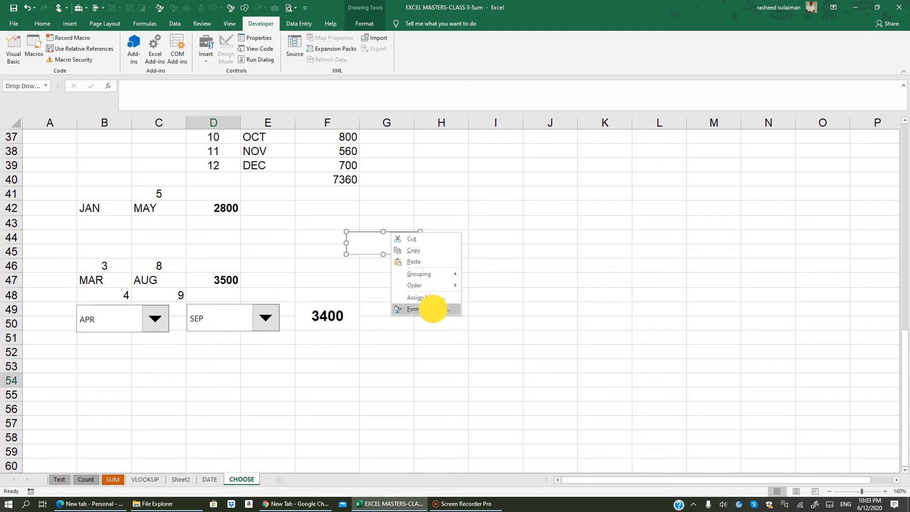
click(426, 309)
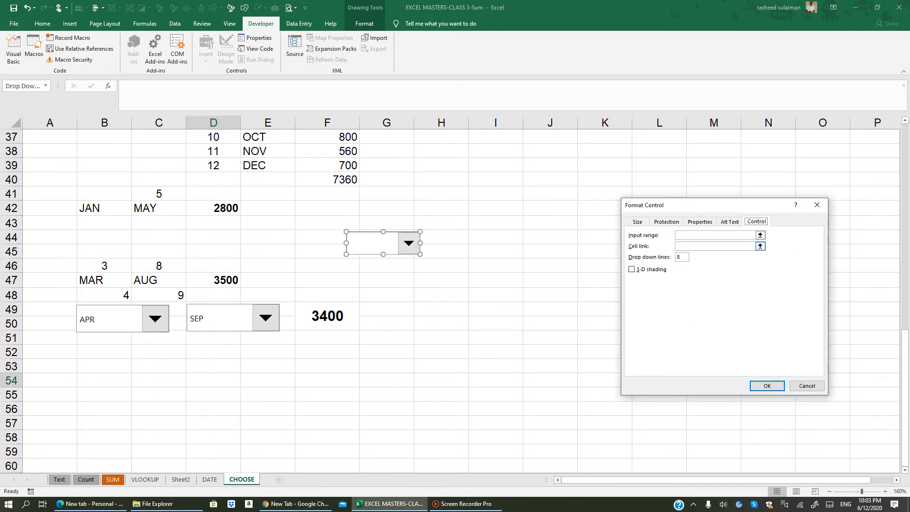
click(715, 235)
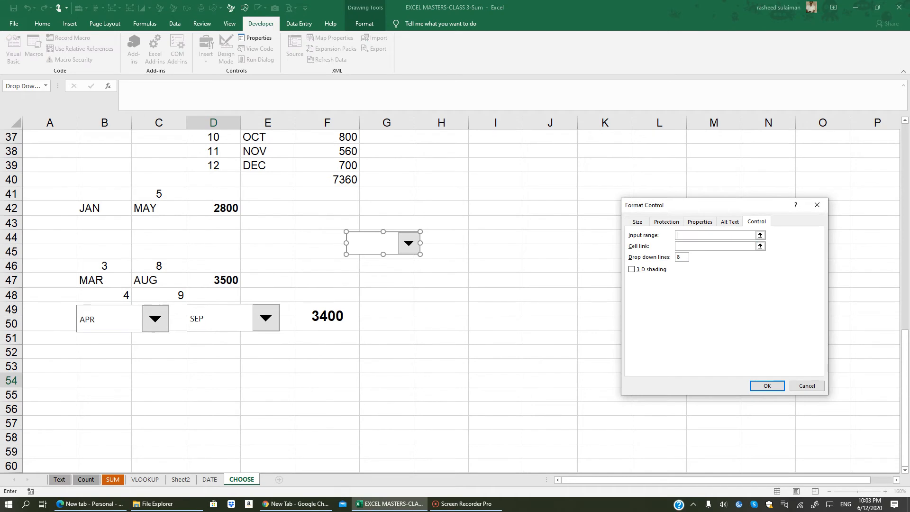
scroll(308, 298, up, 2)
scroll(308, 299, up, 1)
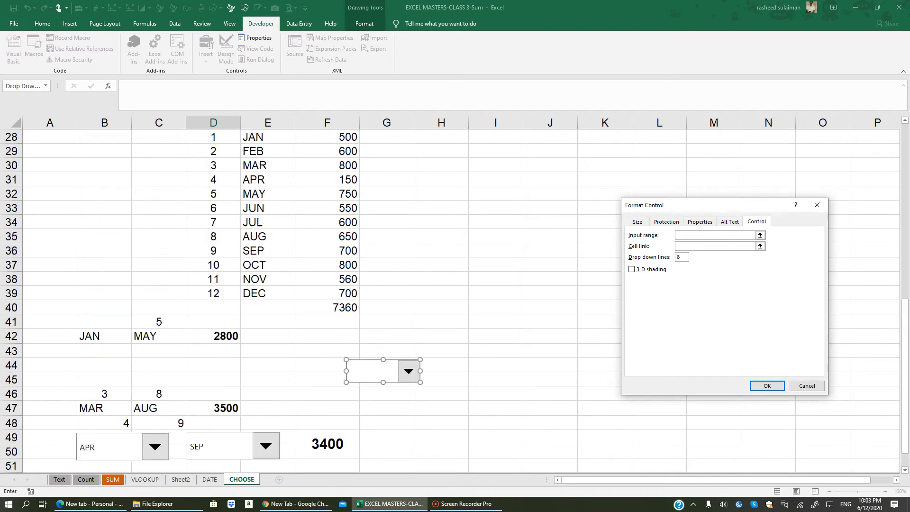
scroll(307, 299, up, 3)
drag(262, 264, 260, 420)
- Link the new combo box to cell $B$48, apply the control settings and deselect the box
click(686, 246)
scroll(308, 298, down, 2)
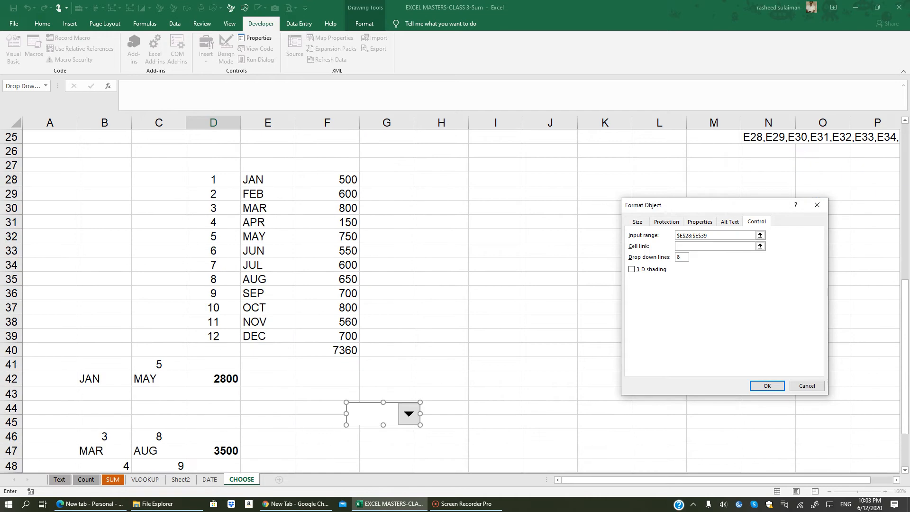
scroll(308, 299, down, 1)
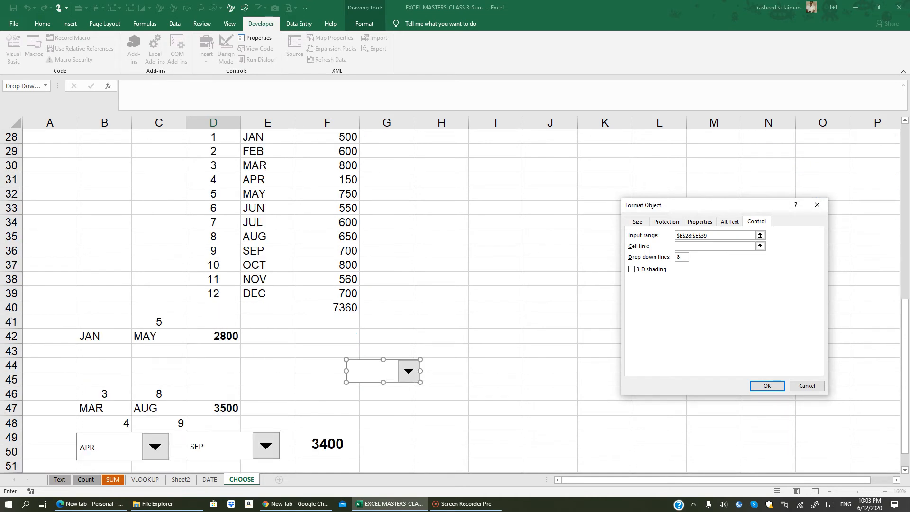
scroll(308, 299, down, 1)
click(108, 381)
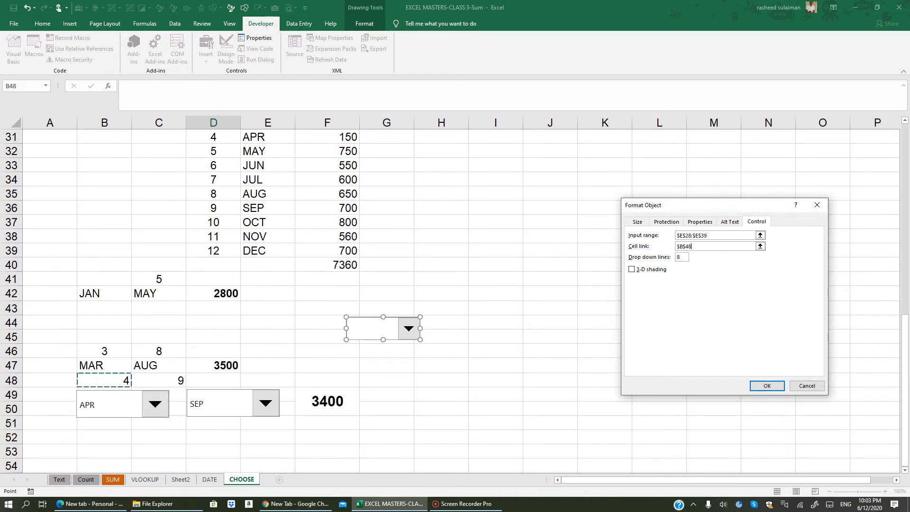
click(766, 385)
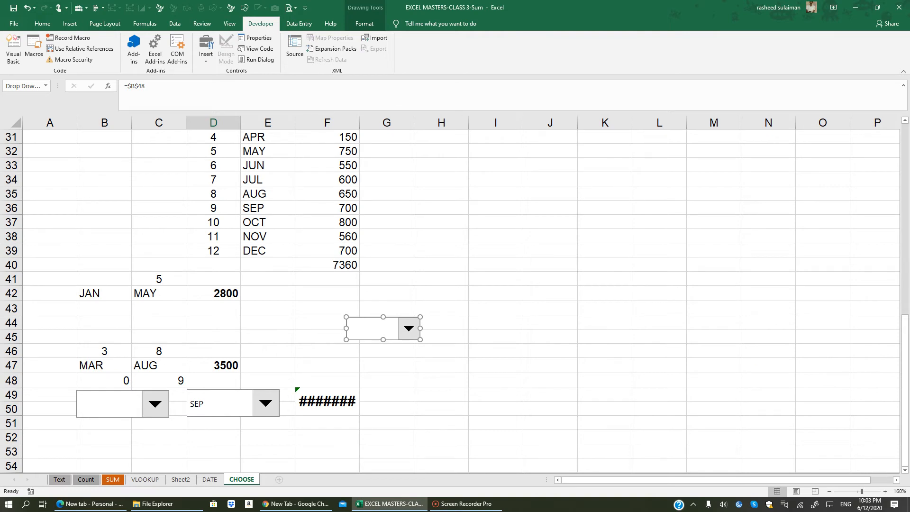
click(495, 380)
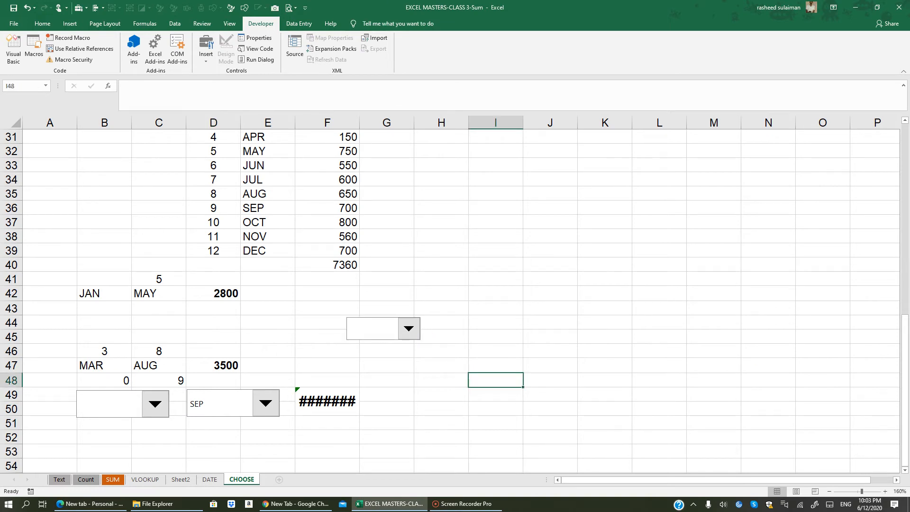
- Pick JAN as the month in the new combo box beside rows 44 and 45
click(409, 328)
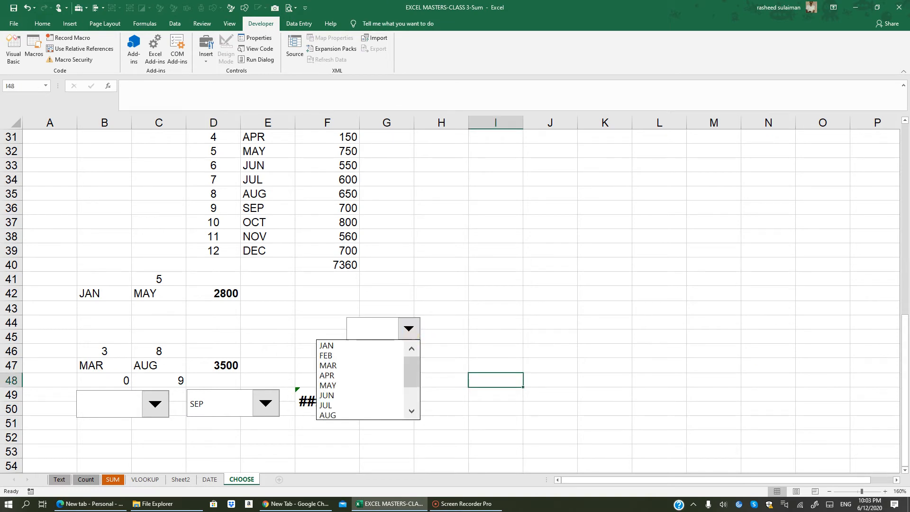
click(341, 346)
click(457, 435)
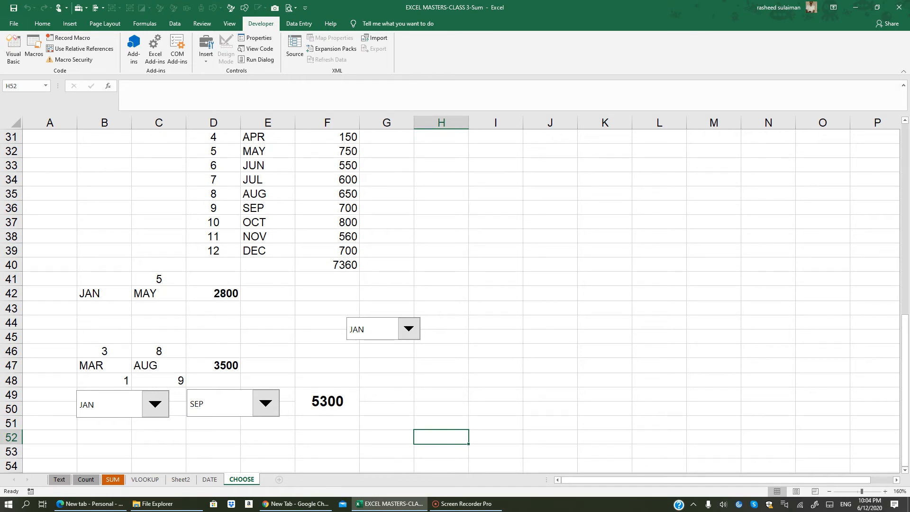
- Examine the ribbon customization options, browsing the popular commands and the All Commands list, and close them without changes
click(42, 23)
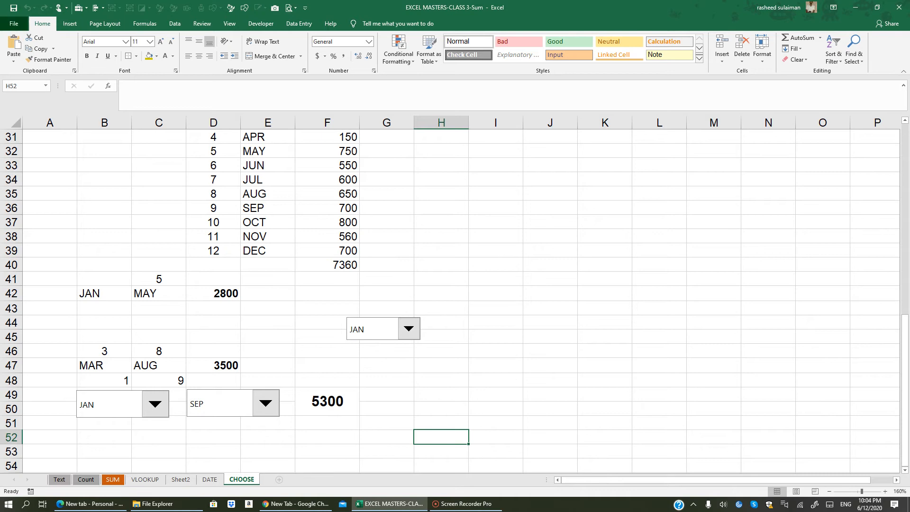
click(14, 24)
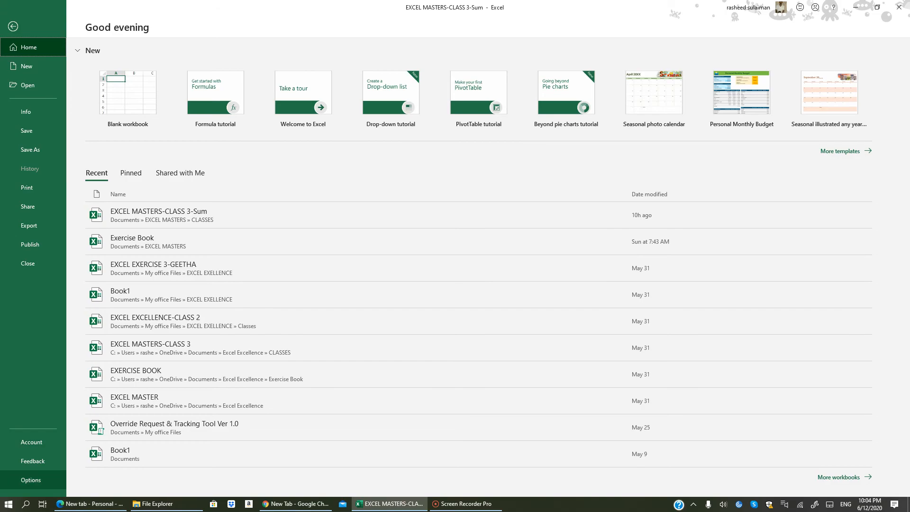
click(38, 479)
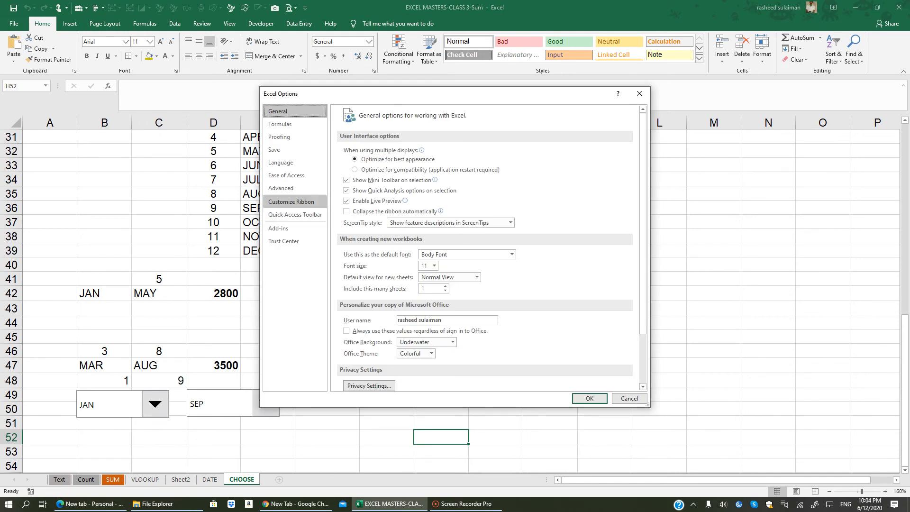
click(289, 206)
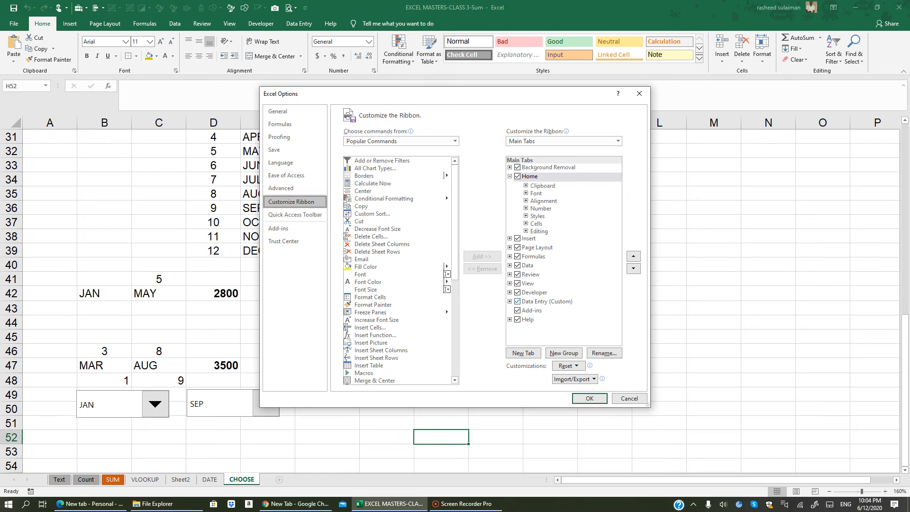
drag(455, 246, 446, 324)
click(454, 141)
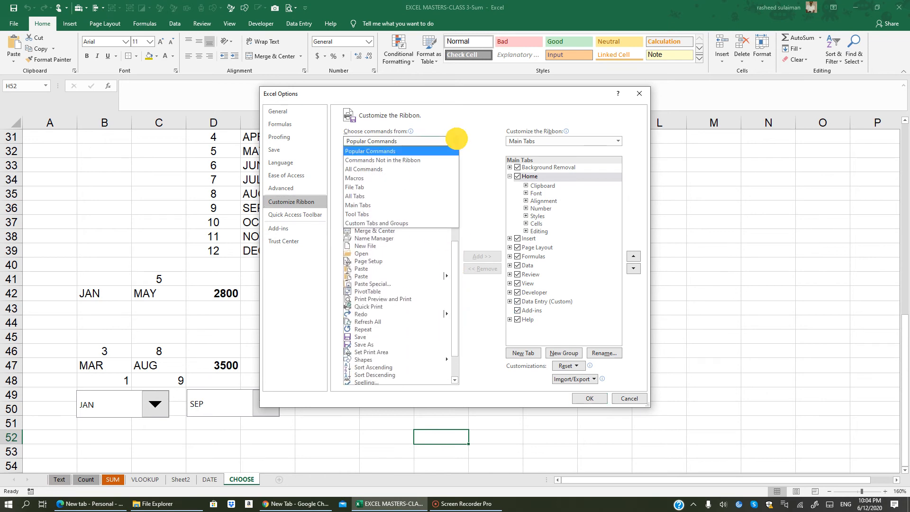
key(Escape)
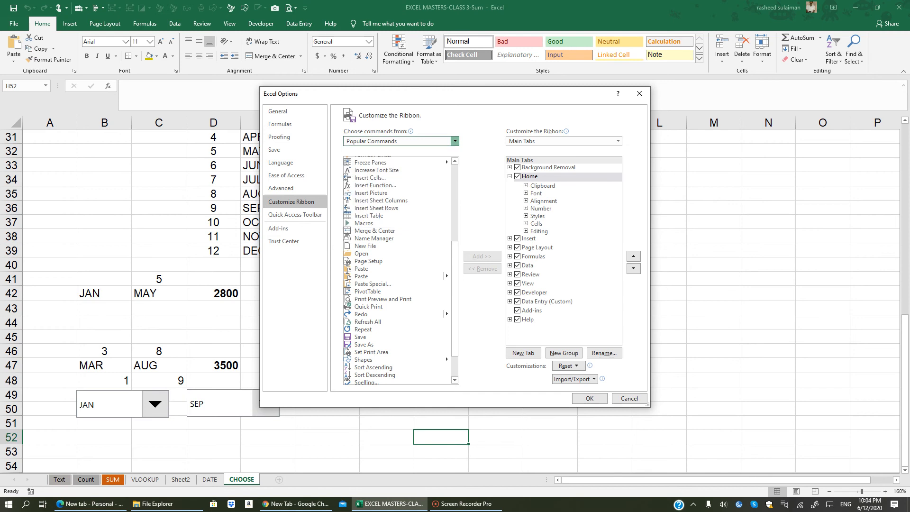
mouse_move(455, 314)
mouse_down()
mouse_move(451, 203)
mouse_move(451, 360)
mouse_up()
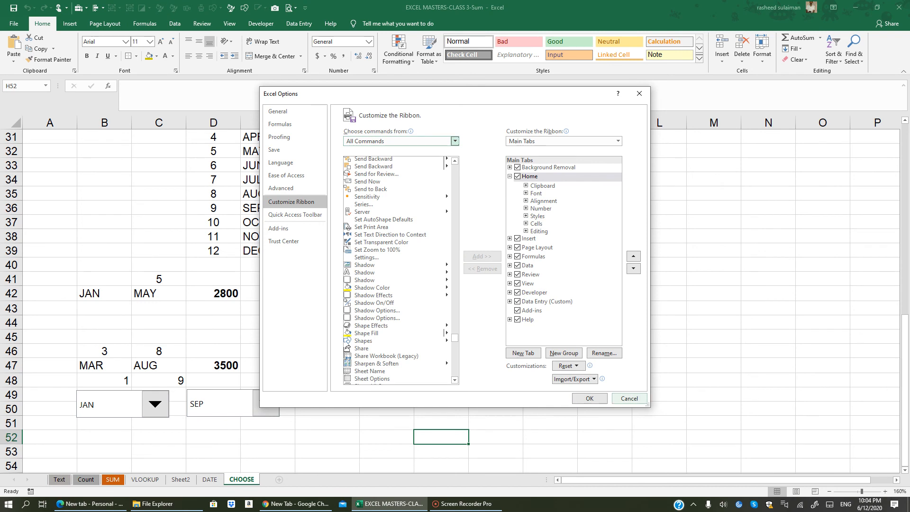
click(629, 398)
click(512, 307)
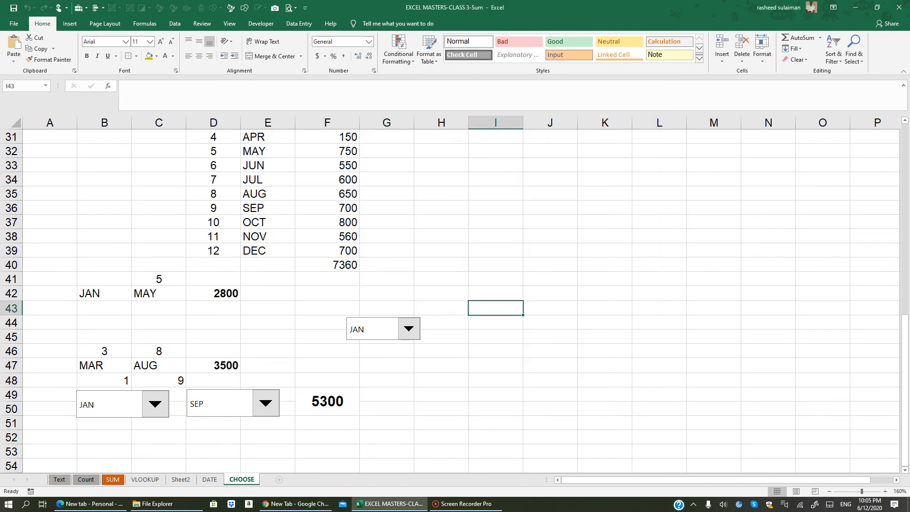
- Delete the extra combo box beside rows 44 and 45
scroll(450, 299, down, 2)
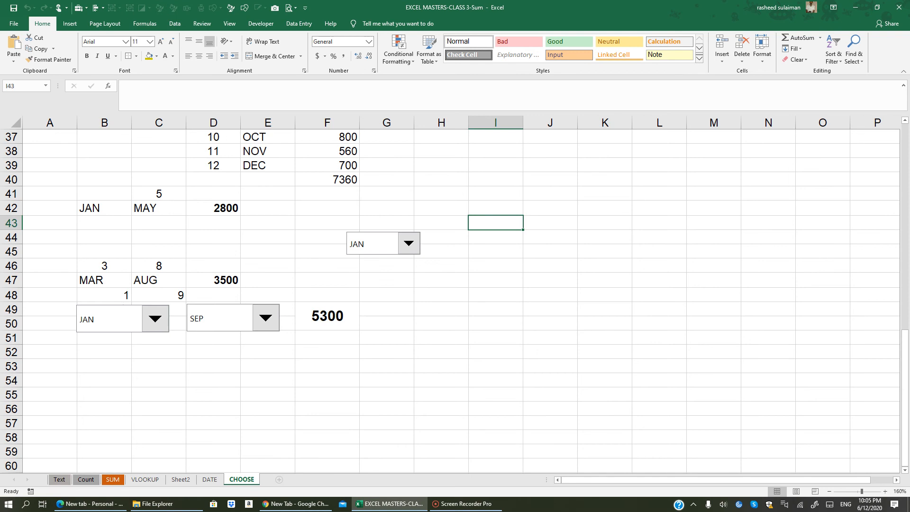
right_click(383, 233)
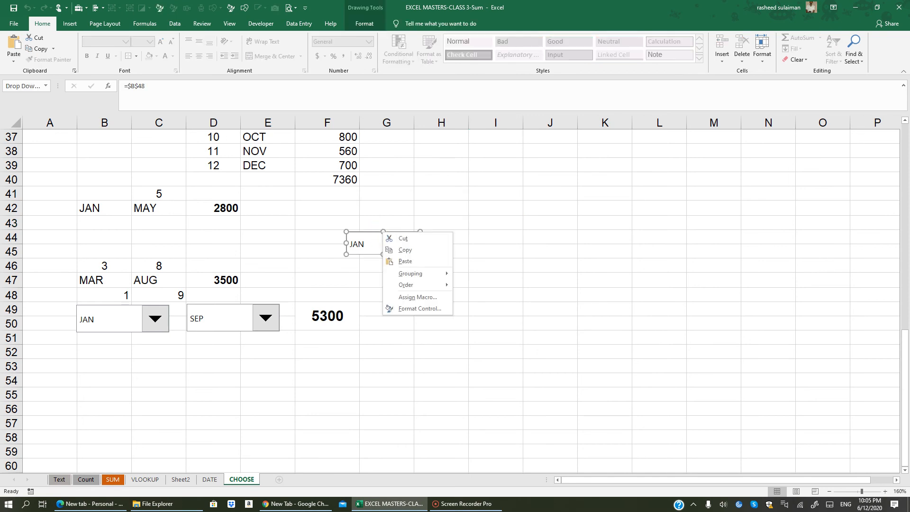
key(Escape)
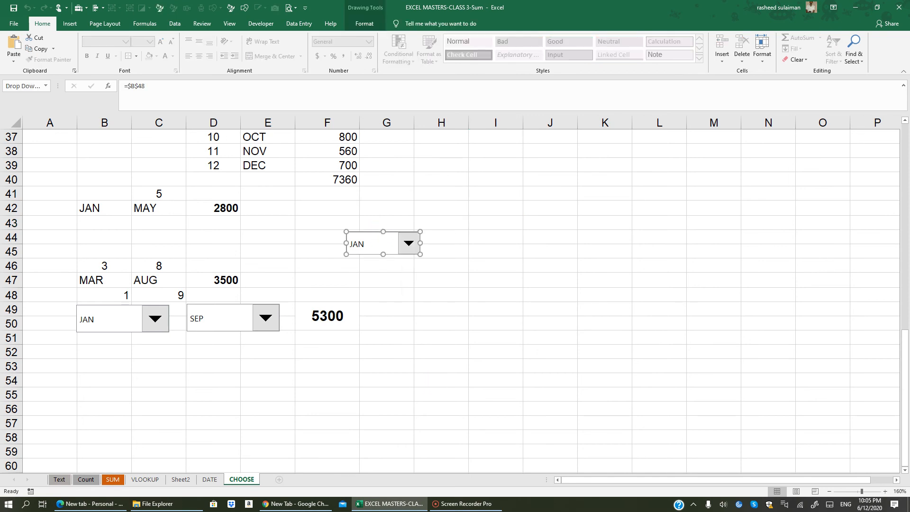
key(Delete)
click(440, 380)
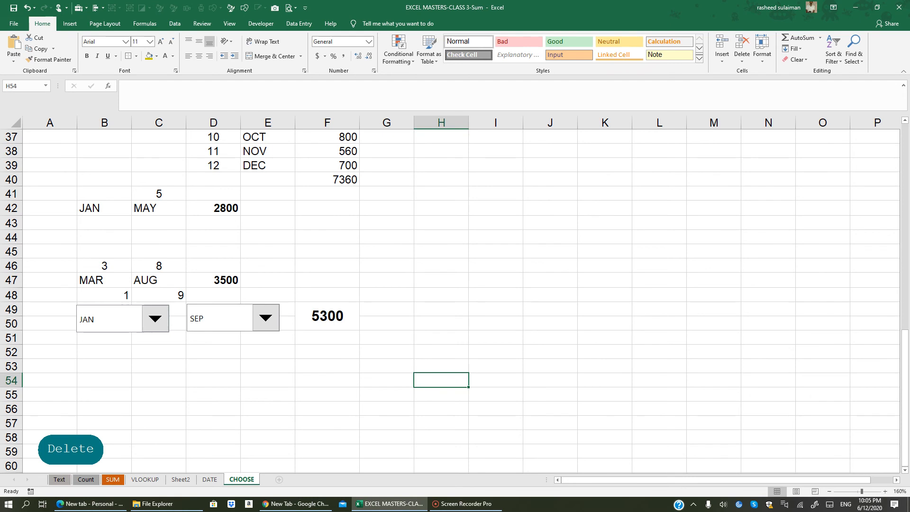
- Move the start-month and end-month combo boxes up over the index cells in row 48, placing them side by side
right_click(123, 305)
key(Escape)
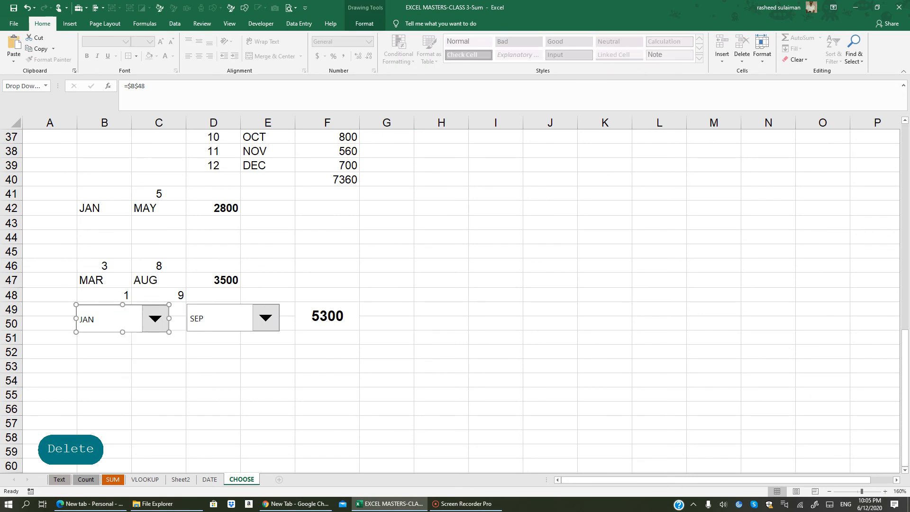
drag(108, 304, 106, 286)
right_click(223, 306)
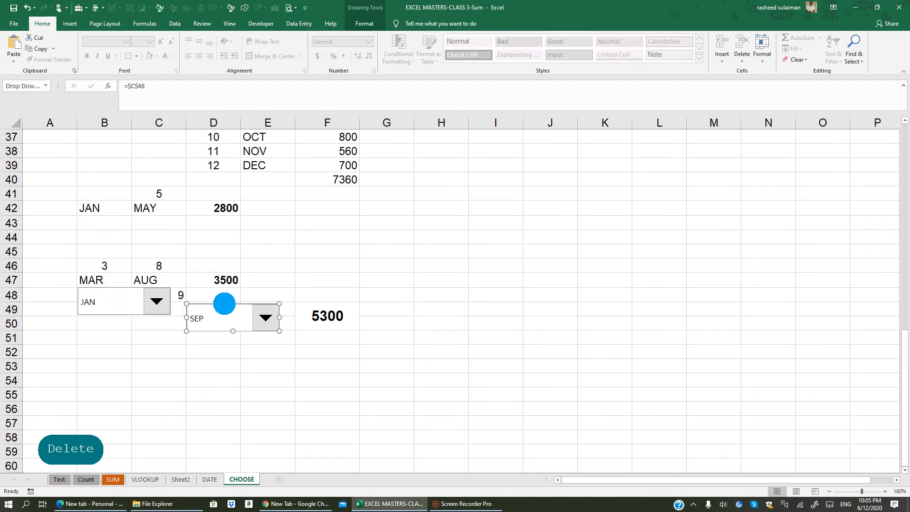
key(Escape)
drag(218, 300, 205, 286)
click(268, 408)
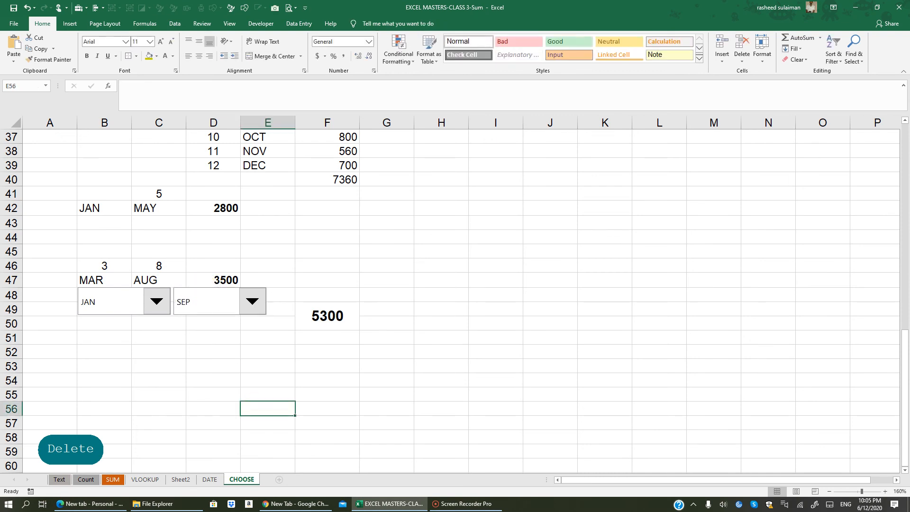
- Choose MAY as the start month and check the total against the sum of the May to September amounts in F32:F36
scroll(268, 408, up, 3)
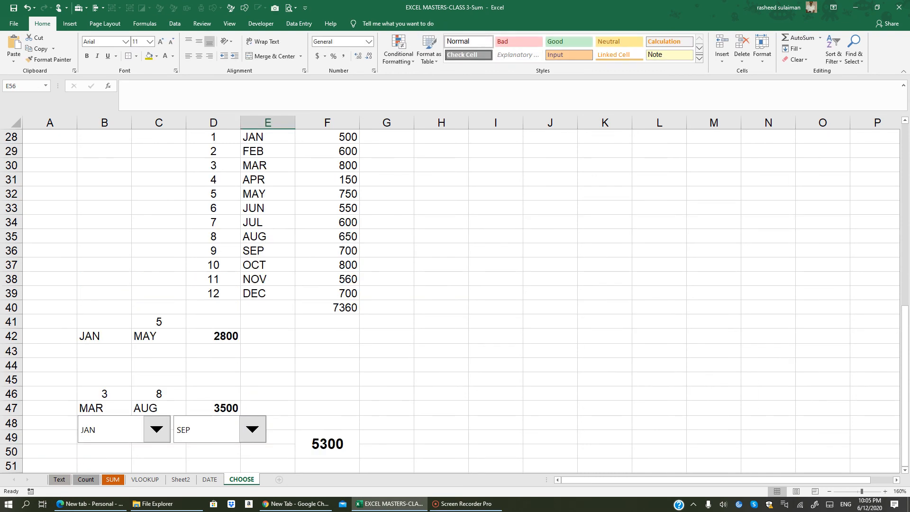
click(156, 429)
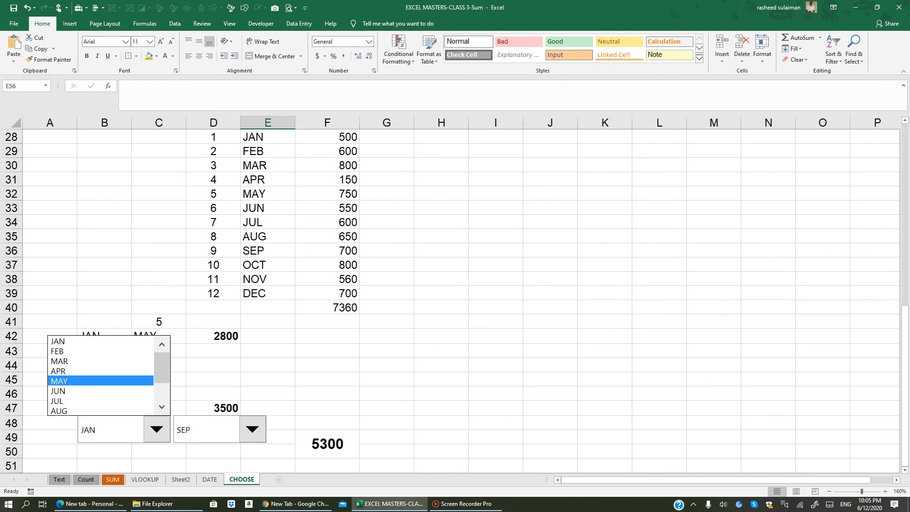
click(59, 382)
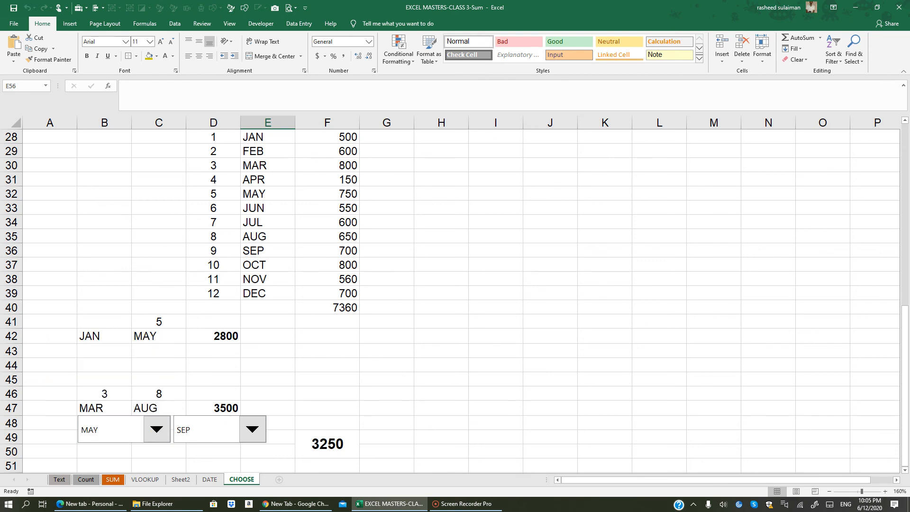
drag(349, 194, 349, 250)
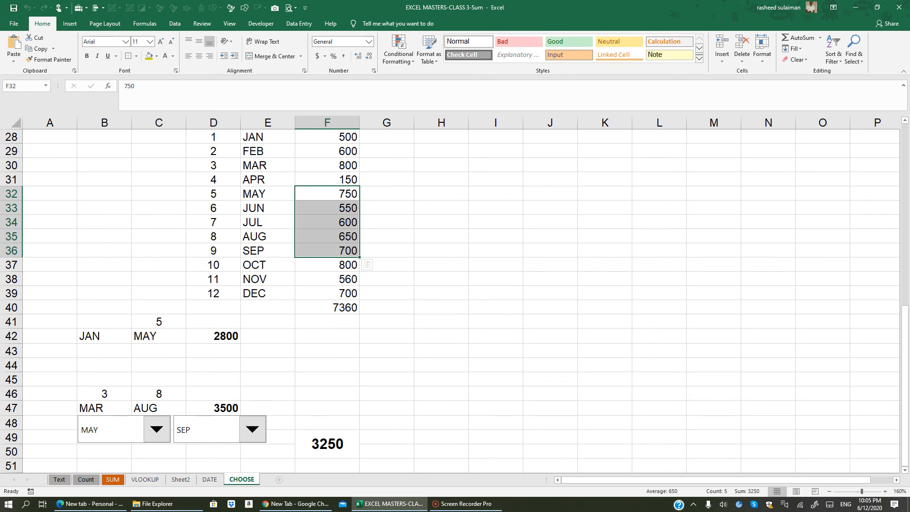
- Choose DEC as the end month and check the total against the sum of the May to December amounts in F32:F39
click(252, 429)
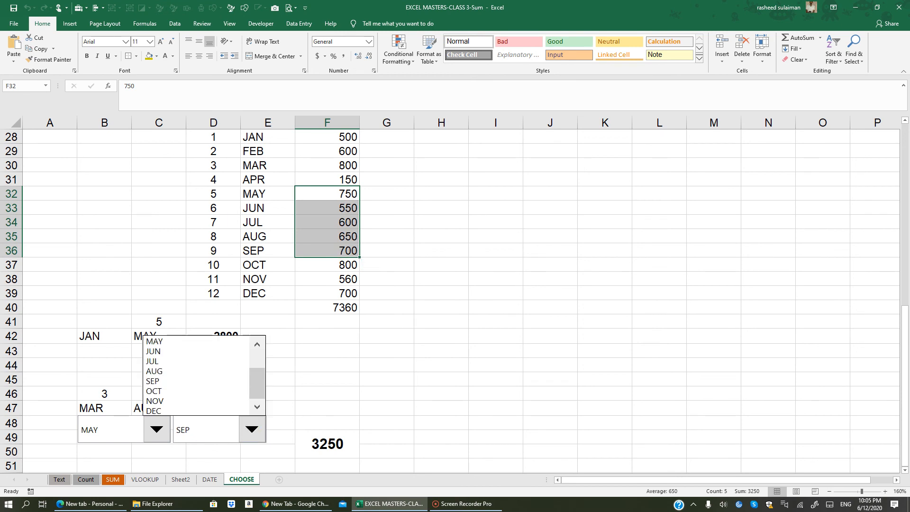
click(199, 410)
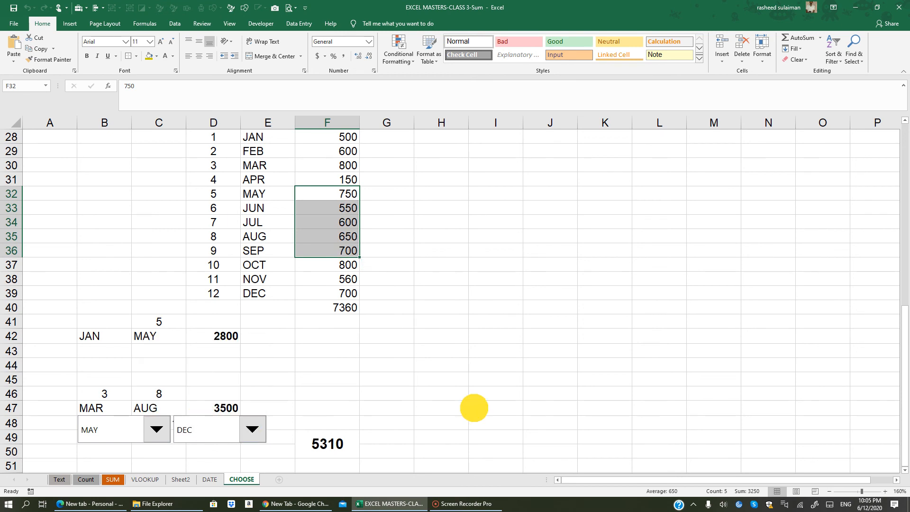
click(473, 406)
drag(341, 193, 348, 292)
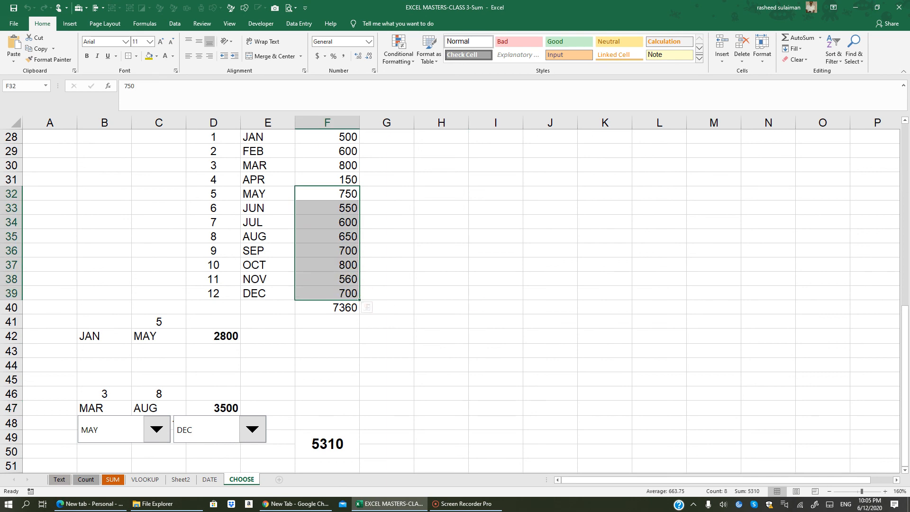
click(474, 296)
scroll(473, 296, up, 9)
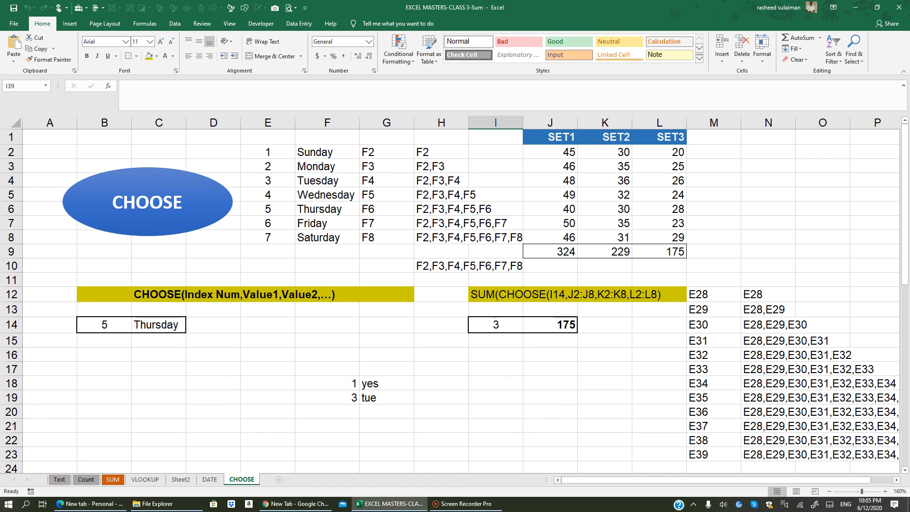
click(532, 296)
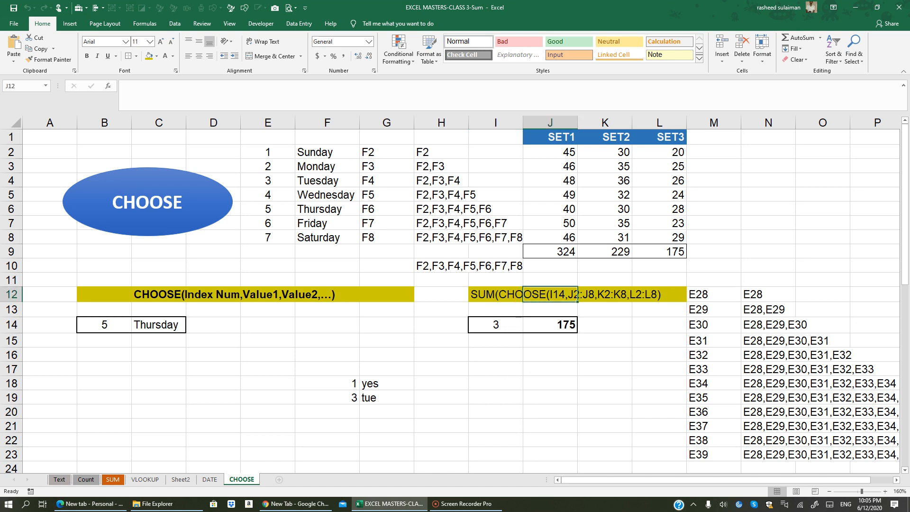
scroll(450, 299, down, 5)
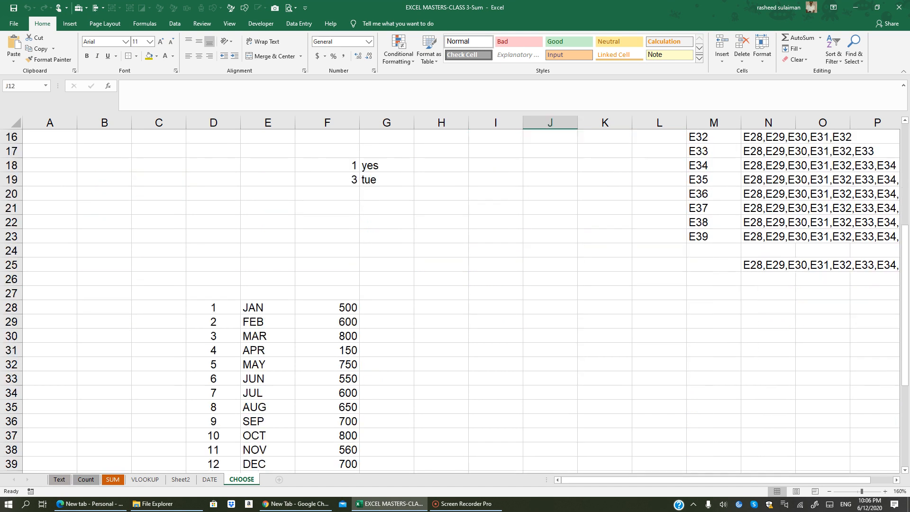
scroll(450, 298, up, 5)
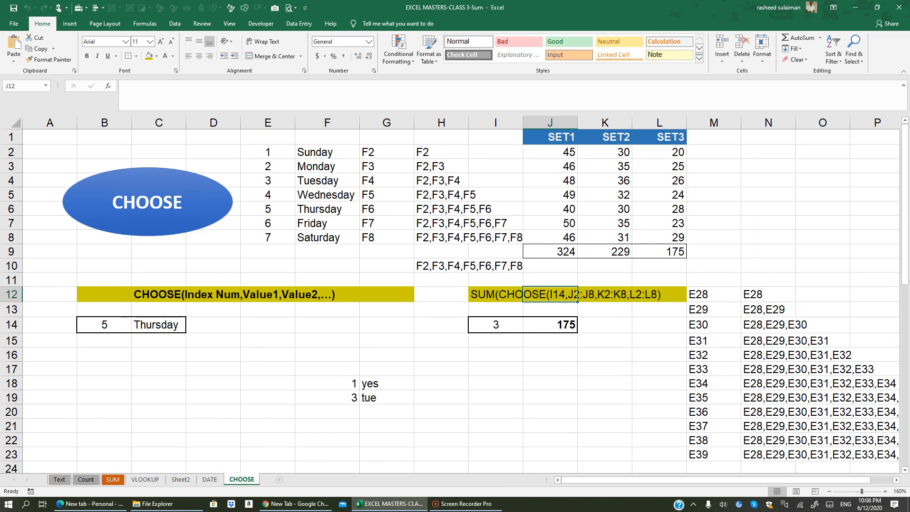